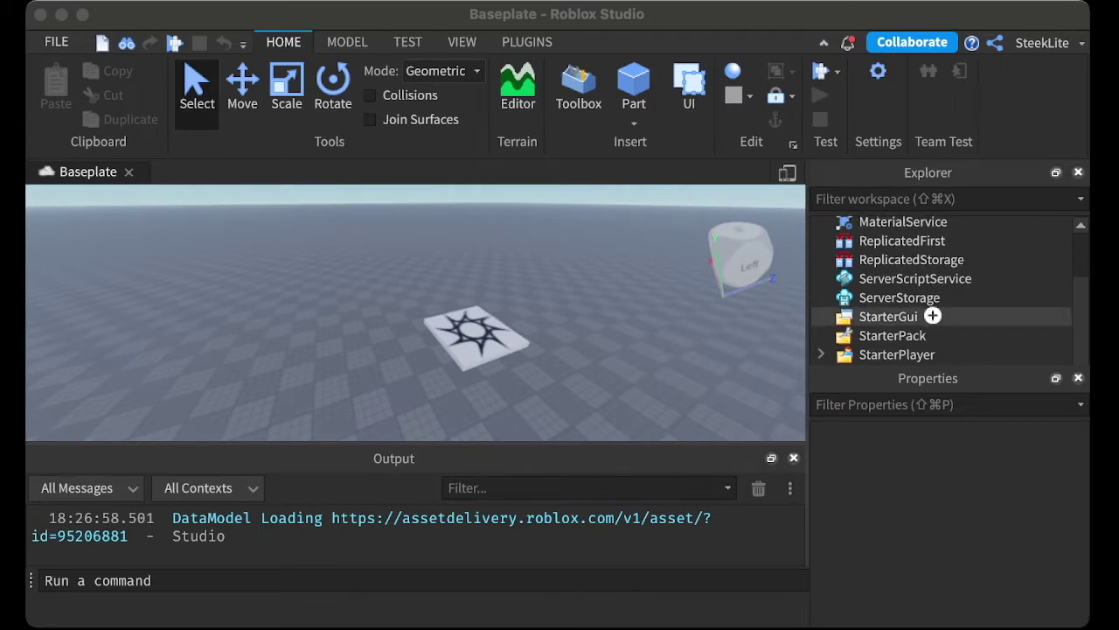
Step: Insert a new LocalScript under StarterPlayer's StarterCharacterScripts
double_click(949, 352)
scroll(1030, 338, "down", 2)
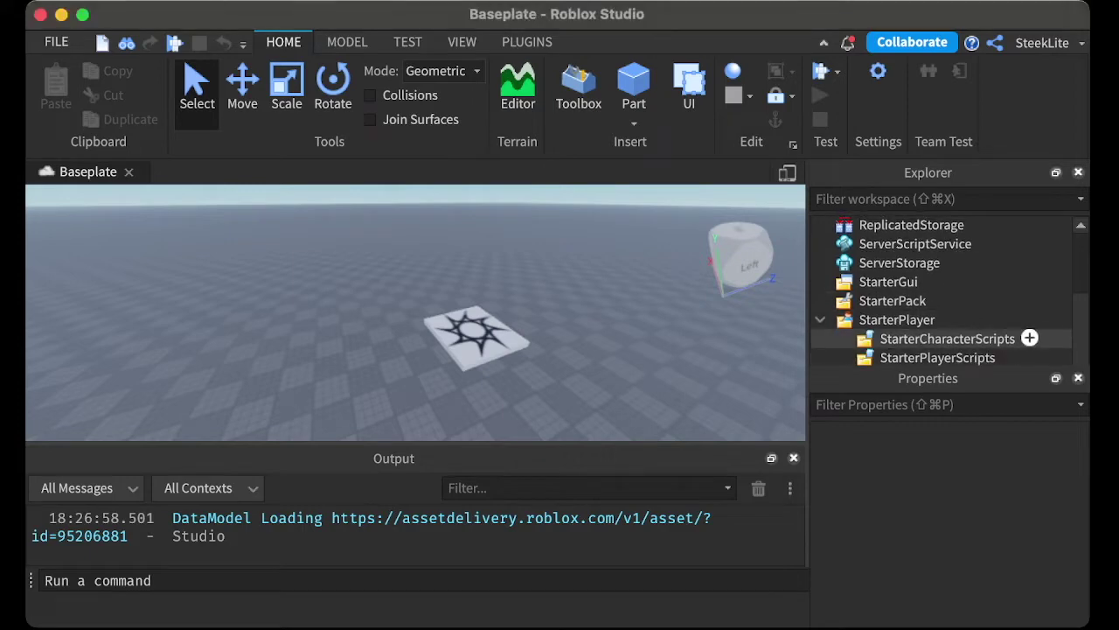
left_click(948, 338)
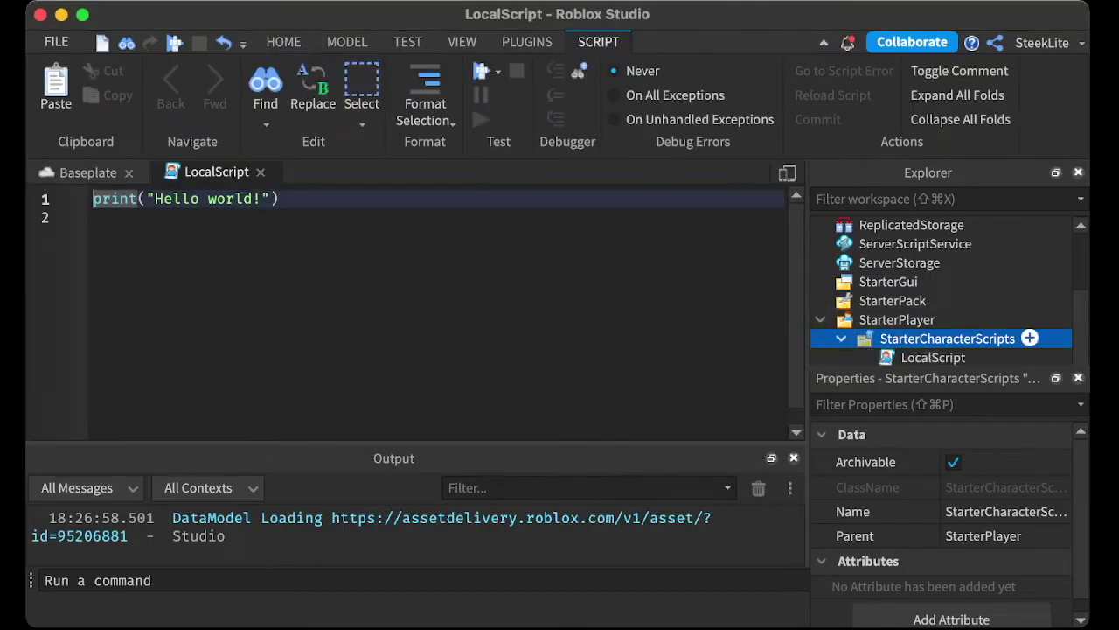
left_click(932, 358)
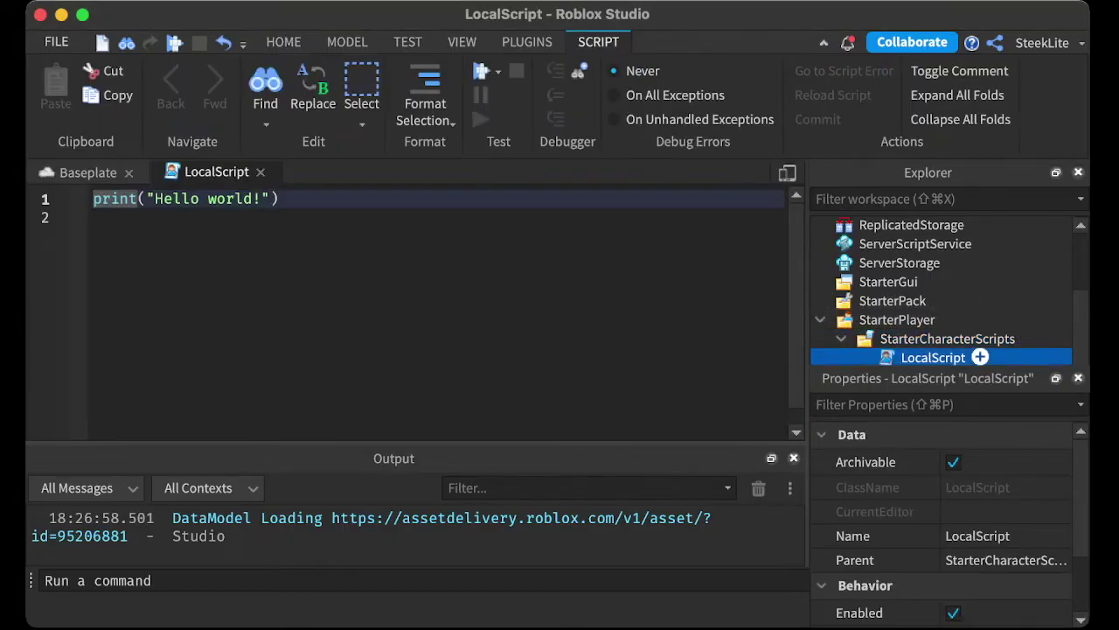
left_click(932, 357)
Step: Rename the LocalScript to Flashlight and delete its default print line
type("Flashlight")
key("Return")
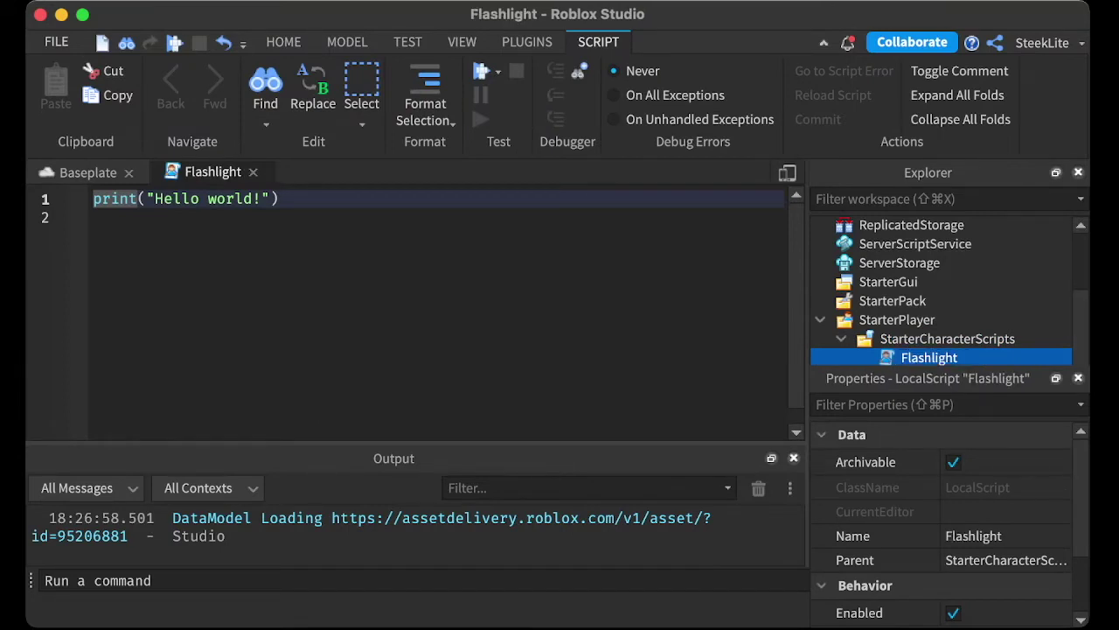
key("super+a")
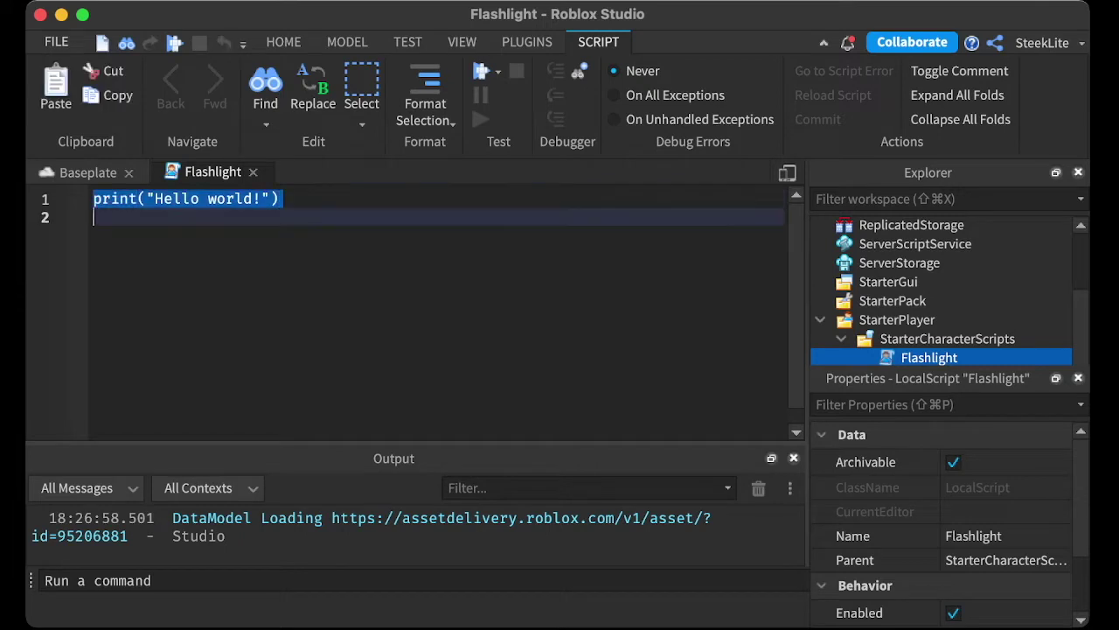
key("BackSpace")
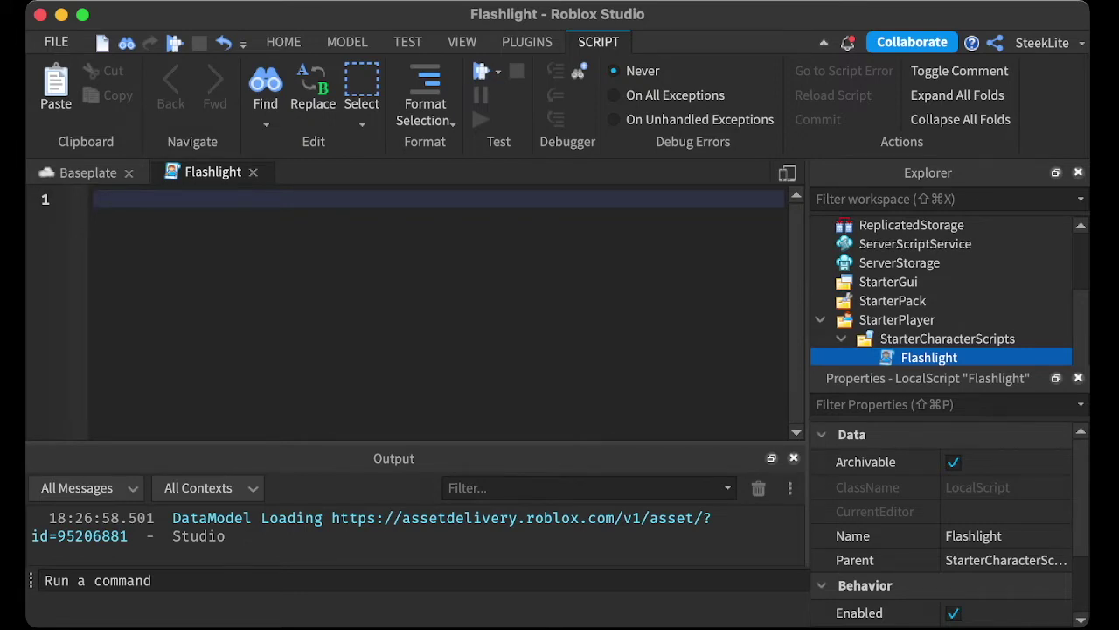
Step: Write game.Players.LocalPlayer.CameraMode = Enum.CameraMode.LockFirstPerson, then return to the Baseplate view
type("game.Pl")
type("ayers.LocalPlayer.")
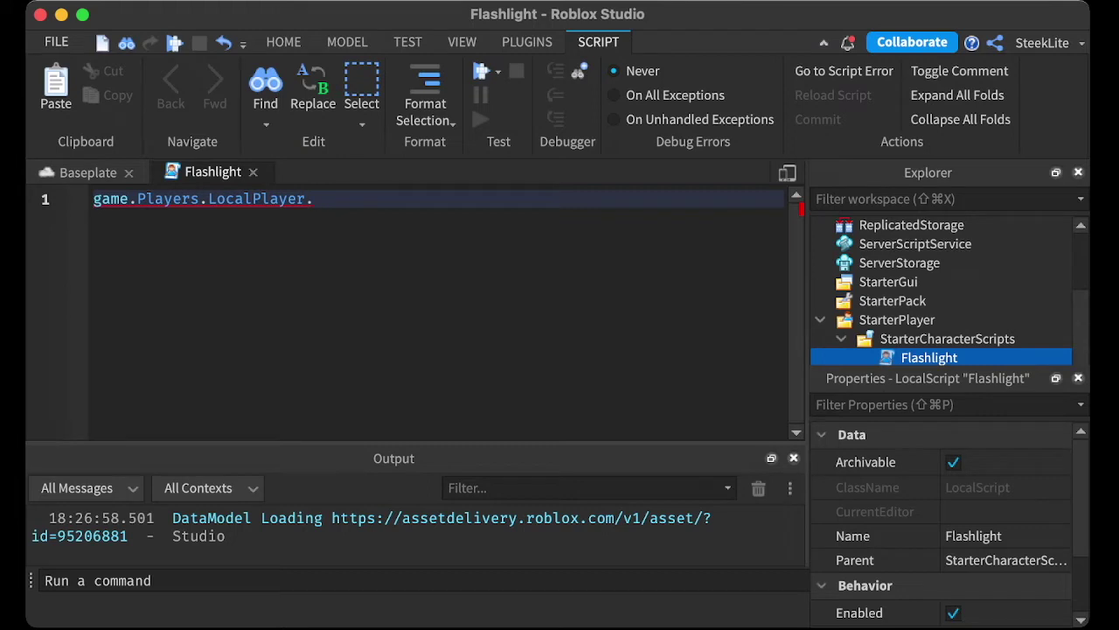
type("CameraMode = En")
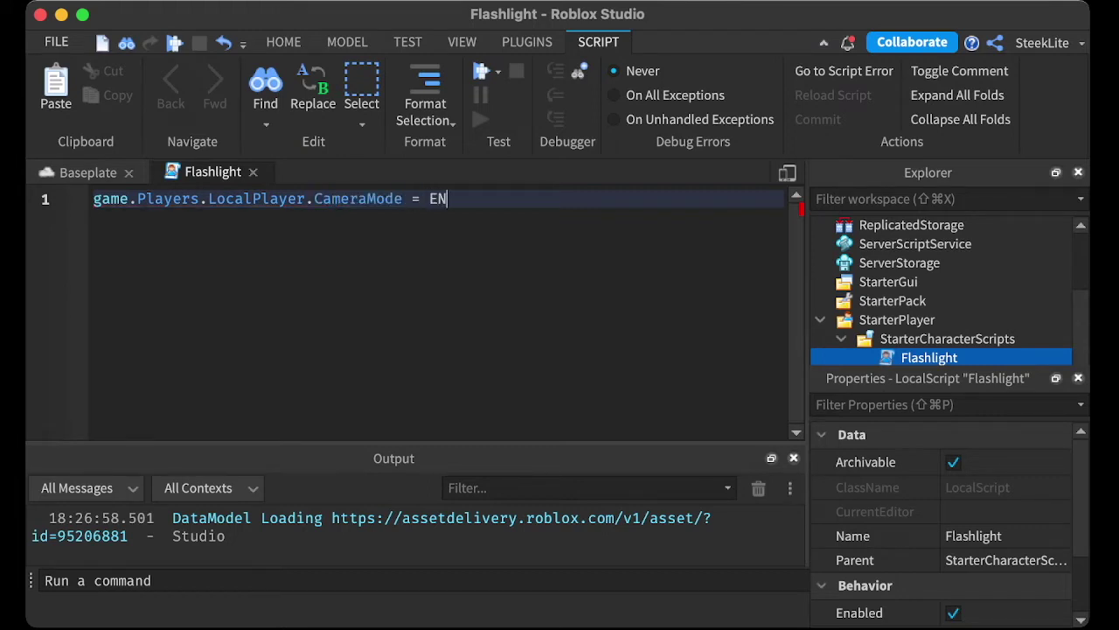
type("um.Ca")
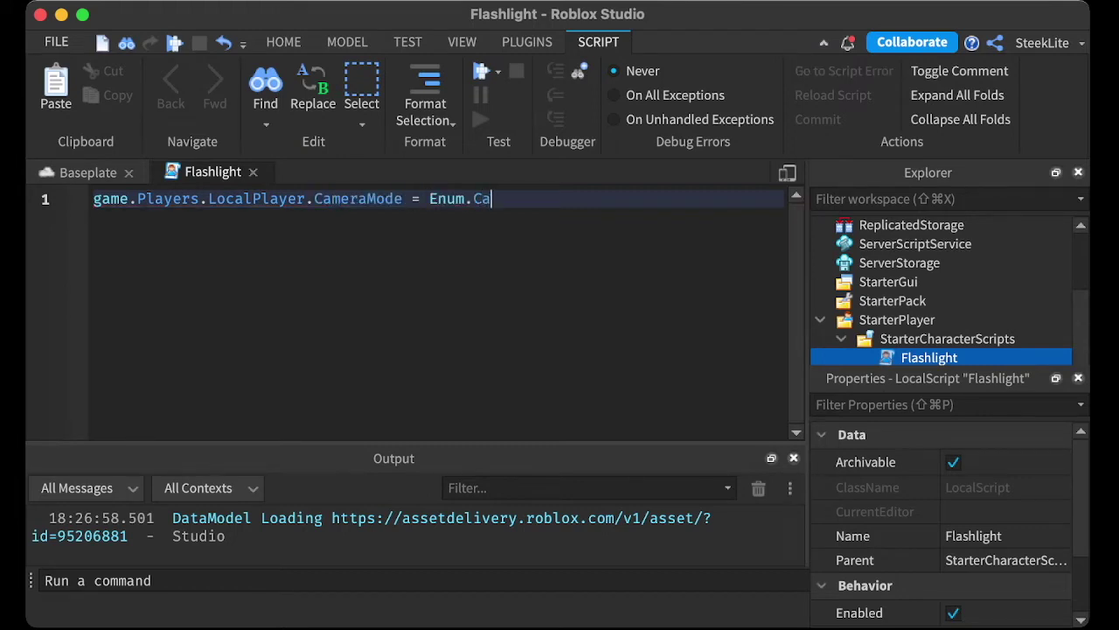
key("Tab")
type(".")
key("BackSpace")
key("BackSpace")
key("BackSpace")
key("BackSpace")
type("MO")
key("Tab")
type(".")
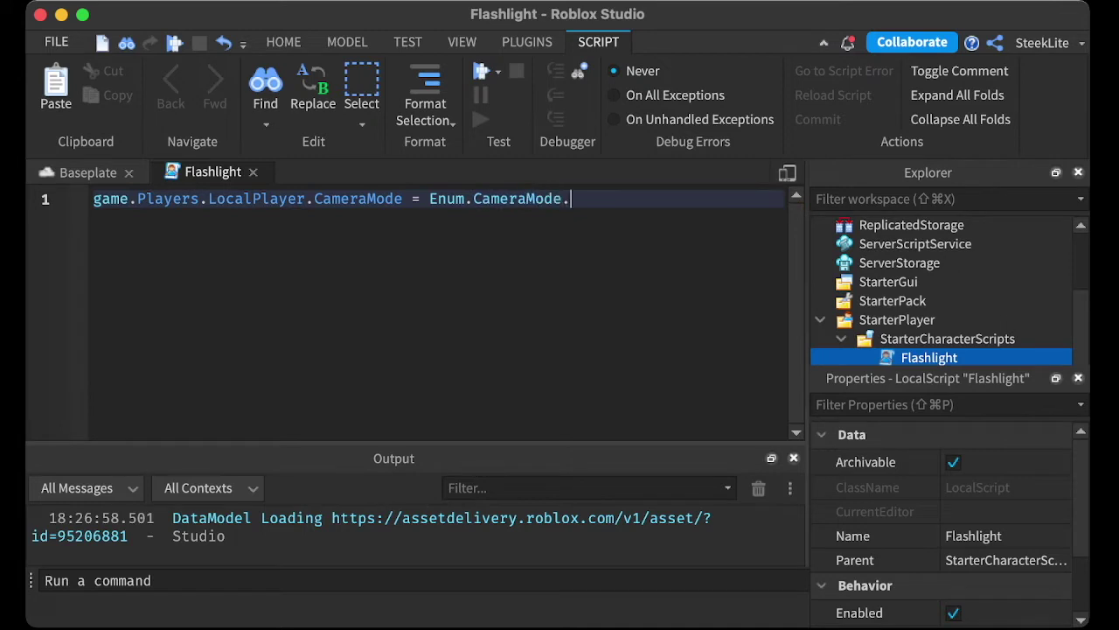
type("L")
key("Tab")
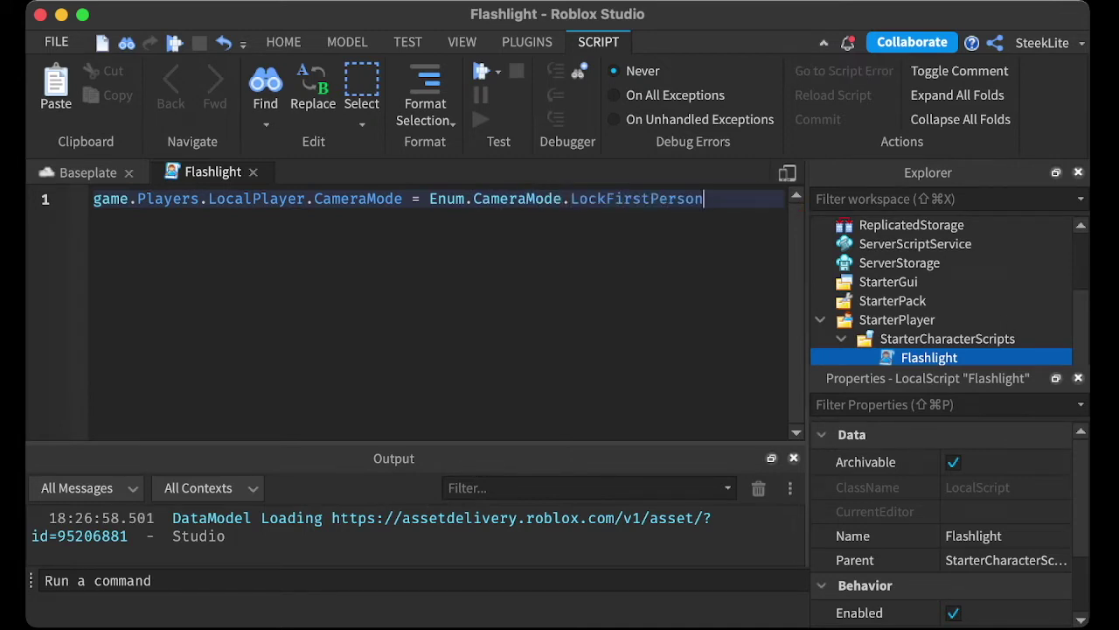
key("Return")
key("Return")
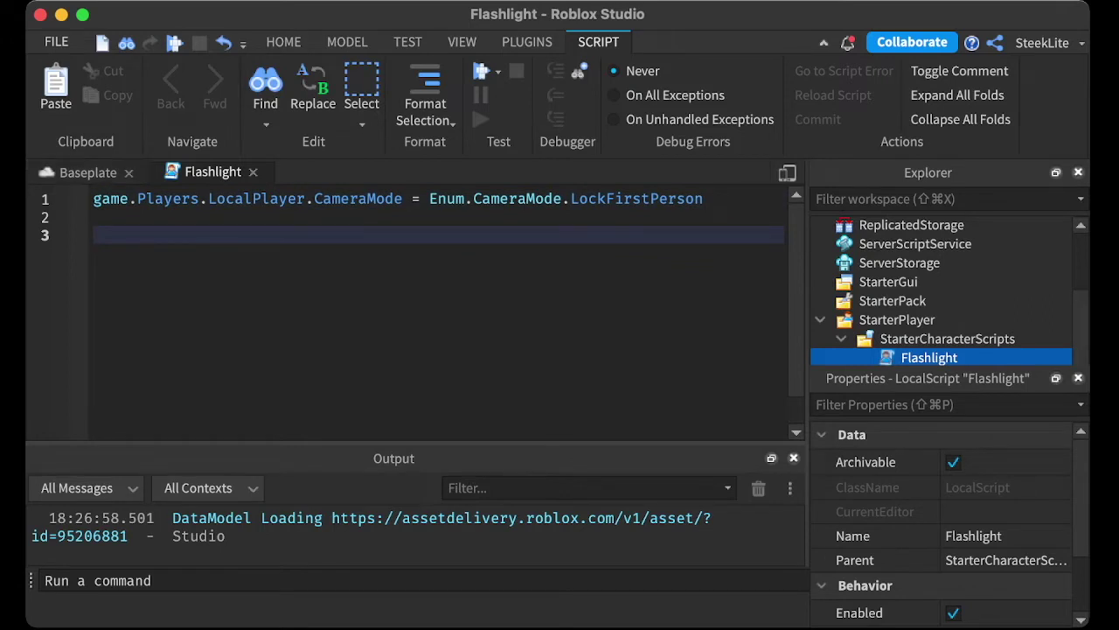
left_click(88, 173)
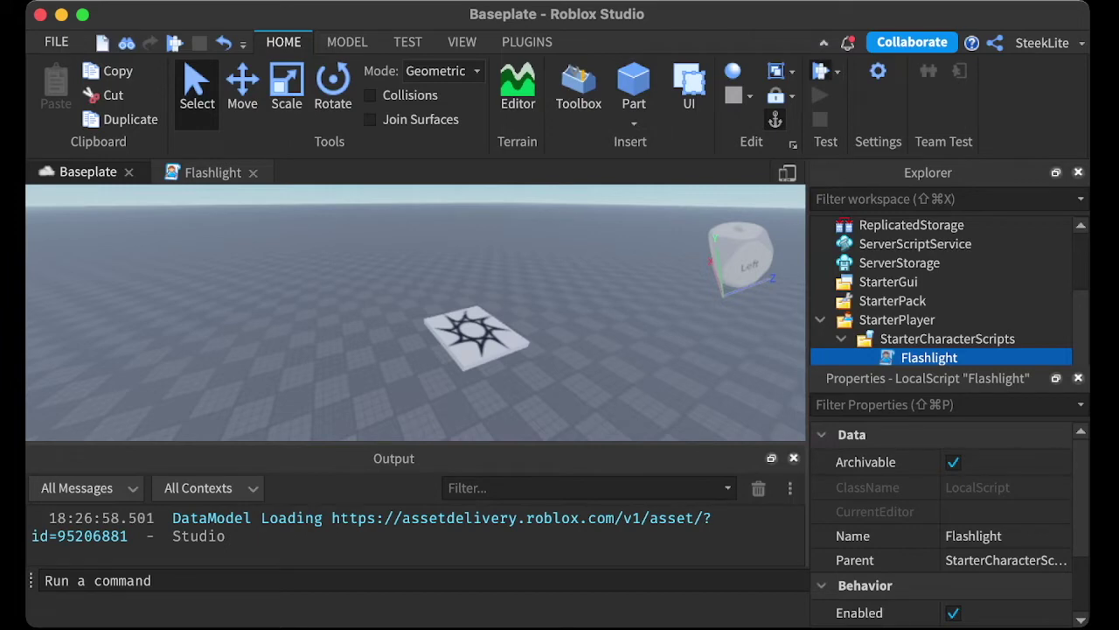
Step: Playtest walking around in first person, then stop the test
left_click(820, 71)
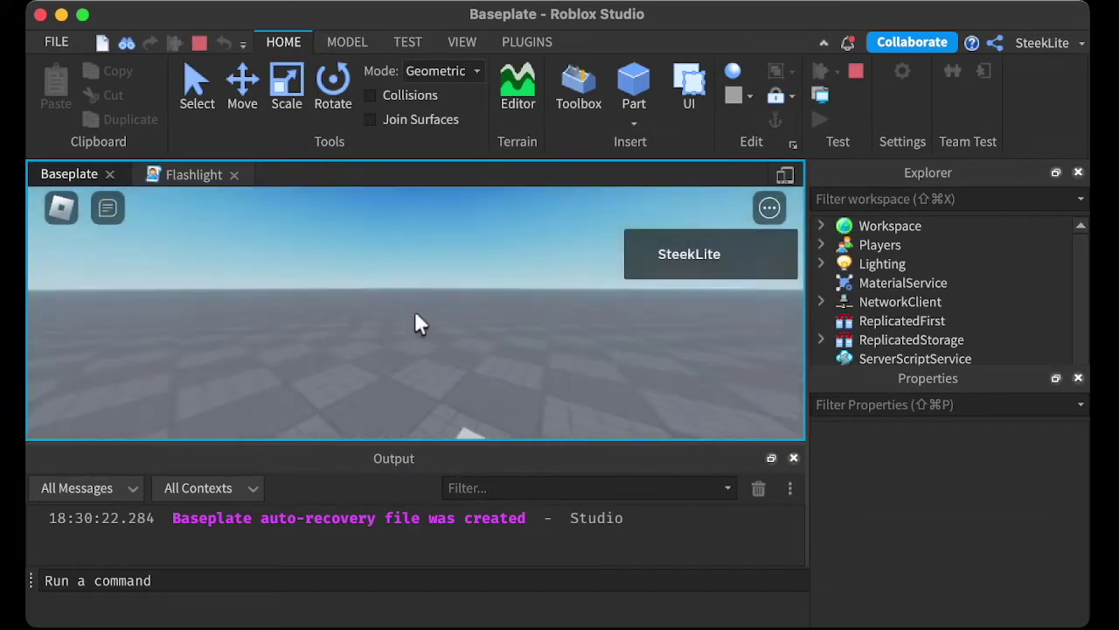
key("d")
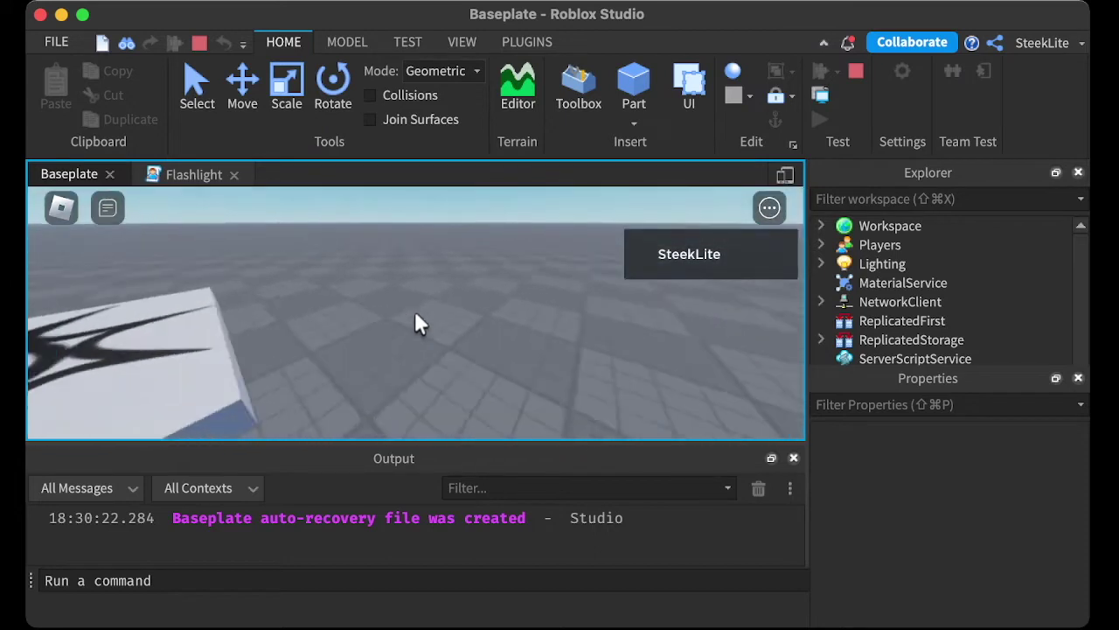
key("Escape")
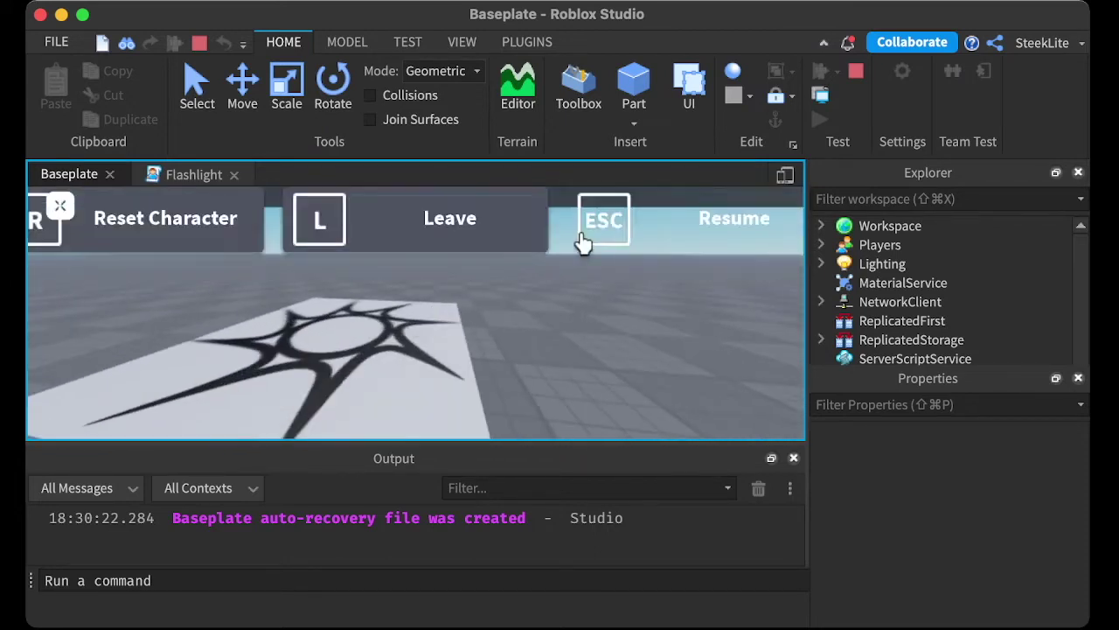
key("shift+F5")
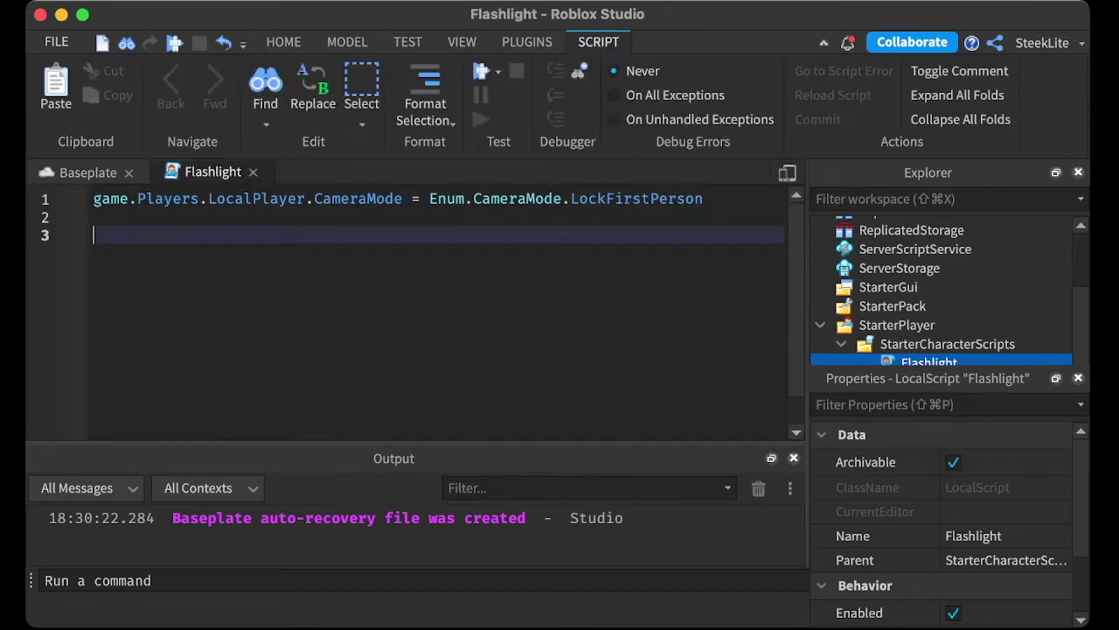
Step: Add local UIS = game:GetService("UserInputService") and UIS.MouseIconEnabled = false
type("local UIS = game:Ge")
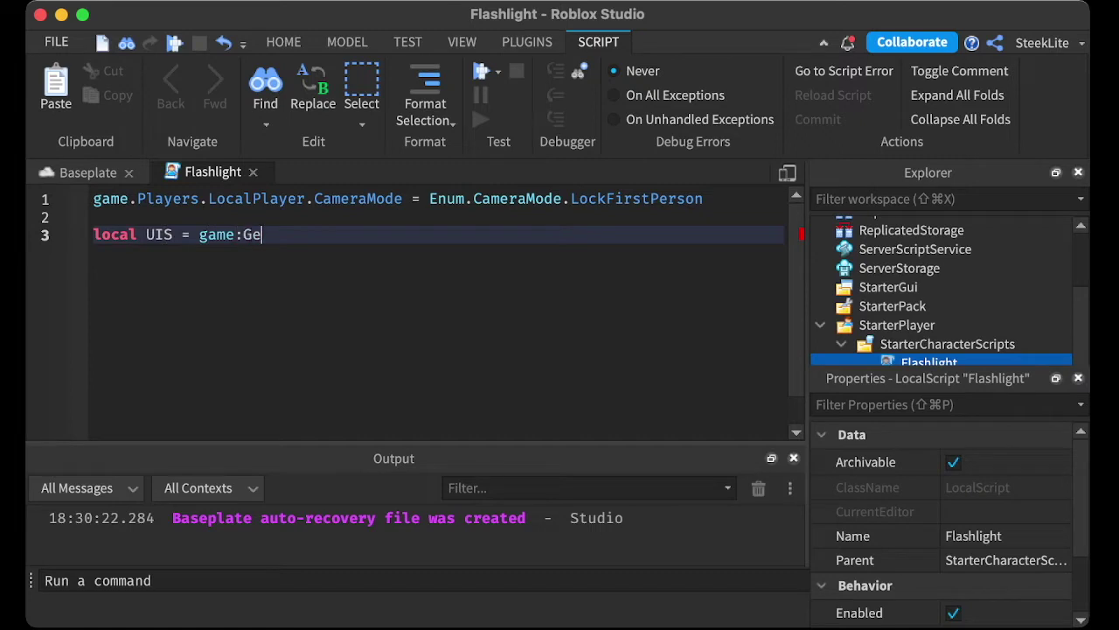
type("tSer")
key("Tab")
type("\"User")
key("Tab")
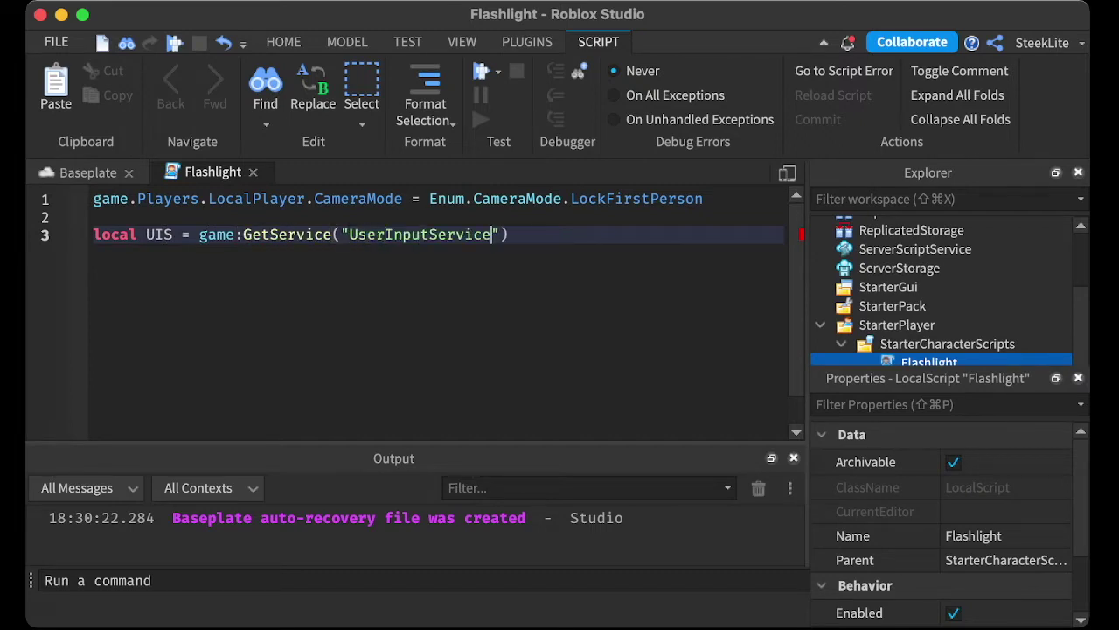
key("Return")
key("Return")
type("UIS")
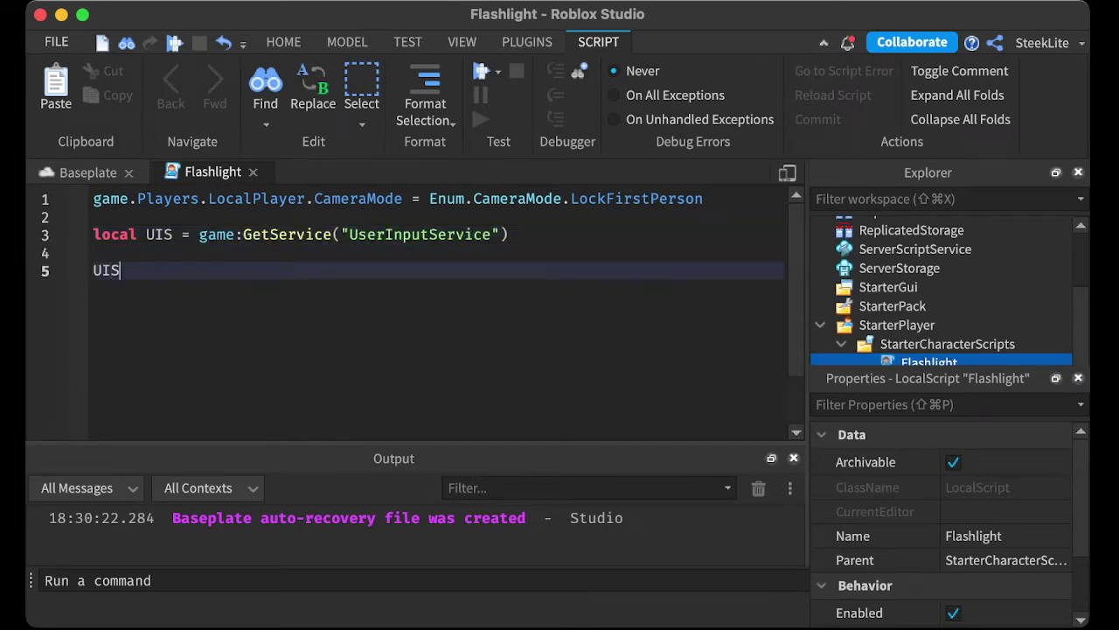
type(".MouseIc")
key("Tab")
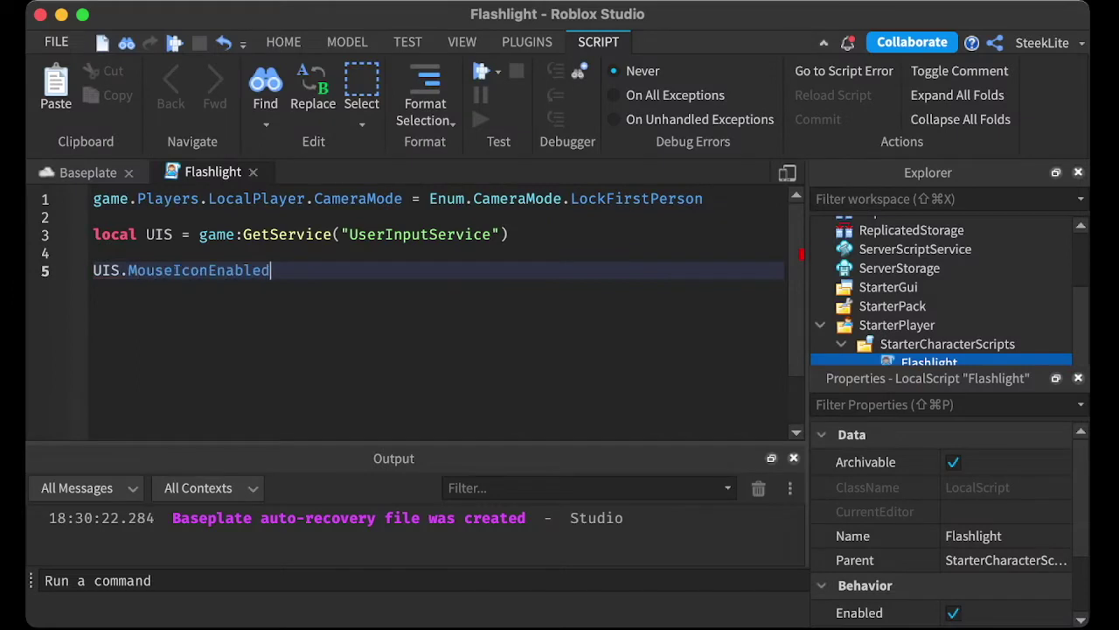
type("= false")
Step: Playtest from the Baseplate view to check the hidden mouse icon, then stop
left_click(88, 173)
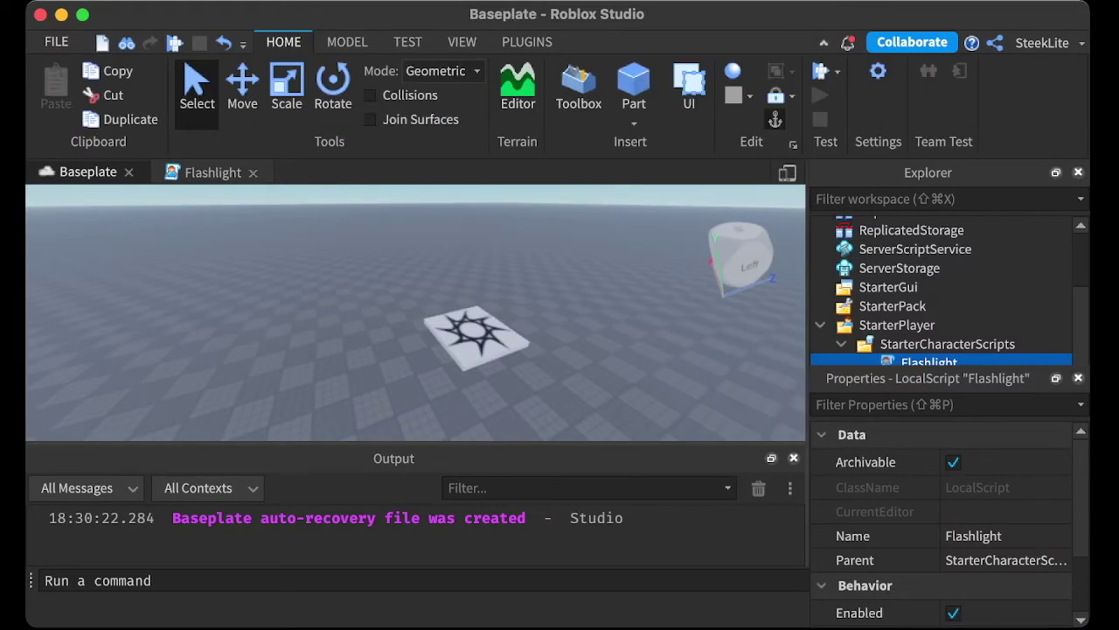
left_click(820, 71)
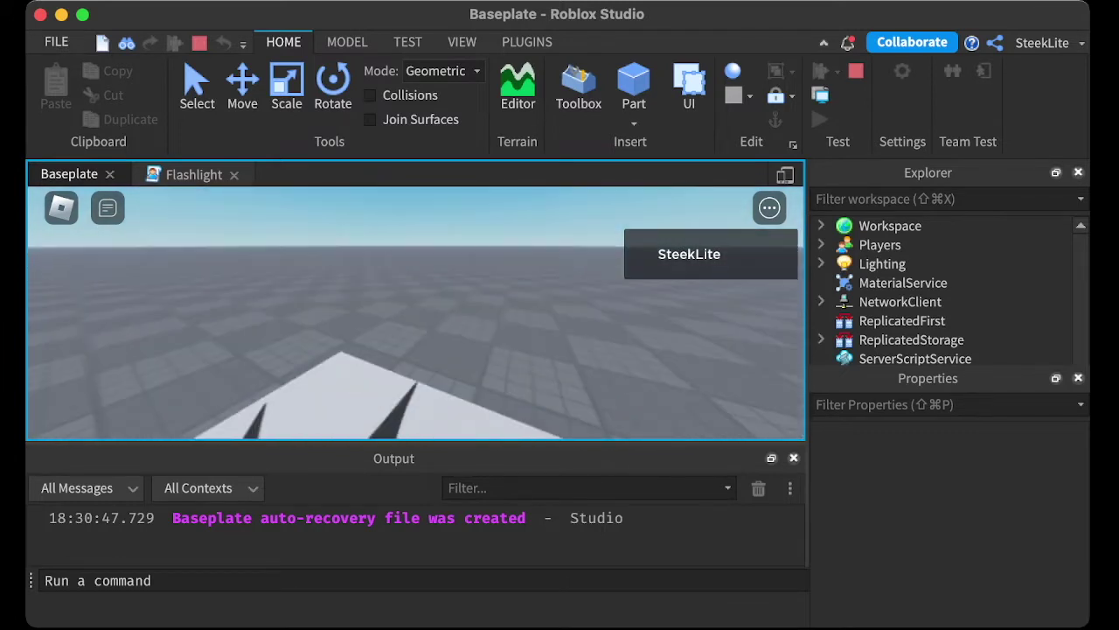
key("Escape")
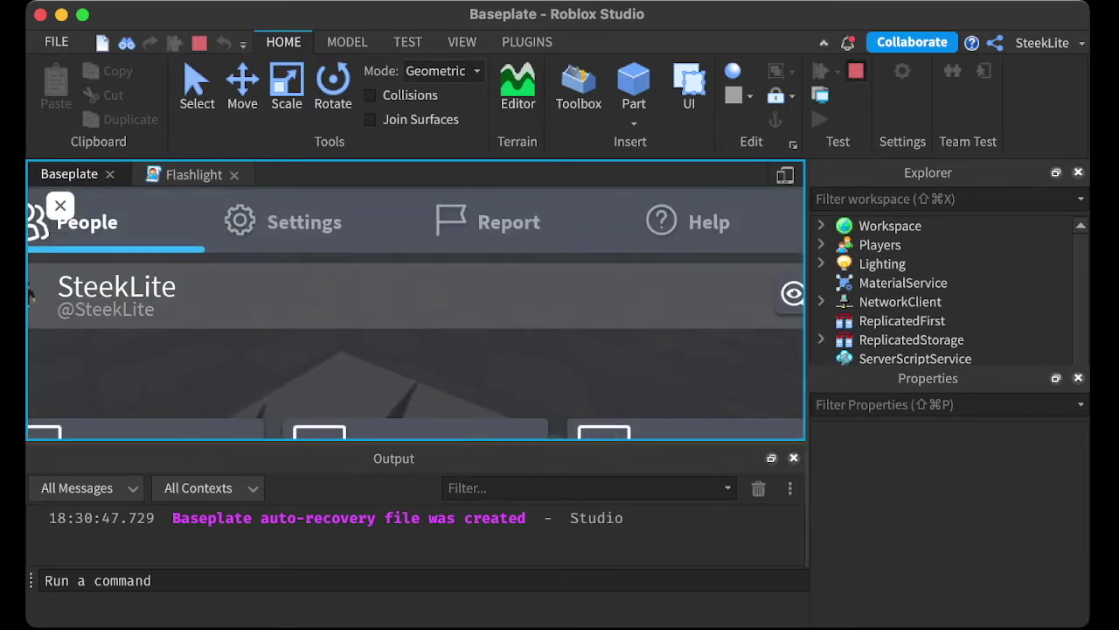
key("shift+F5")
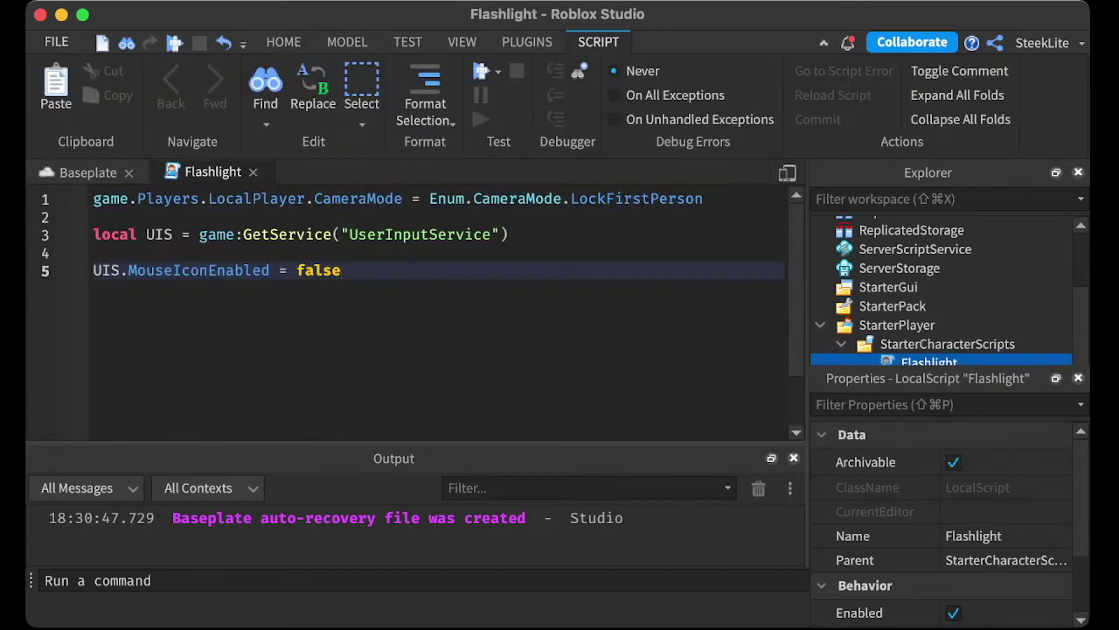
Step: Create a SpotLight with local flashlight = Instance.new("SpotLight")
key("Return")
key("Return")
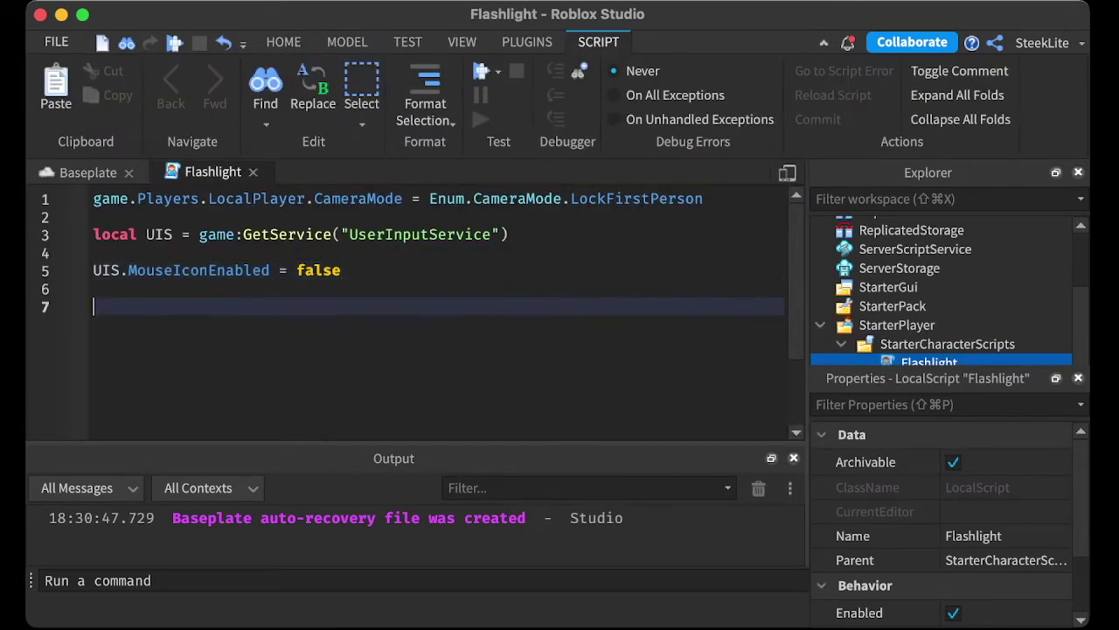
type("local ")
type("flashlight")
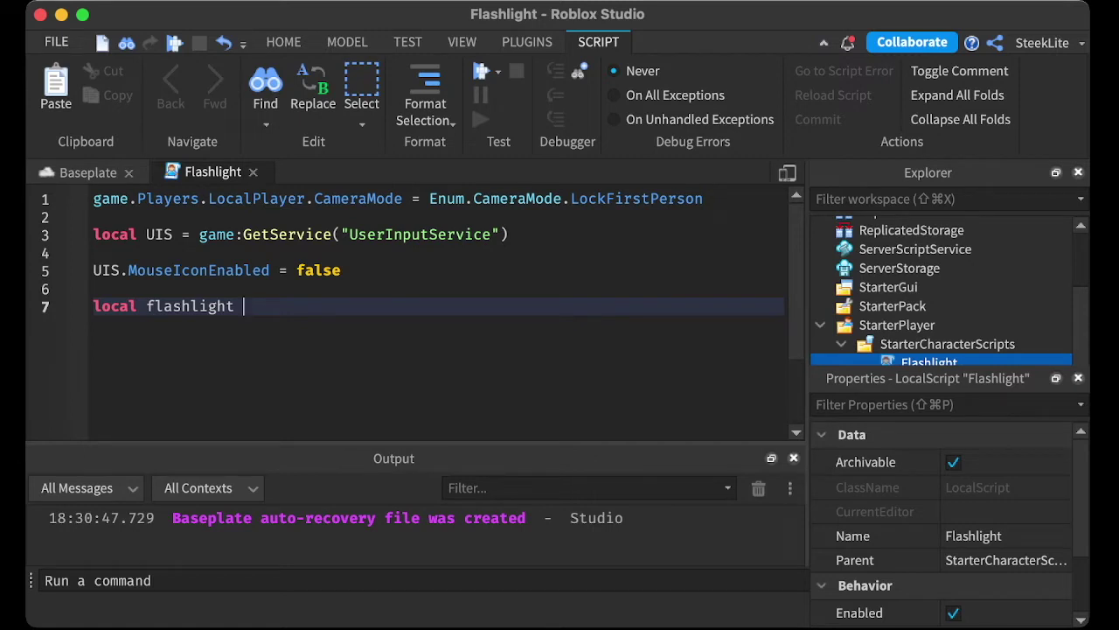
type("= Inst")
type("ance.new(\"")
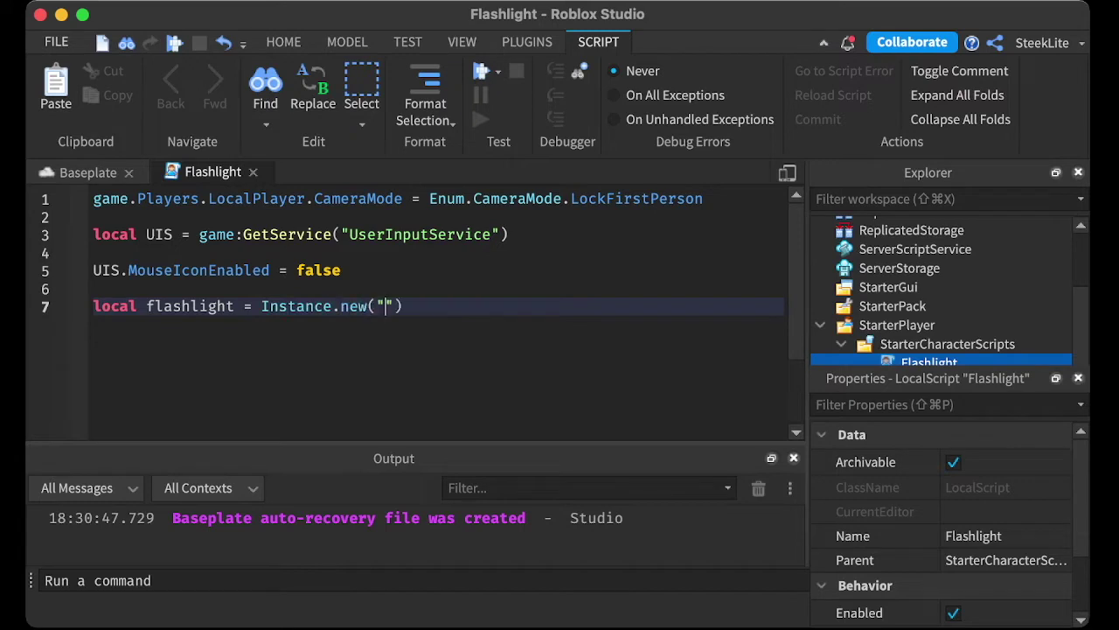
type("SpotLight")
key("Right")
key("Right")
key("Return")
key("Return")
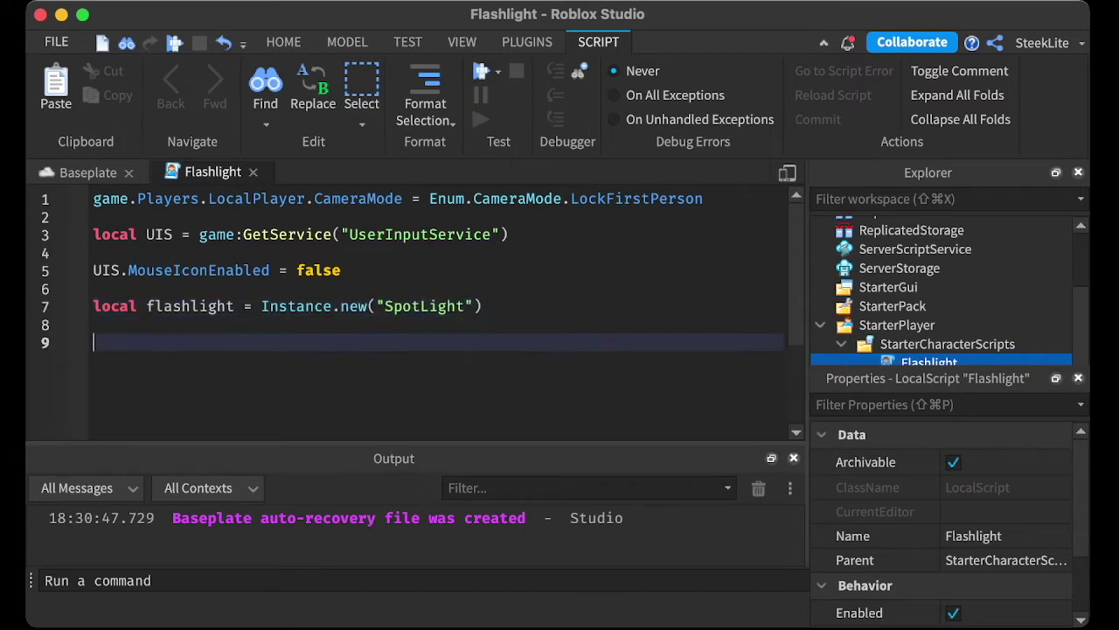
Step: Set the flashlight's Brightness to 25 and parent it to script.Parent.Head
type("flashlight.b")
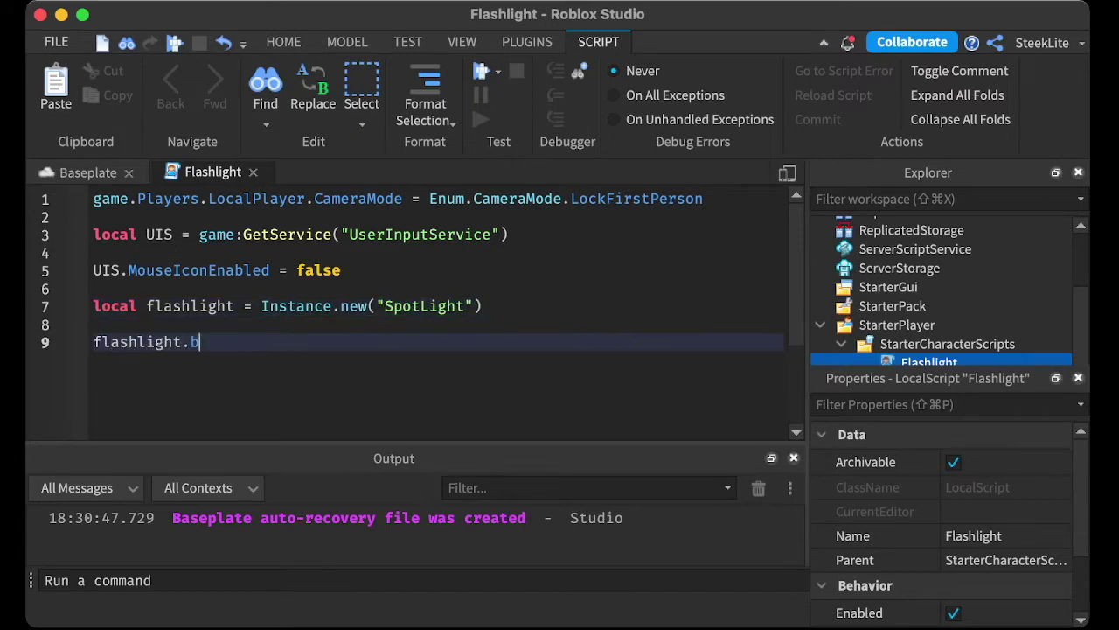
type("ri")
key("Tab")
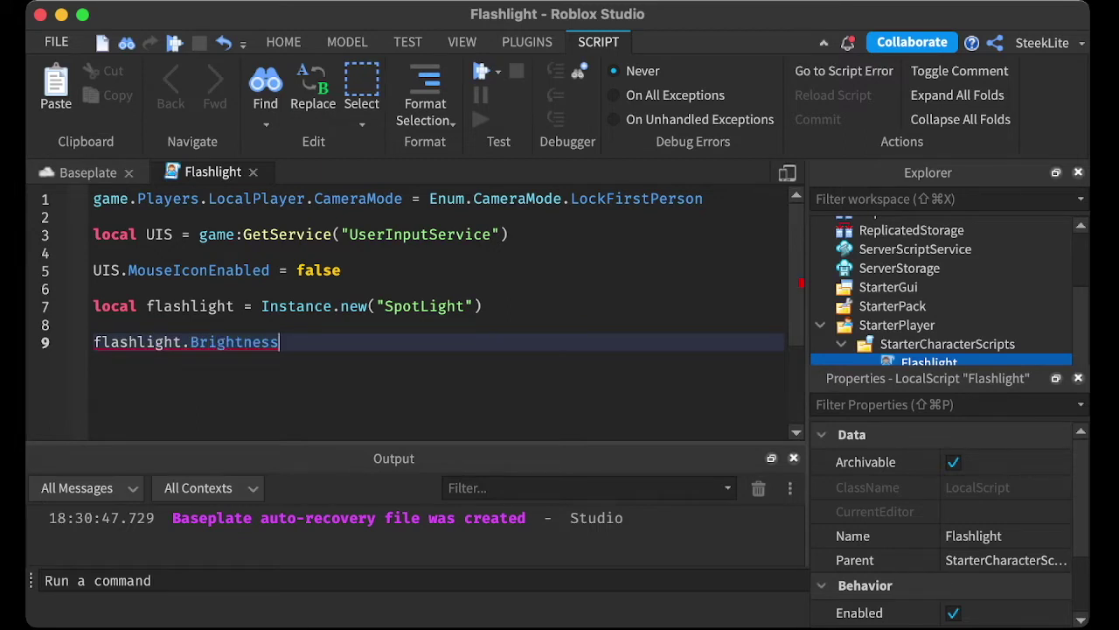
type(" = 25")
key("Return")
key("Return")
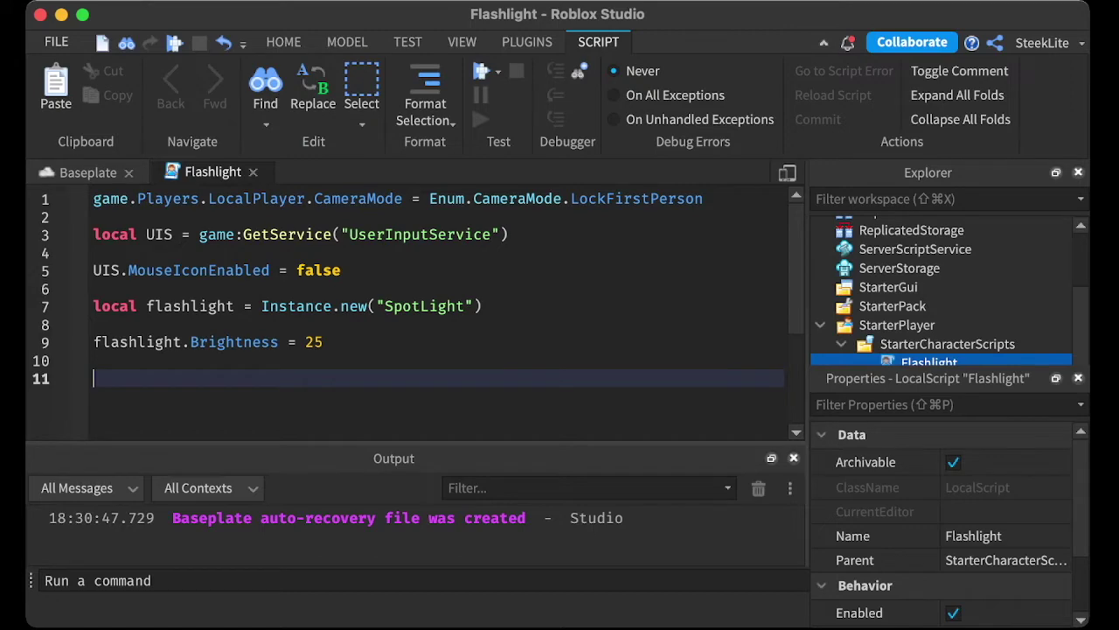
type("flashlight.")
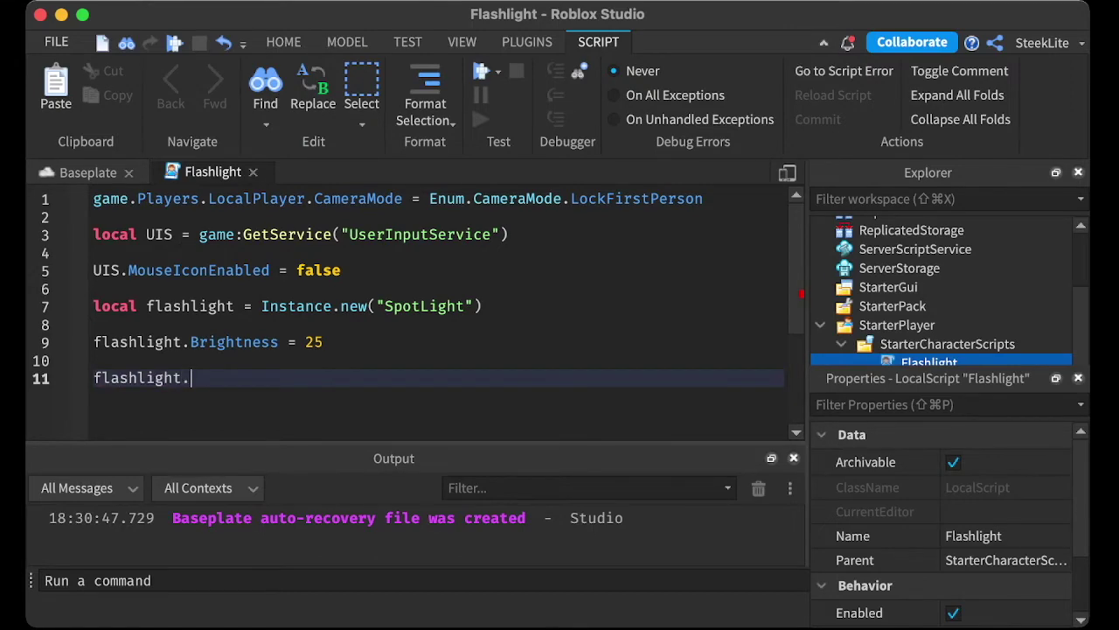
type("Parent = ")
type("script.Parent.Head")
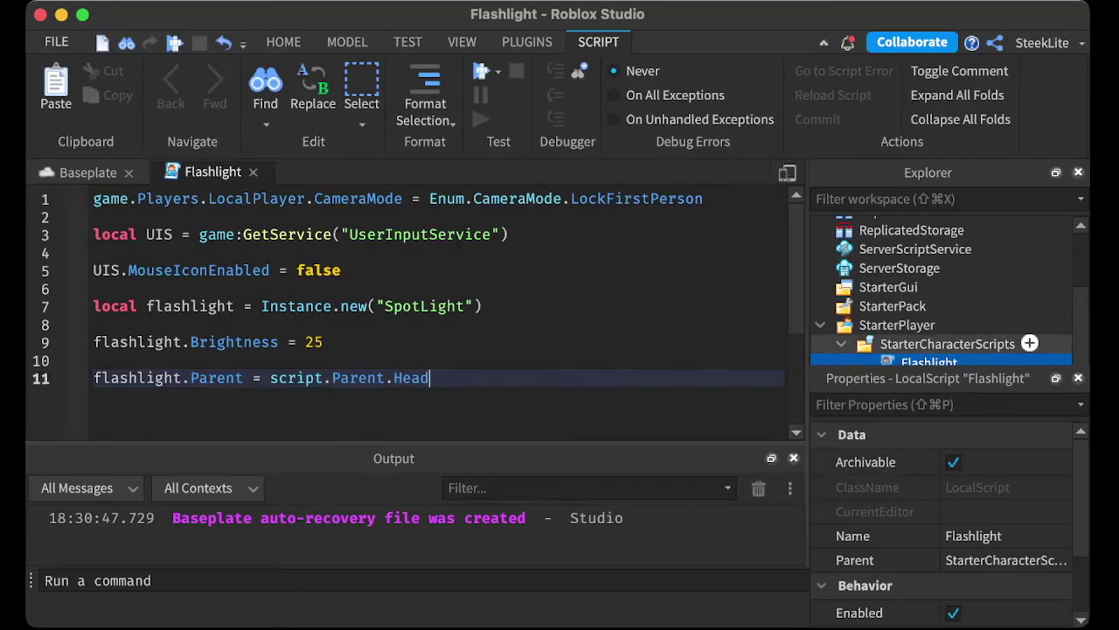
scroll(944, 297, "down", 2)
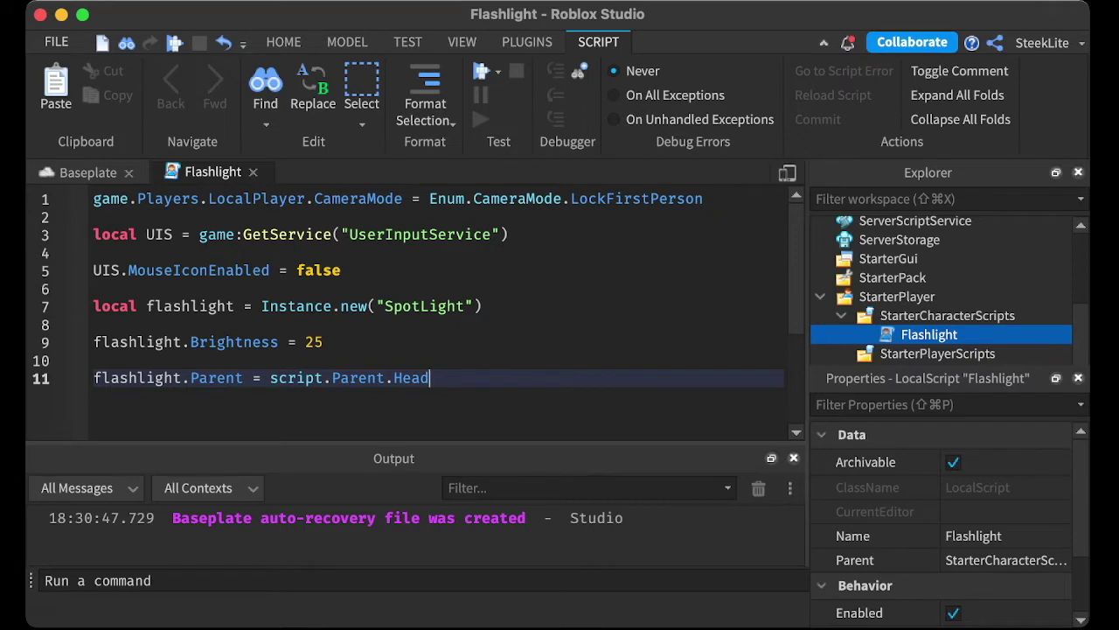
key("Return")
key("Return")
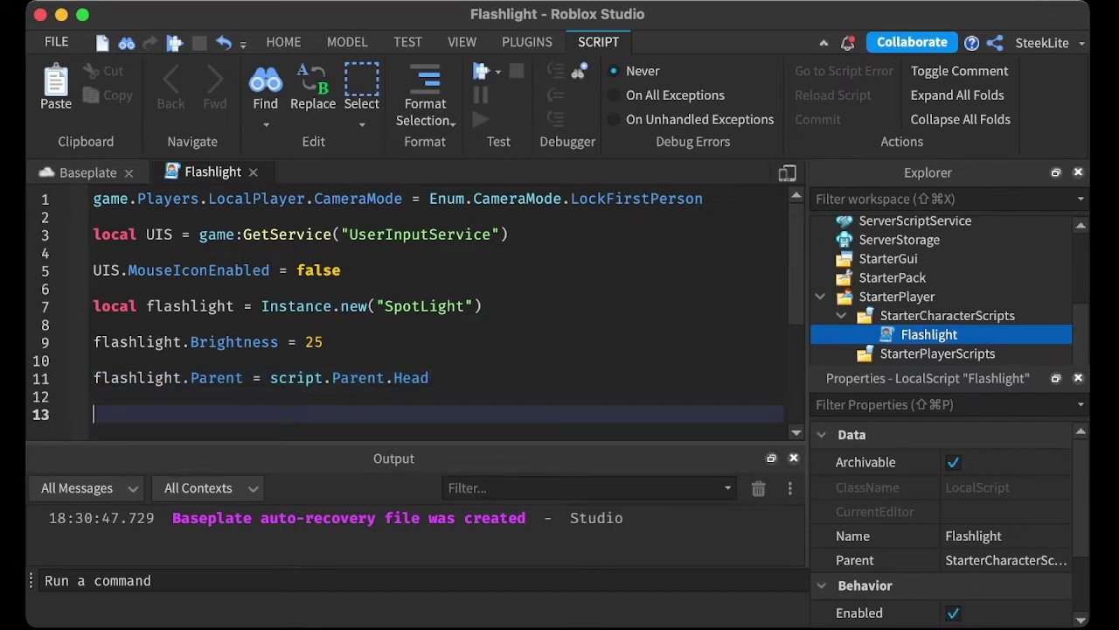
left_click(87, 172)
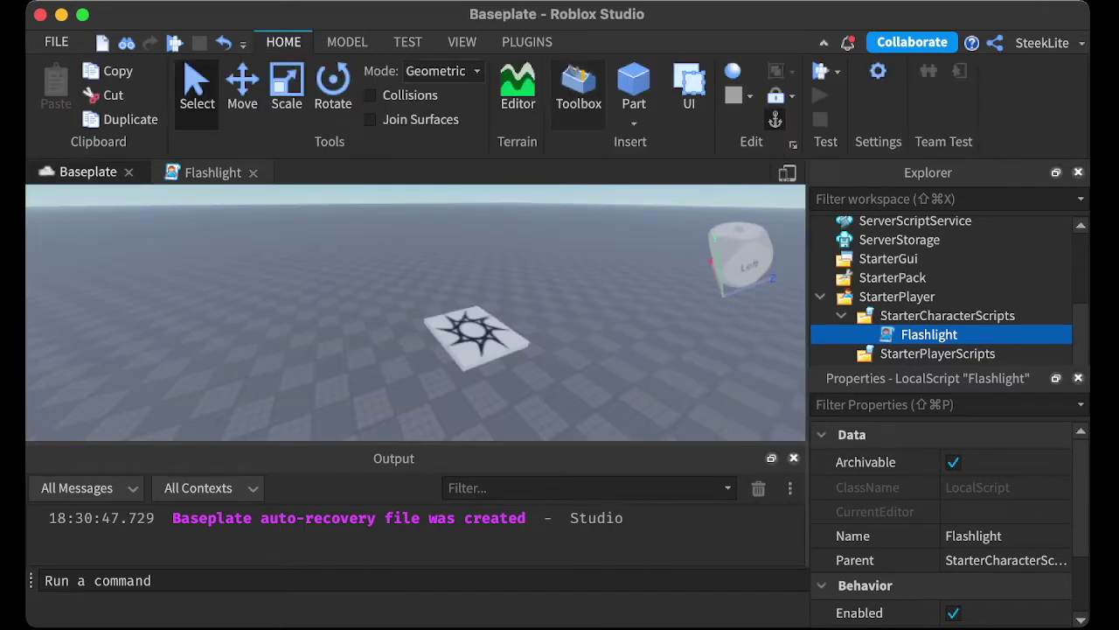
Step: Insert a part and resize it into a tall, broad wall
left_click(634, 87)
key("w")
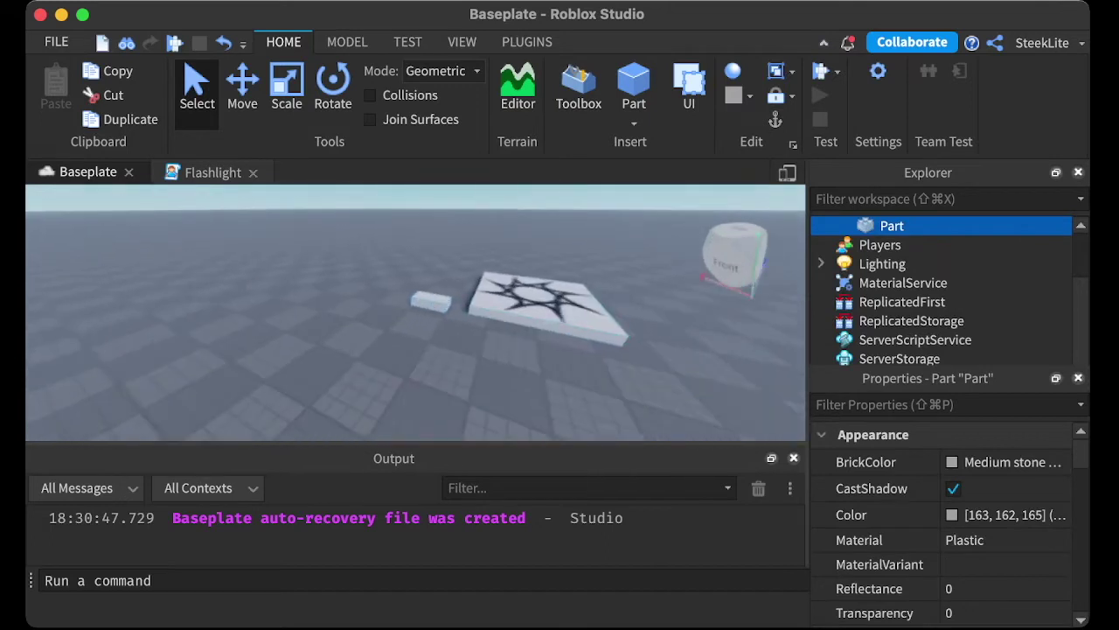
key("f")
key("super+4")
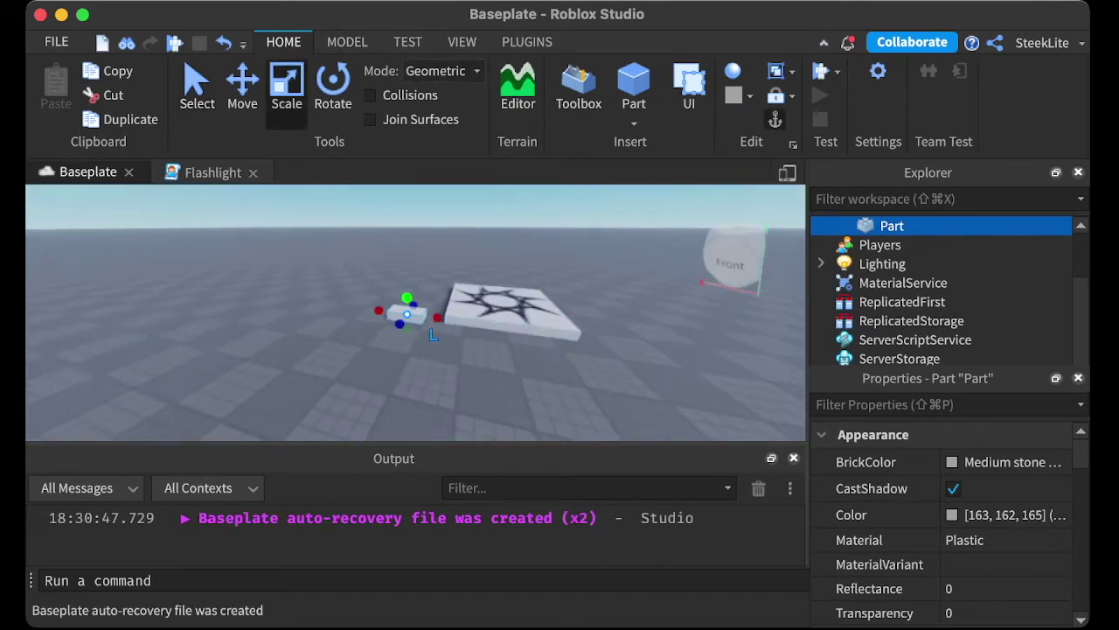
left_click_drag(405, 293, 404, 204)
left_click_drag(376, 273, 523, 322)
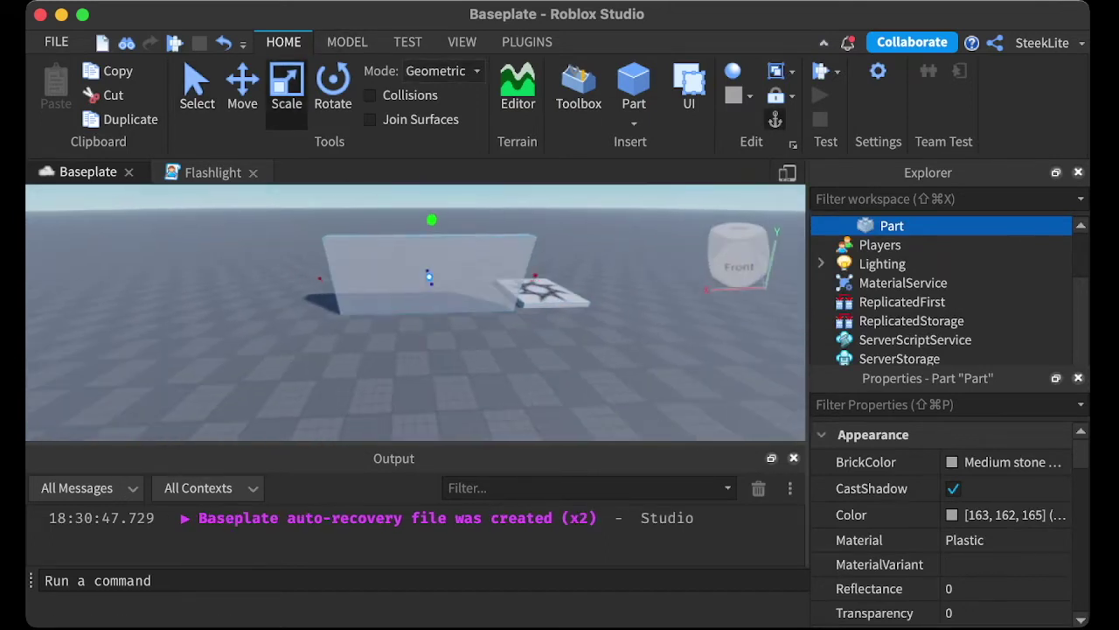
key("f")
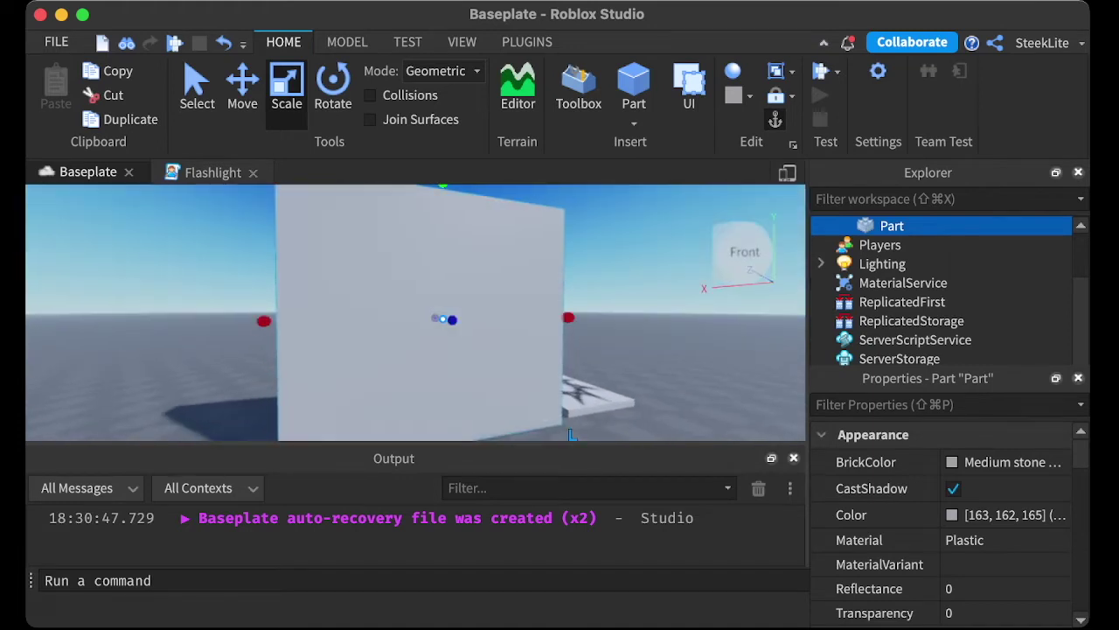
key("f")
Step: Set the Lighting service's Brightness to 0 and ClockTime to 0
left_click(883, 264)
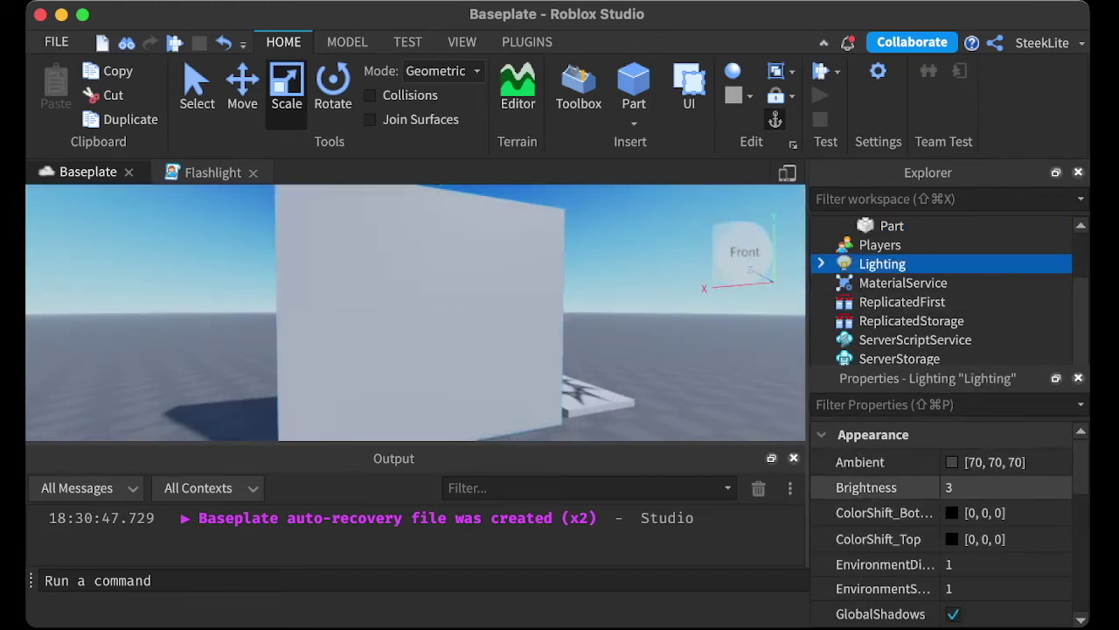
left_click(971, 487)
type("0")
key("Return")
scroll(874, 538, "down", 3)
scroll(874, 539, "up", 3)
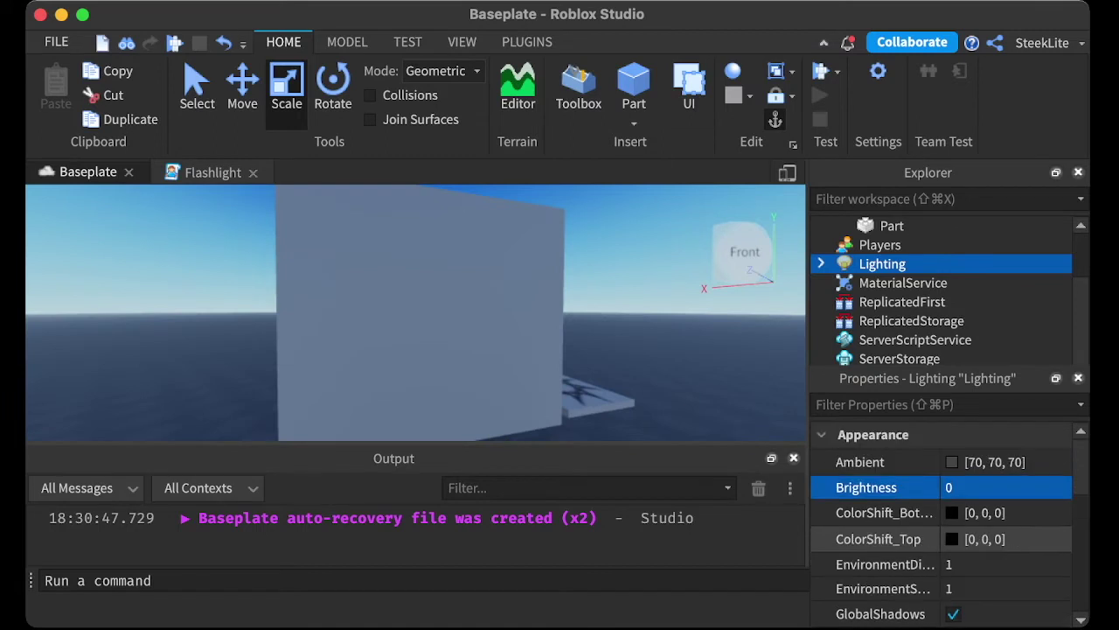
scroll(866, 524, "down", 2)
scroll(866, 525, "down", 4)
scroll(865, 542, "down", 3)
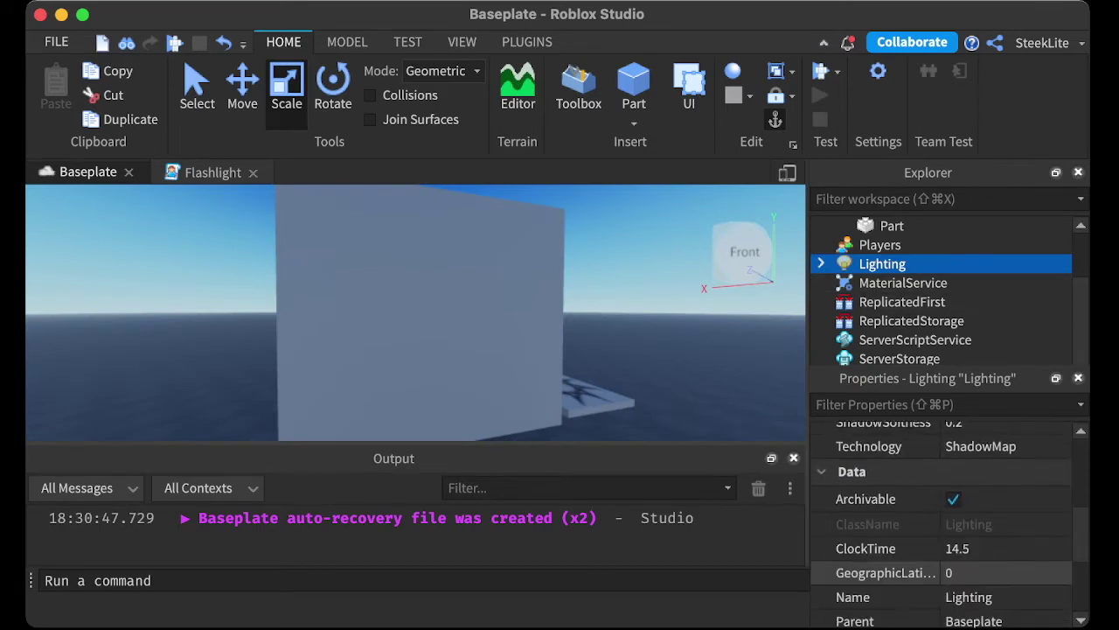
scroll(866, 551, "down", 1)
left_click(958, 551)
type("0")
key("Return")
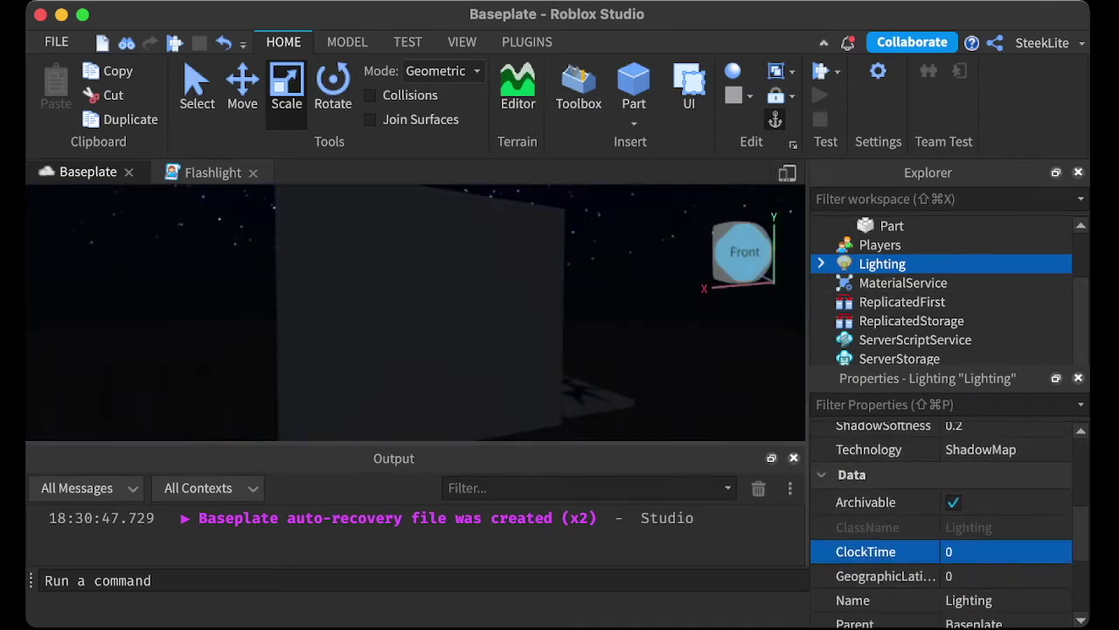
Step: Playtest the game and stop it after the missing Head error
key("F5")
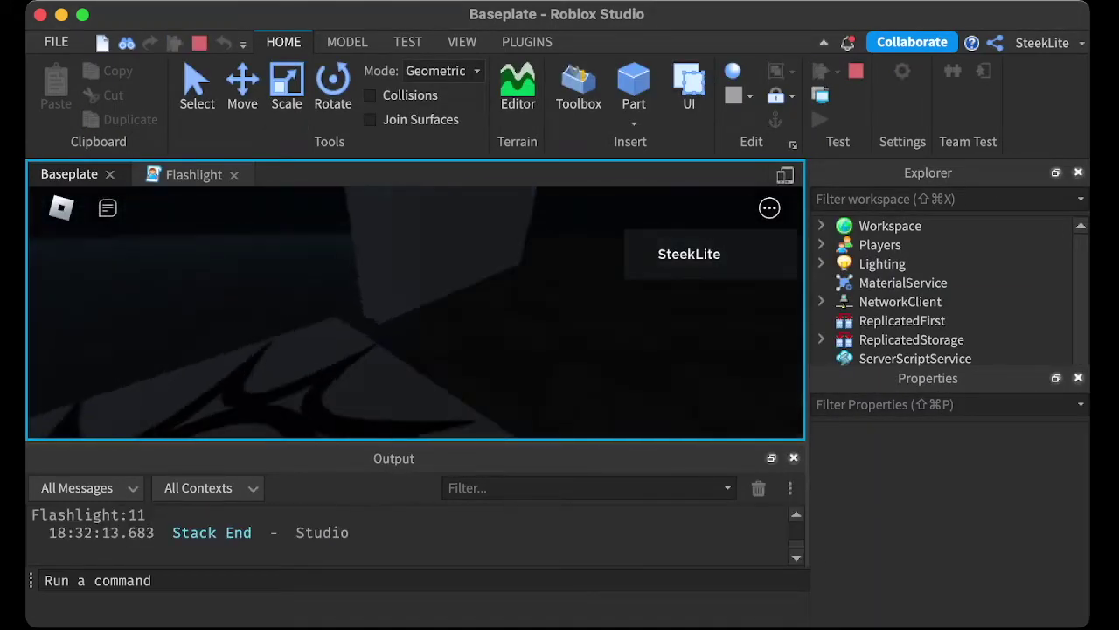
key("Escape")
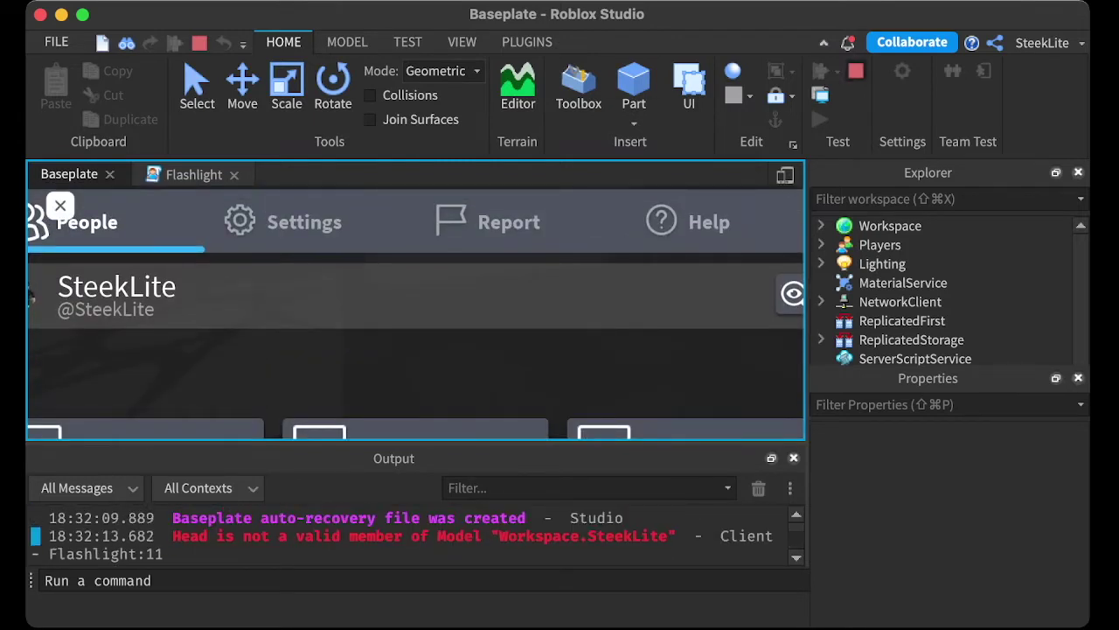
key("shift+F5")
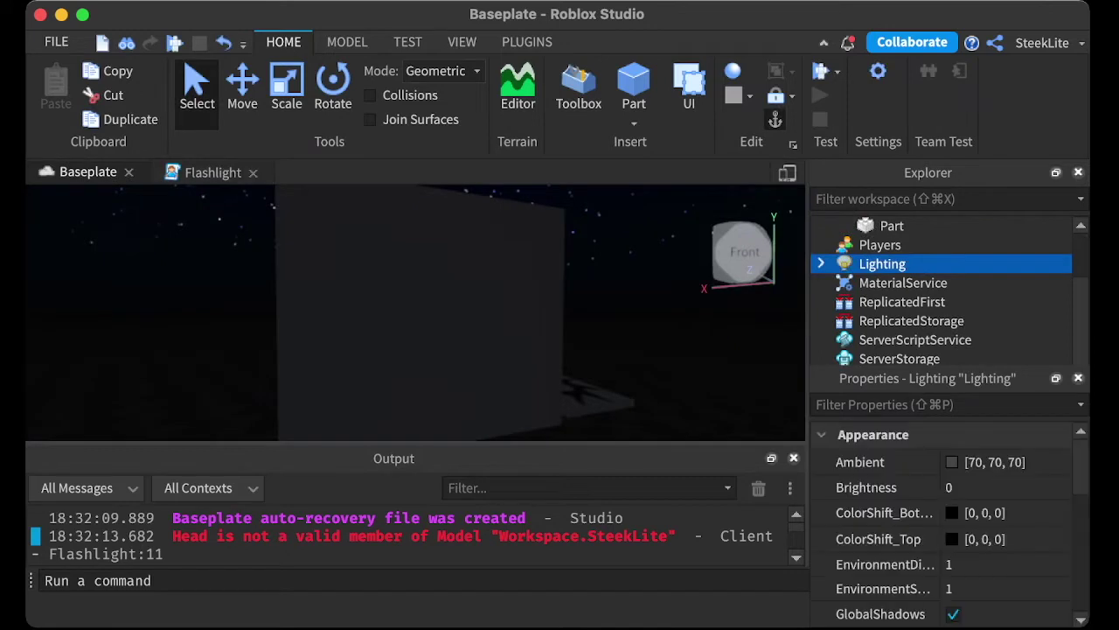
Step: Add 'repeat wait() until game.Players.LocalPlayer.Character' on line 10, before the parenting line
key("Up")
key("Up")
key("Up")
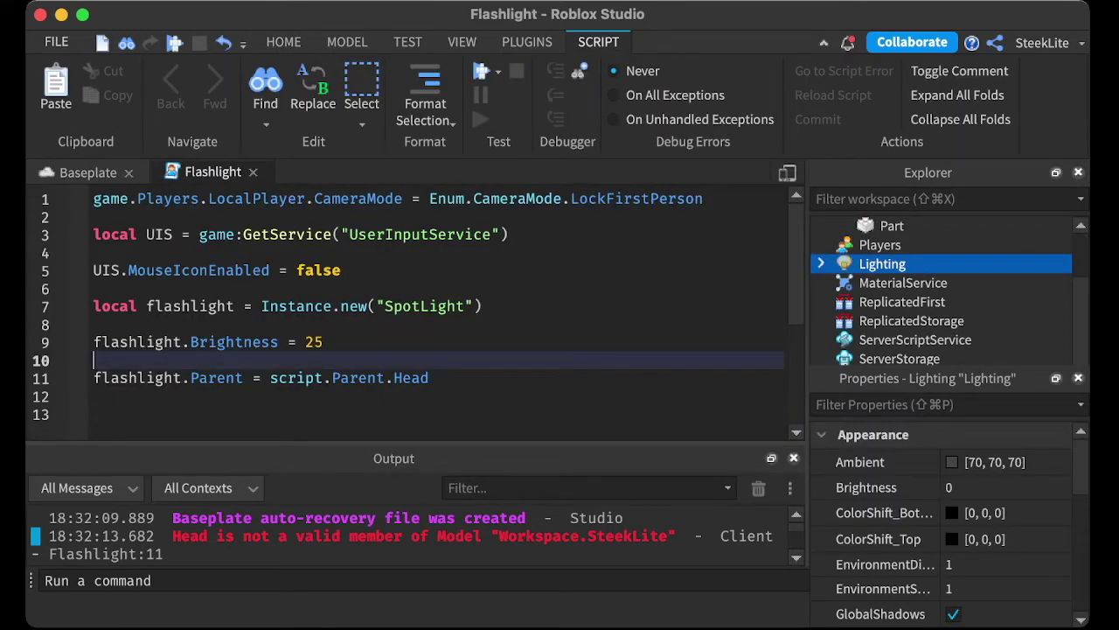
key("Down")
key("End")
key("Up")
type("rea")
type("p")
key("BackSpace")
key("BackSpace")
type("peat wait(")
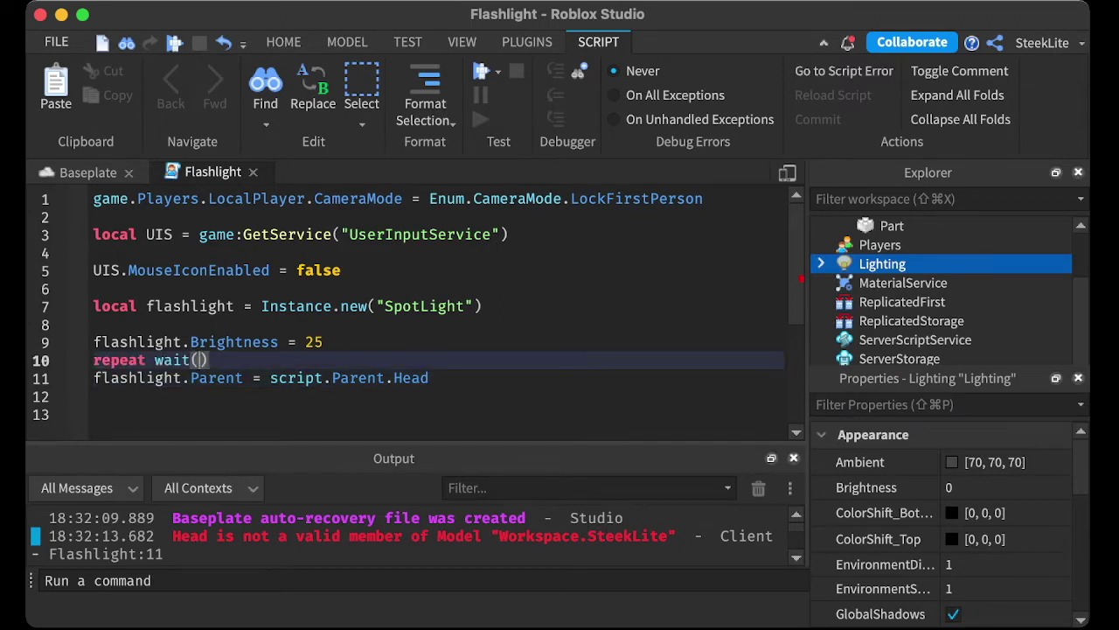
type(") until ")
type("game.Pl")
key("Tab")
type(".")
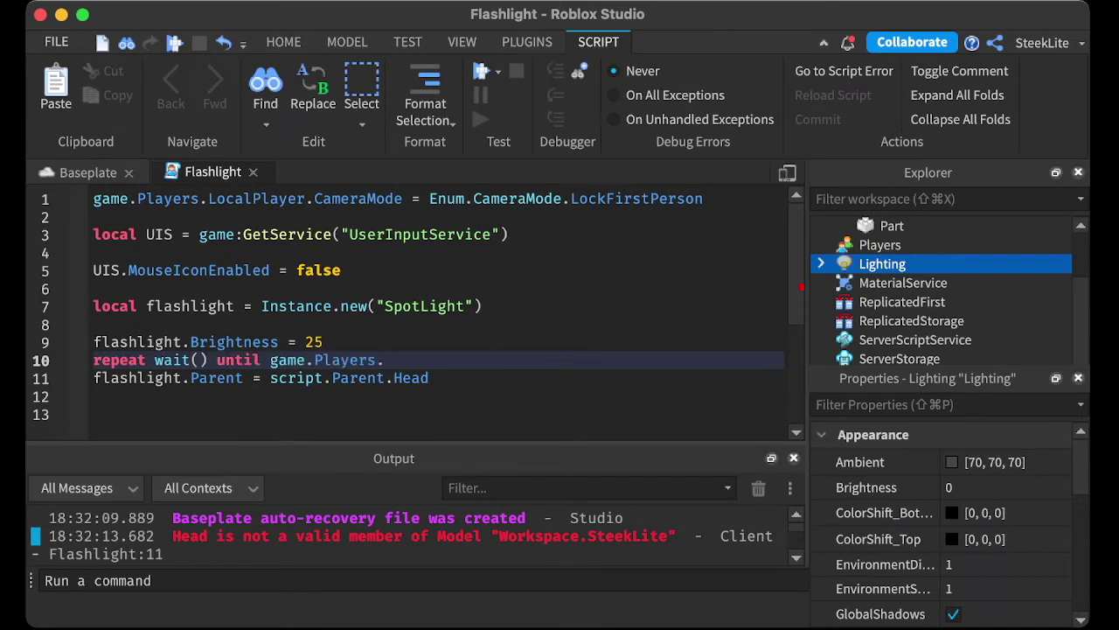
type("L")
type("calPlayer.")
type("Character")
left_click(87, 172)
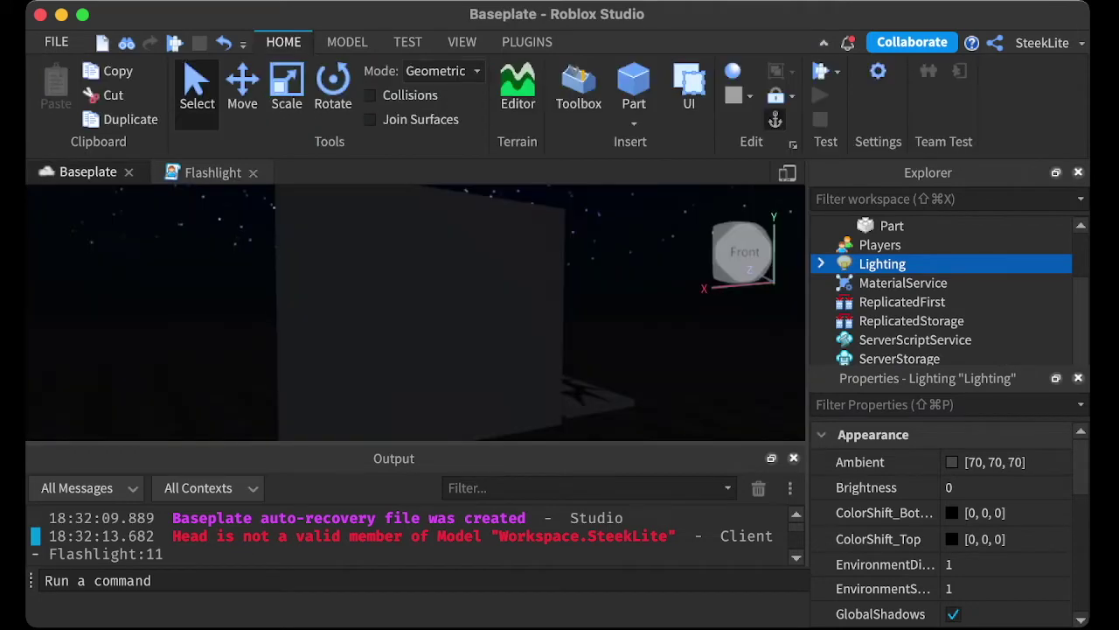
Step: Playtest to see the spotlight lighting the dark wall, then stop
key("F5")
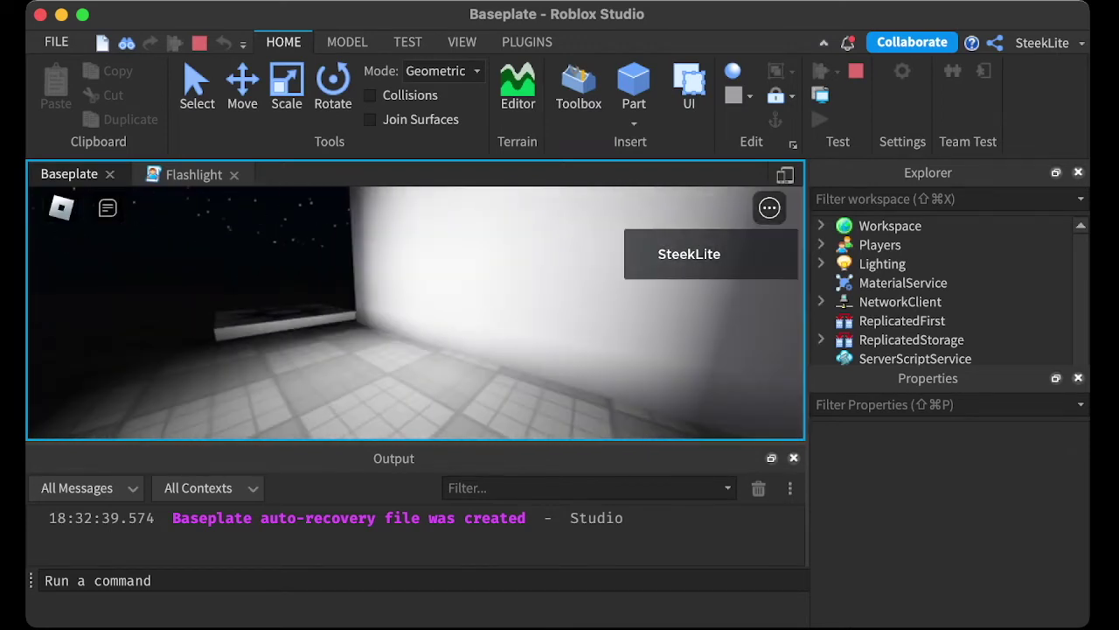
key("Escape")
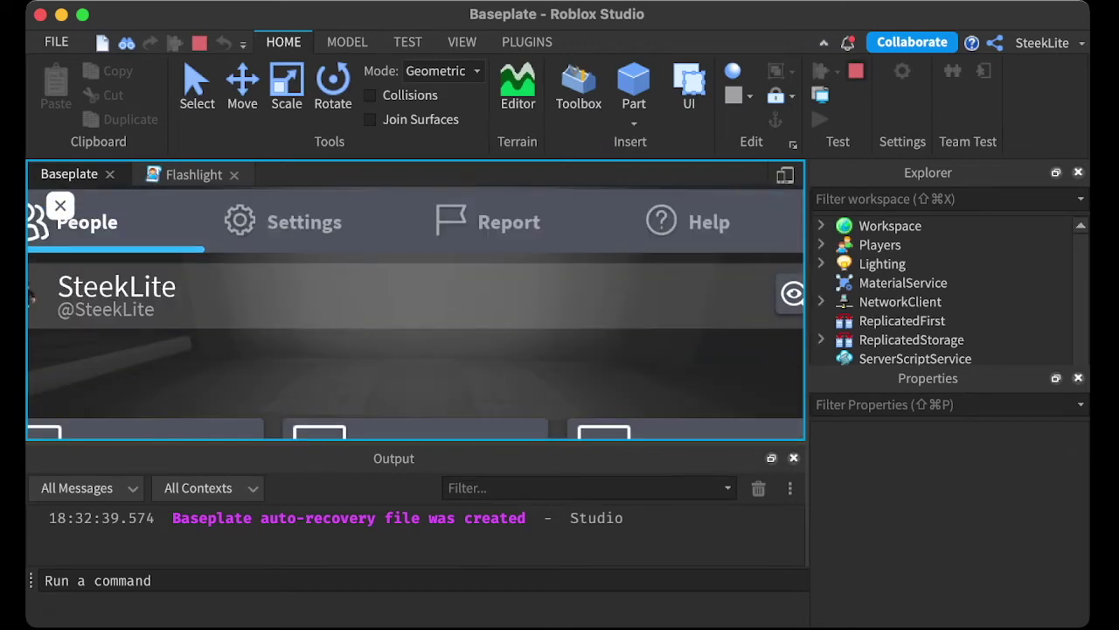
key("shift+F5")
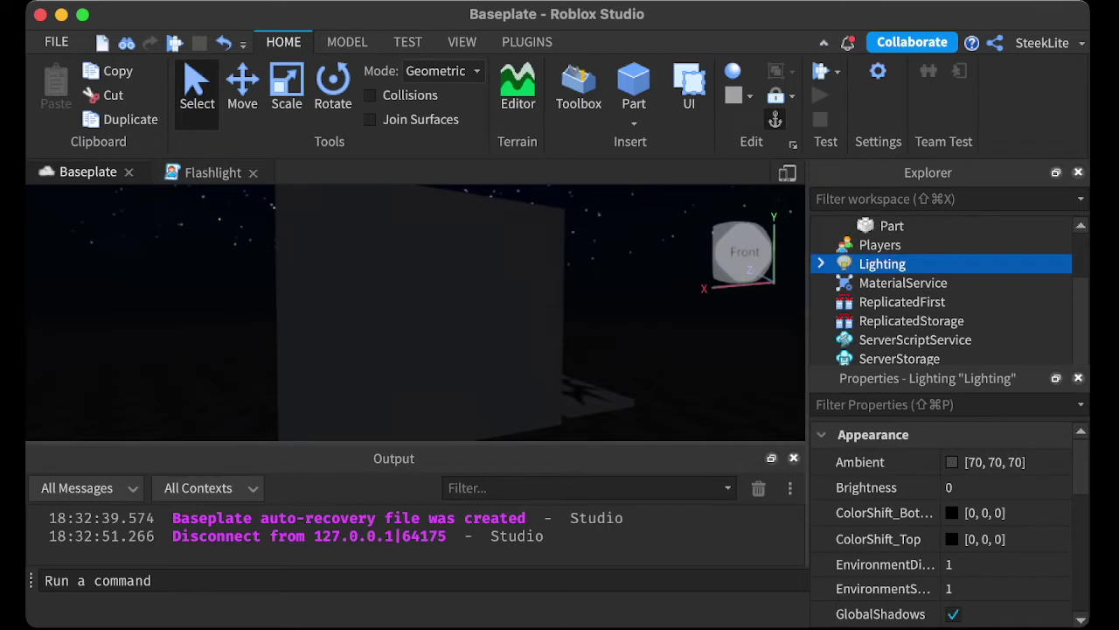
scroll(952, 293, "up", 3)
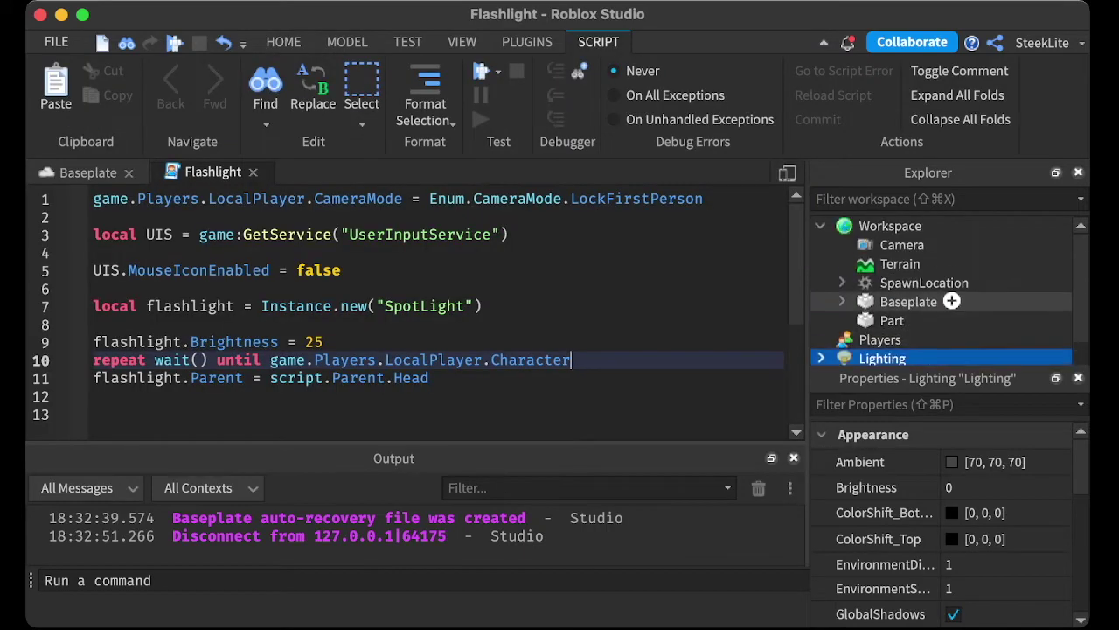
Step: Insert an IntValue into ReplicatedStorage and rename it FlashlightBattery
left_click(821, 225)
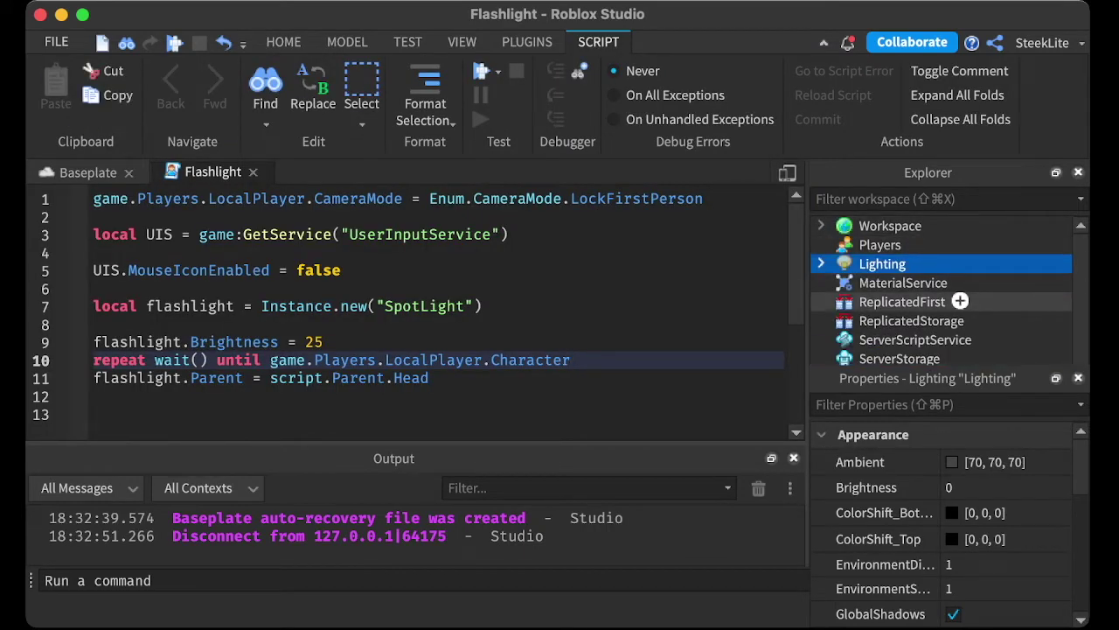
left_click(911, 321)
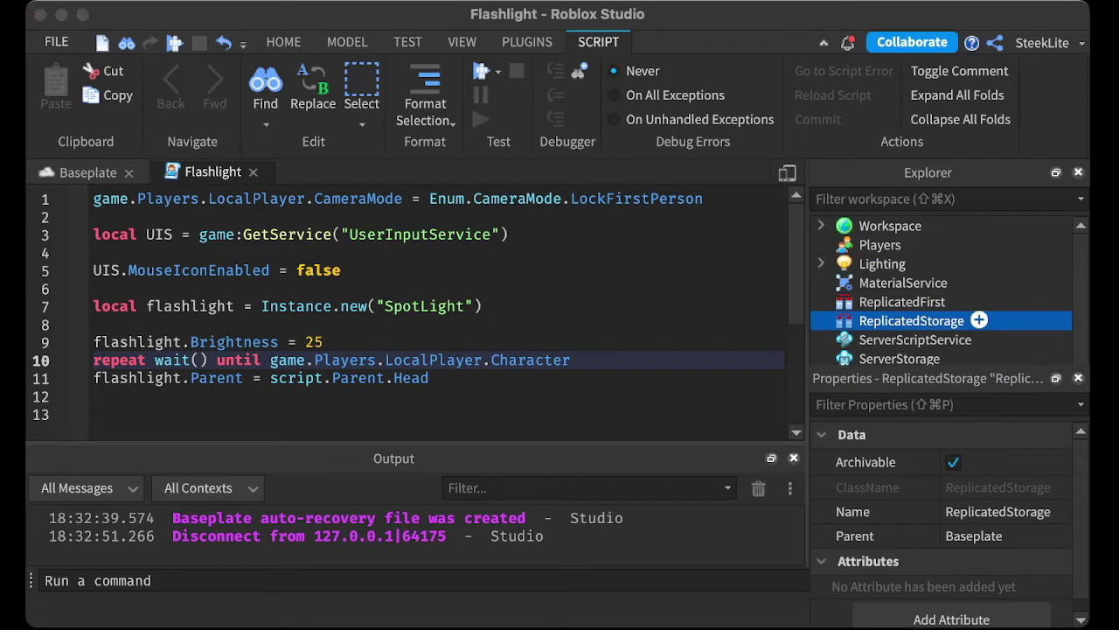
left_click(979, 320)
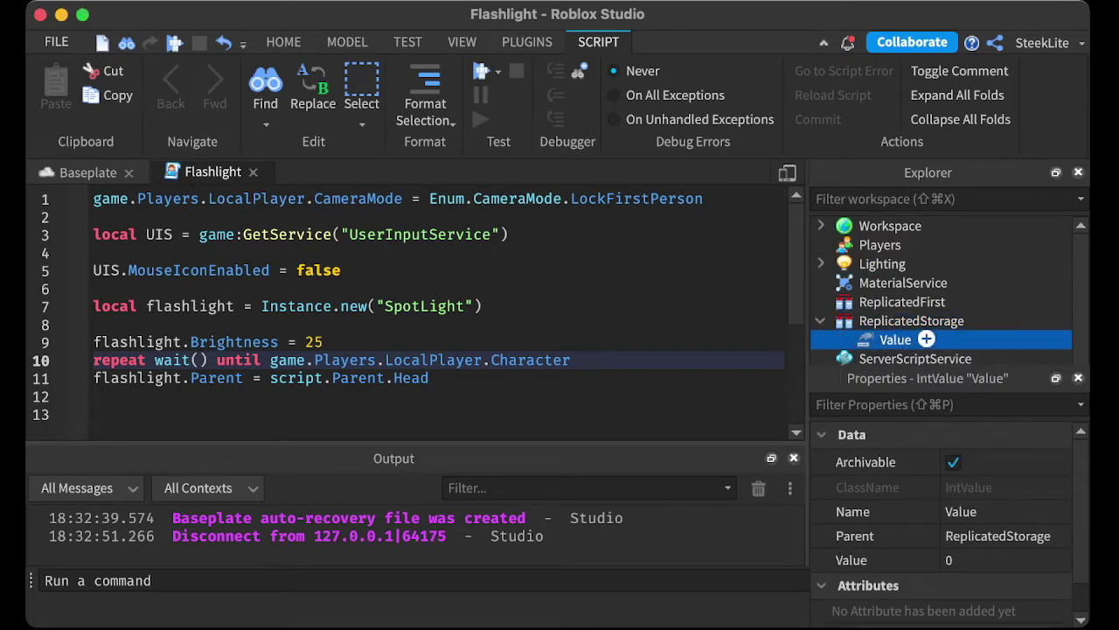
key("F2")
type("FlashlightBat")
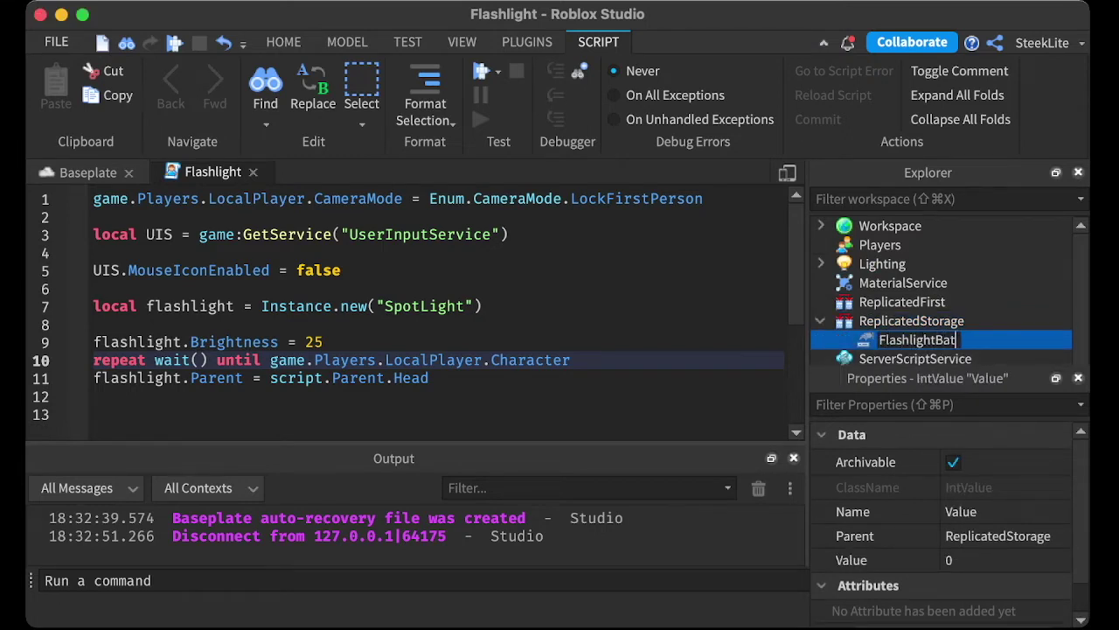
type("tery")
key("Return")
scroll(941, 288, "down", 1)
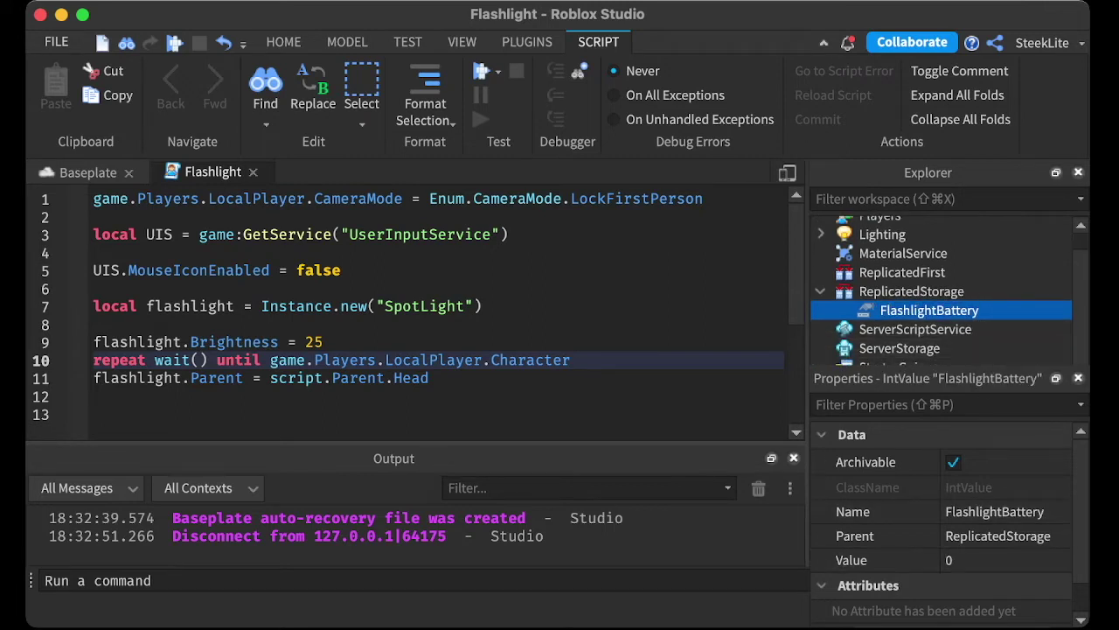
left_click(525, 378)
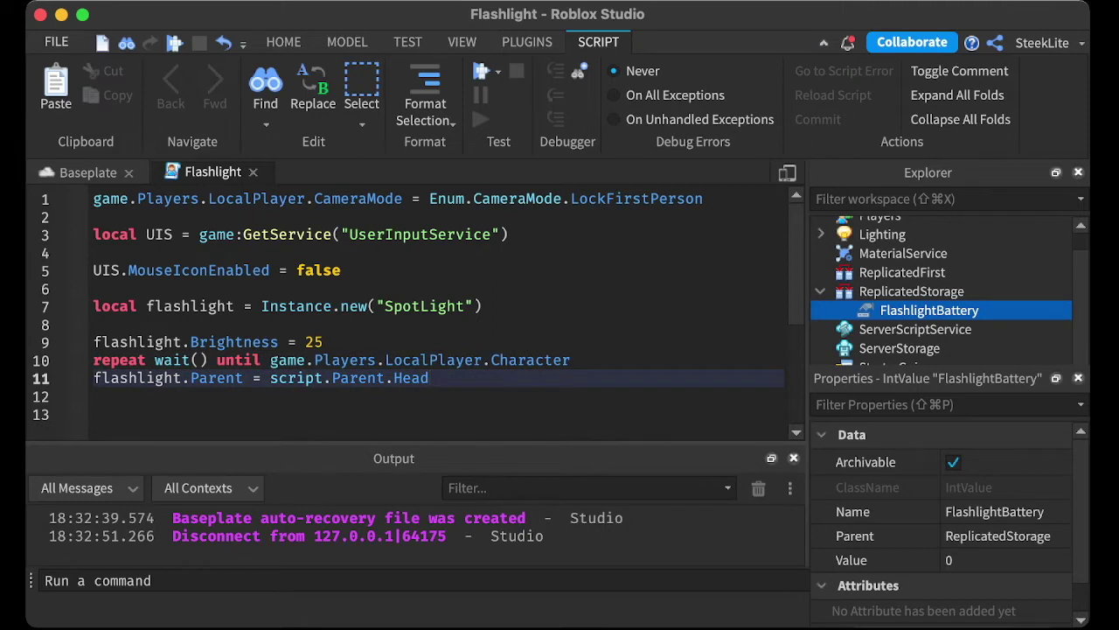
Step: Write drainBattery() with a while flashlight.Enabled loop subtracting 1 from FlashlightBattery.Value
key("Return")
key("Return")
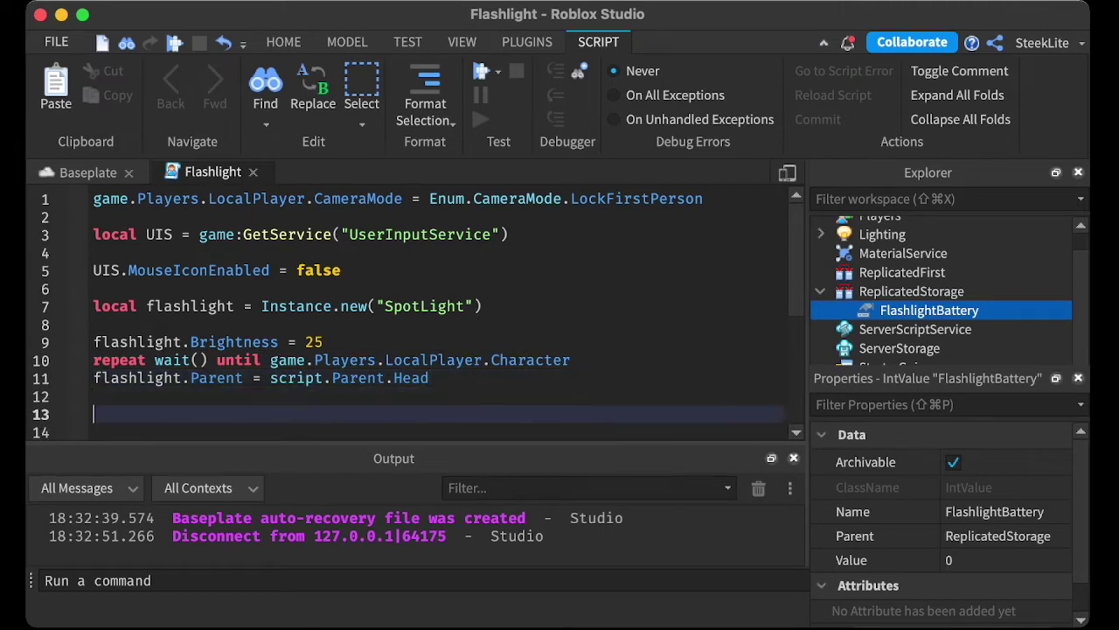
scroll(411, 315, "down", 4)
key("Down")
key("BackSpace")
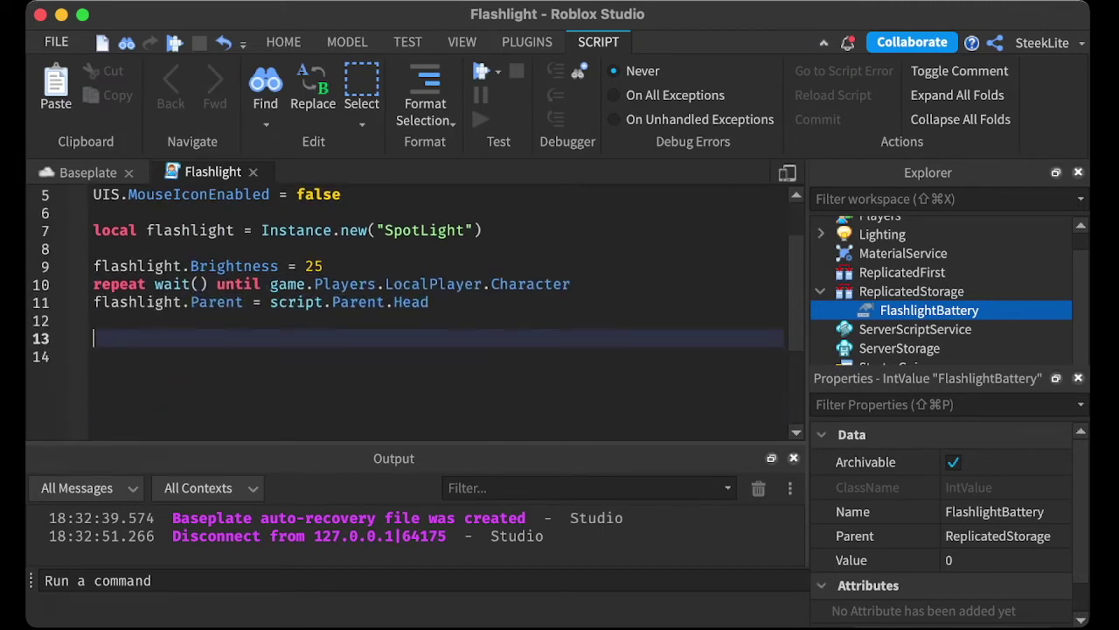
type("local functi")
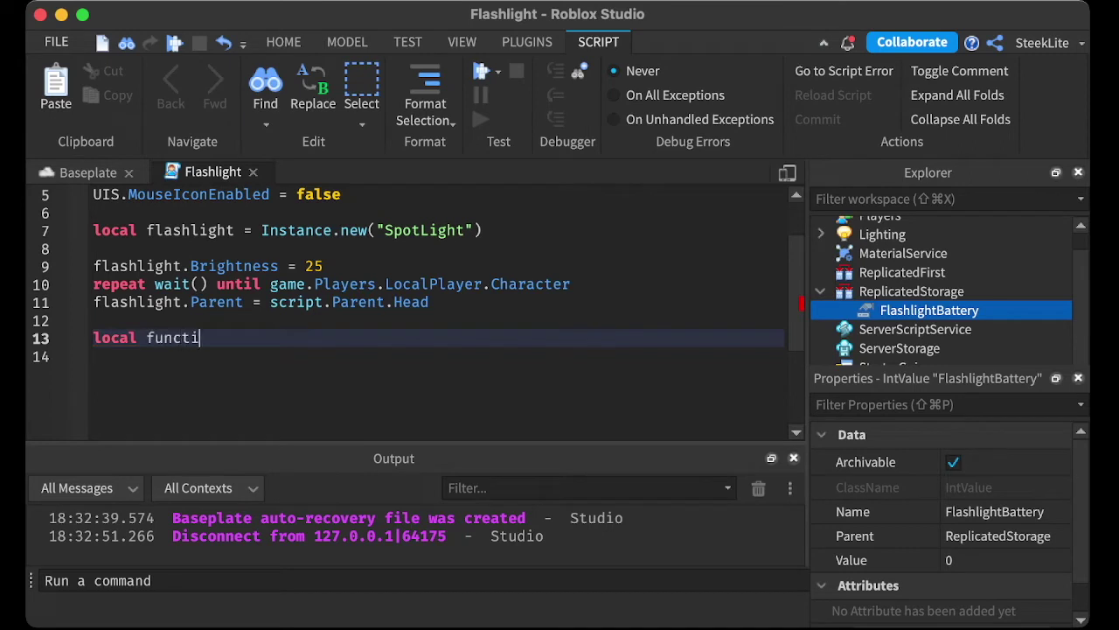
type("on drainBattery()")
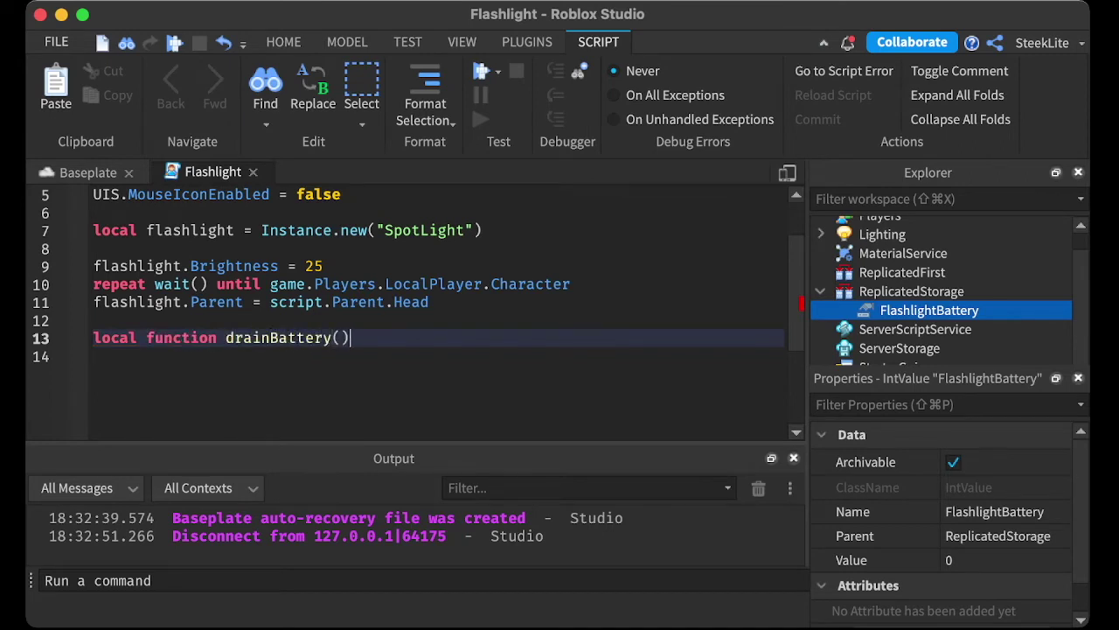
key("Return")
scroll(437, 315, "down", 1)
scroll(420, 306, "down", 3)
type("w")
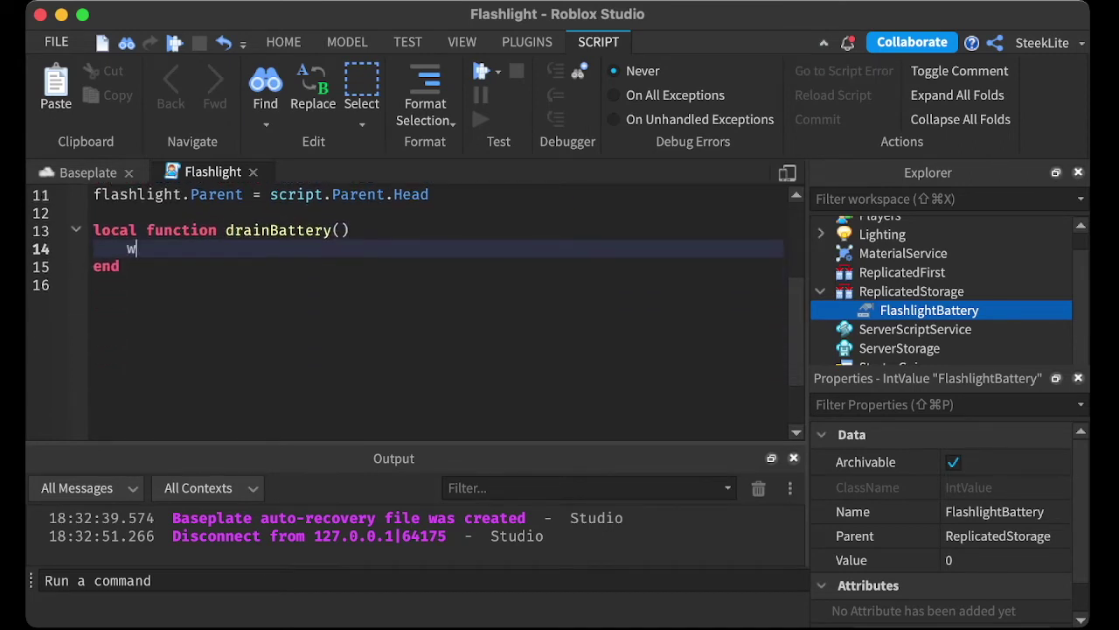
type("hile tru")
key("BackSpace")
key("BackSpace")
key("BackSpace")
type("flas")
type("hlight.EN")
key("Tab")
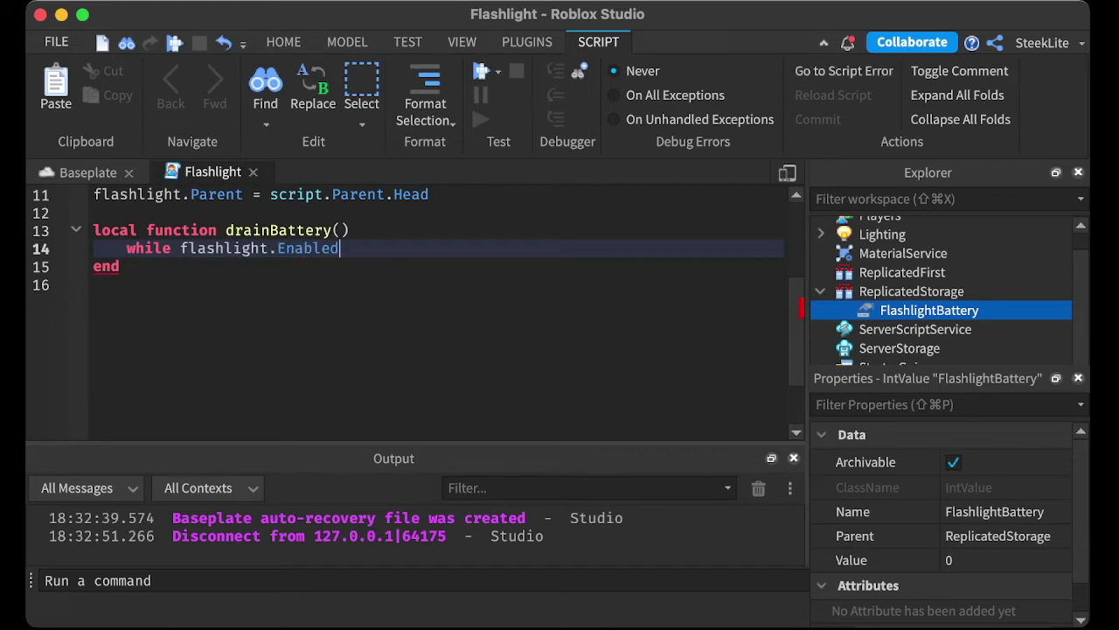
type(" do")
key("Return")
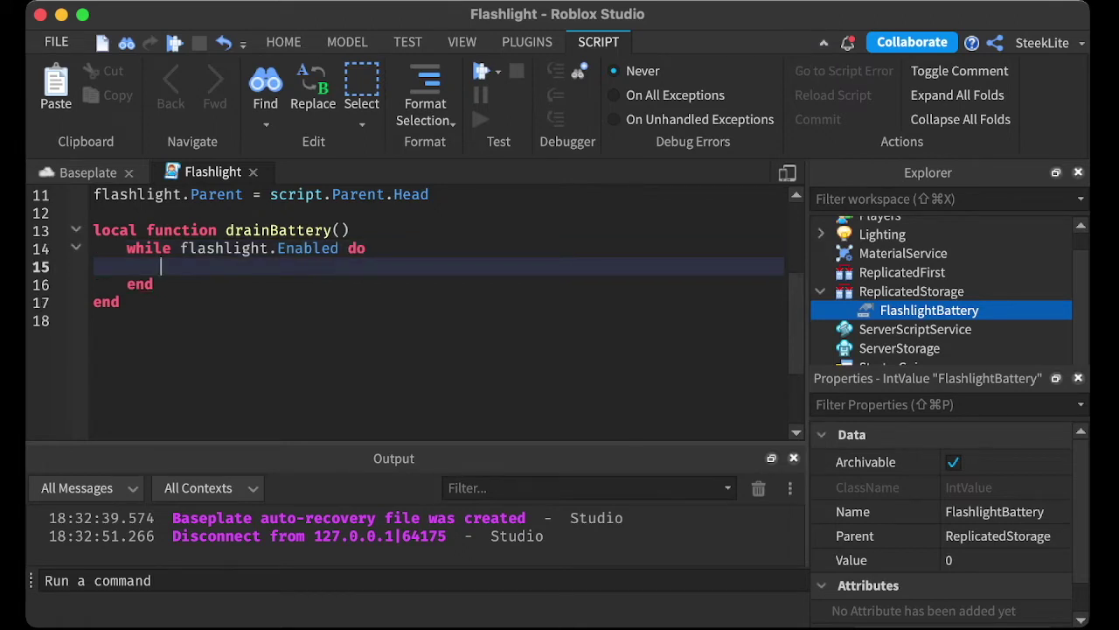
type("game.")
type("ReplicatedStorage.")
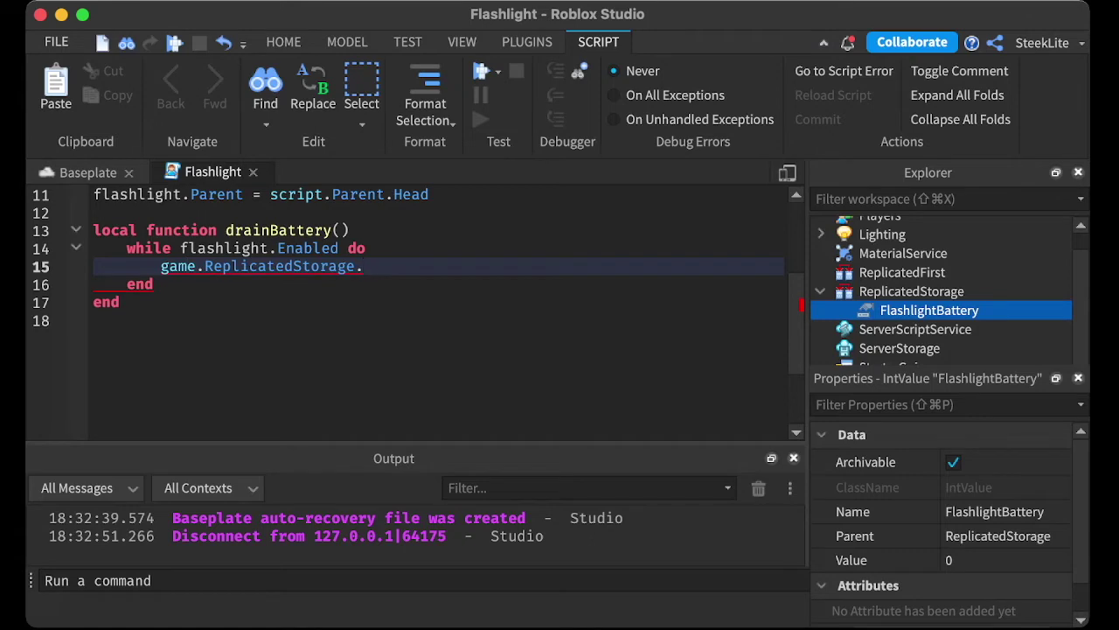
type("FlashlightBattery.Value")
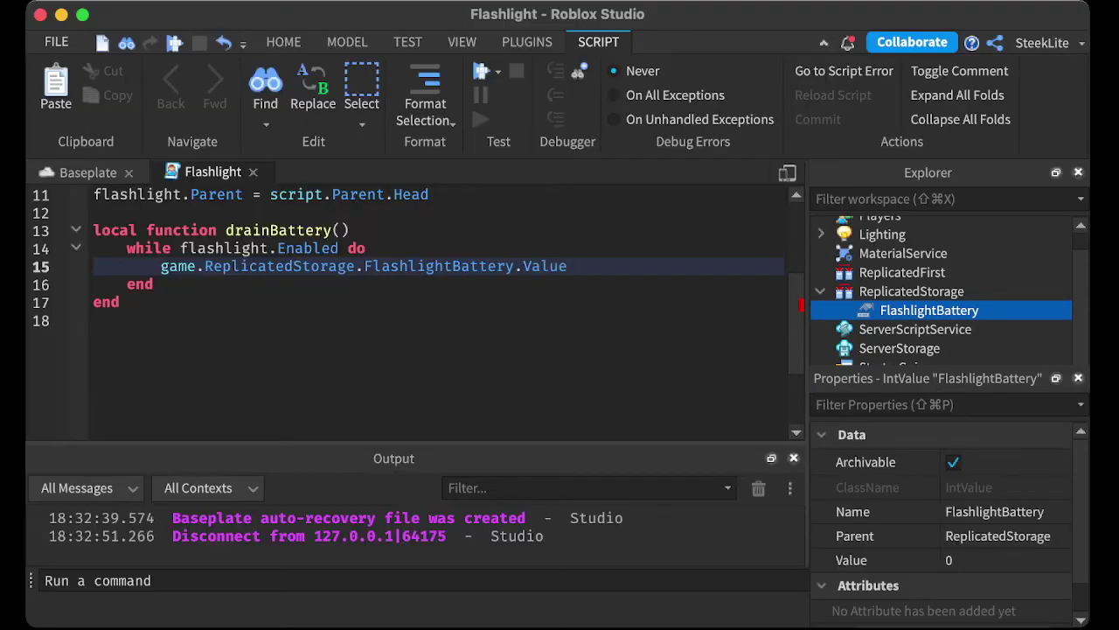
type(" -= 1")
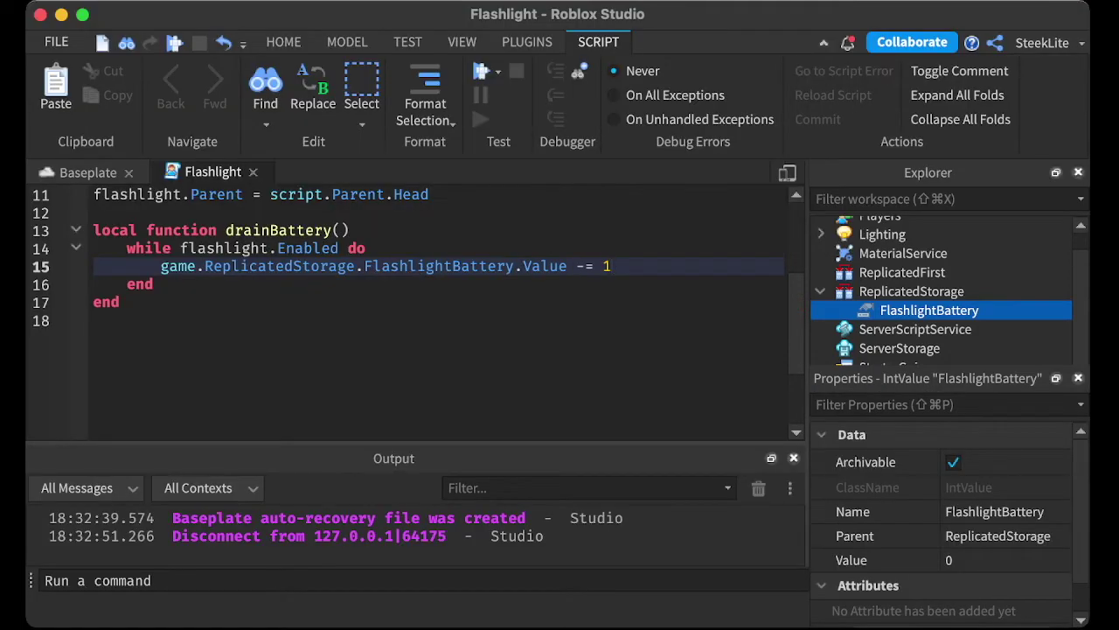
Step: Add wait(math.random(1, 5)) at the start of the loop
key("Up")
scroll(418, 280, "up", 1)
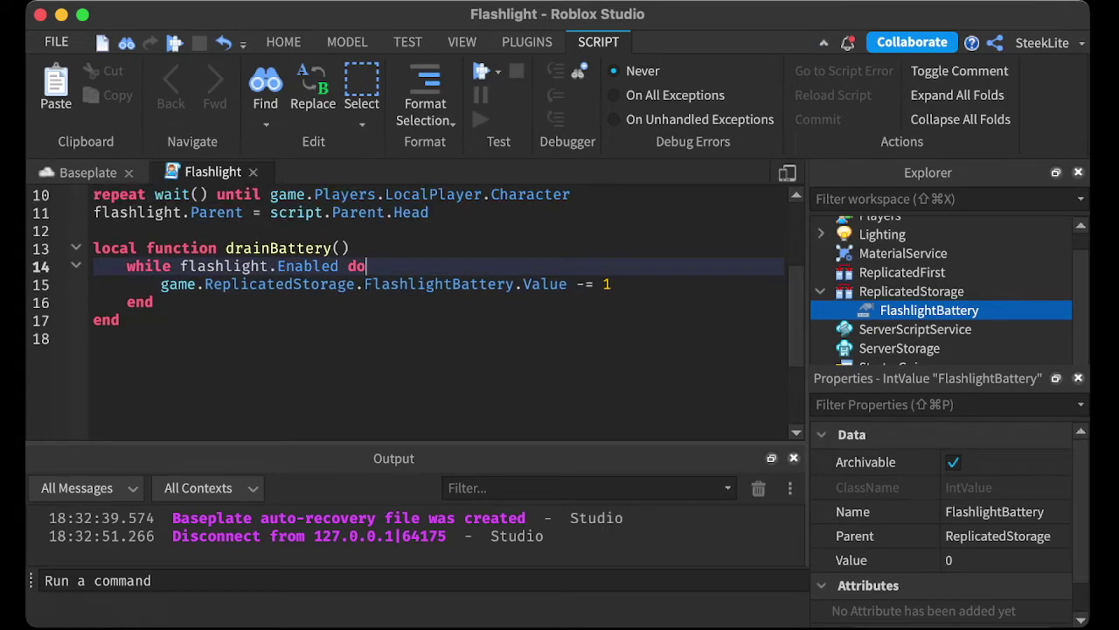
key("Return")
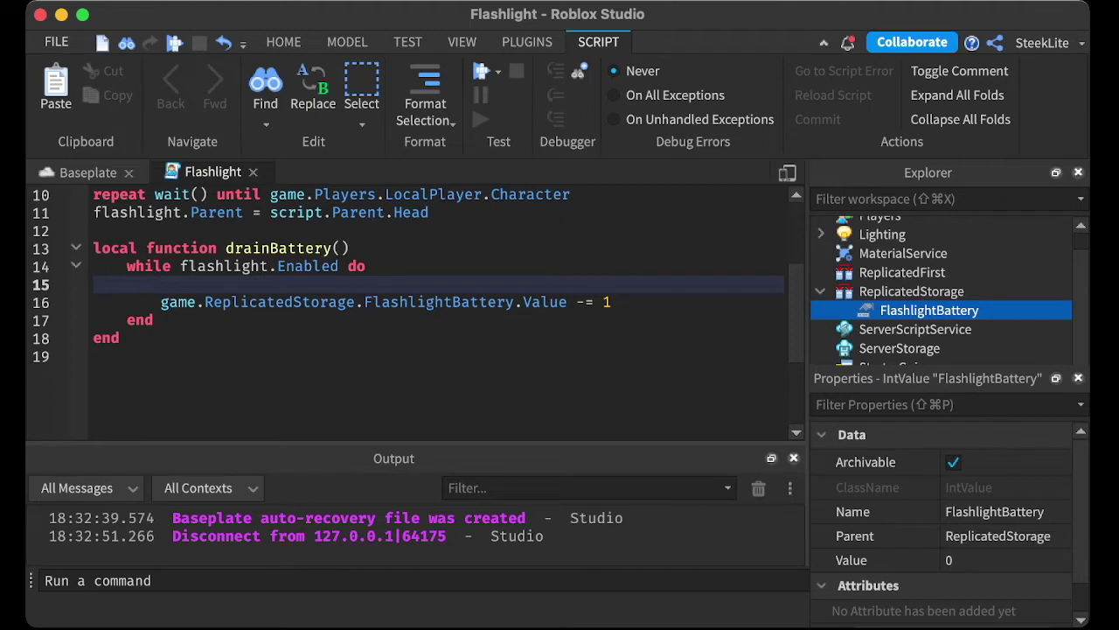
type("wait(5")
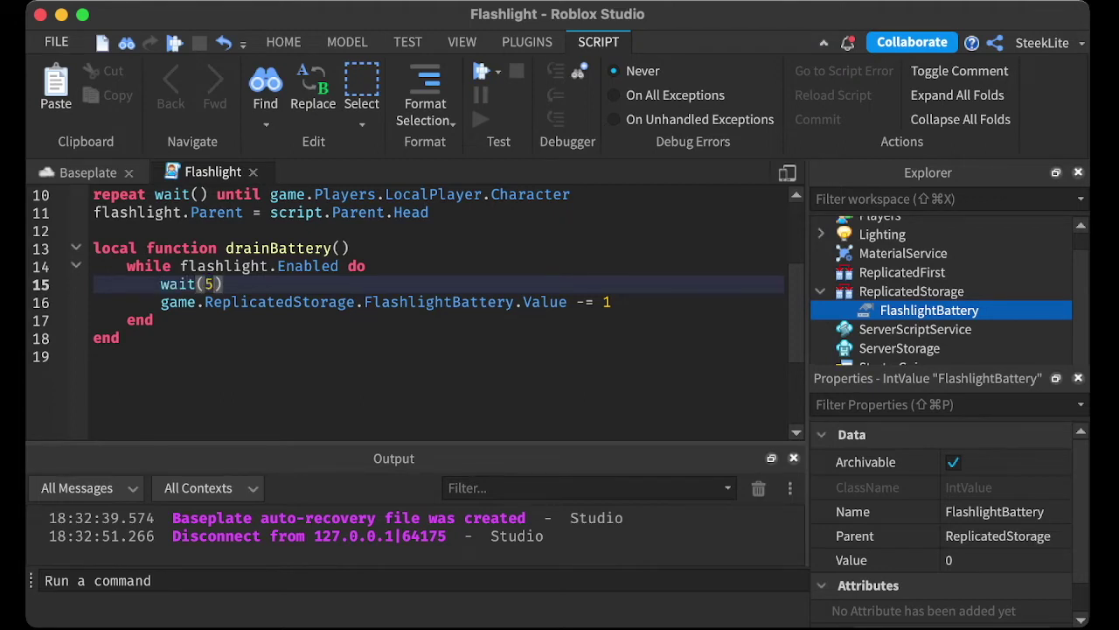
key("BackSpace")
type("math.ra")
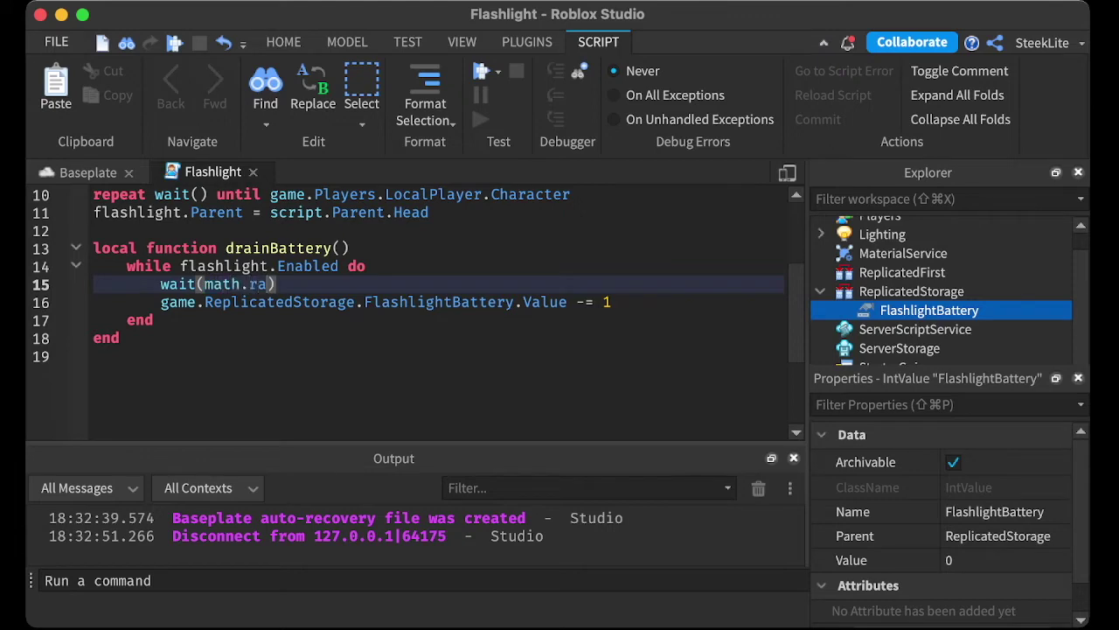
type("ndom(1, 5))")
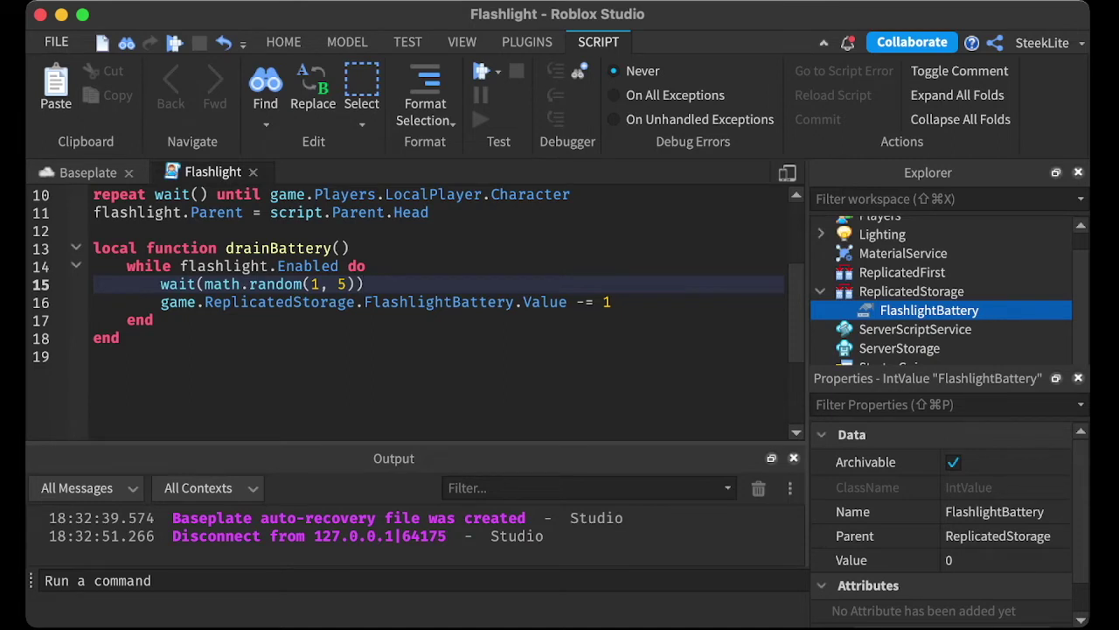
key("Return")
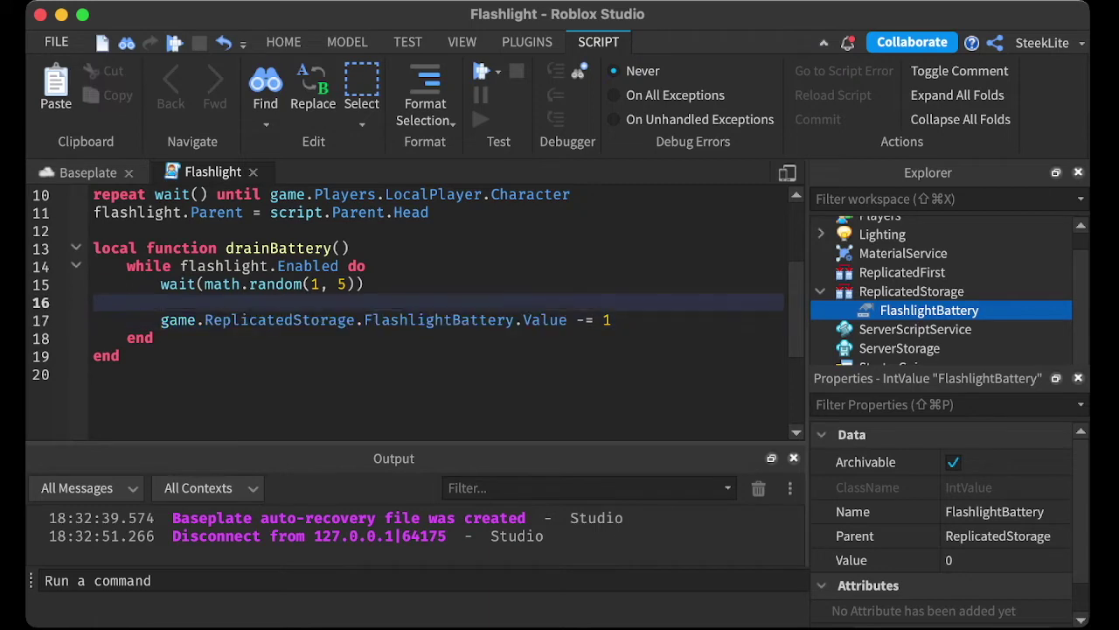
Step: Wrap the battery decrement in 'if game.ReplicatedStorage.FlashlightBattery.Value > 0 then'
key("Return")
type("if game.ReplicatedStorage.FlashlightBattery.Value")
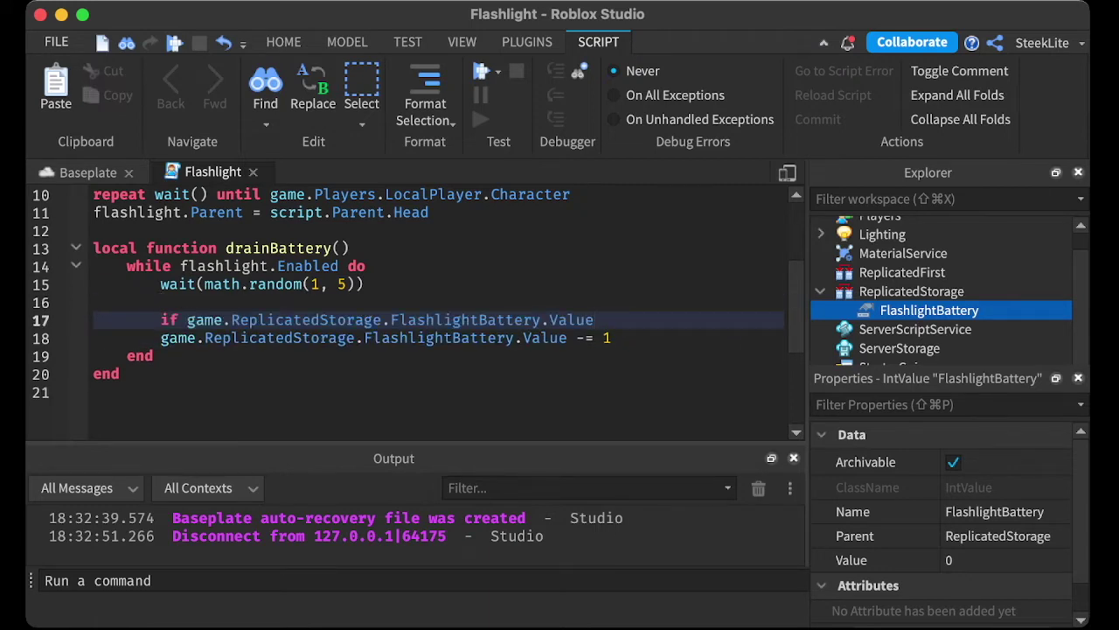
type(" > 0 th")
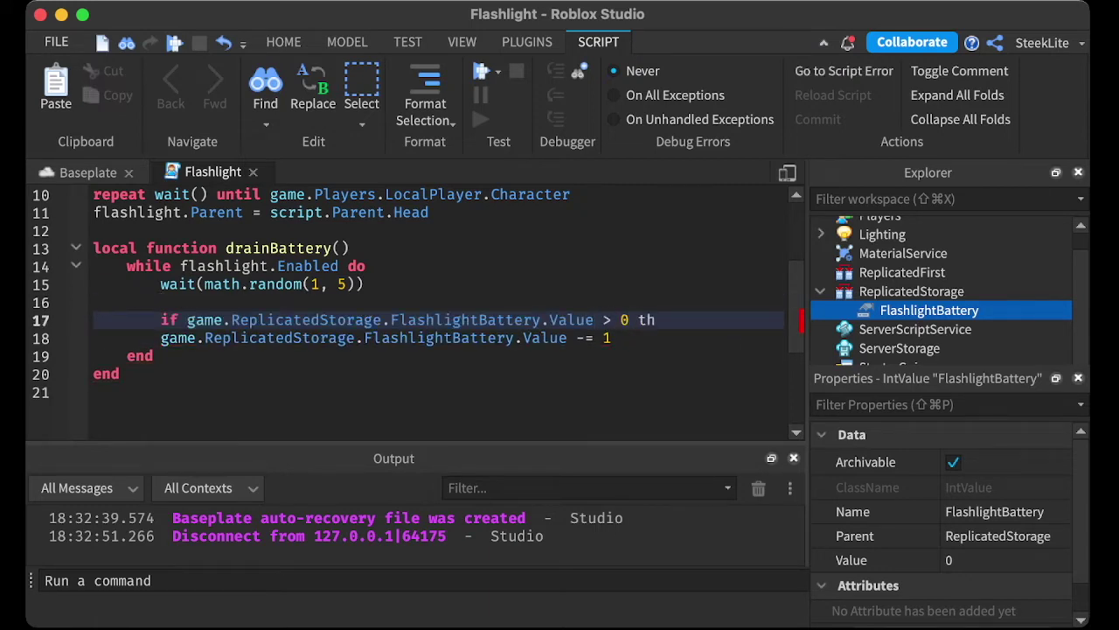
type("en")
key("Return")
key("Down")
key("Down")
key("Home")
key("shift+End")
key("super+x")
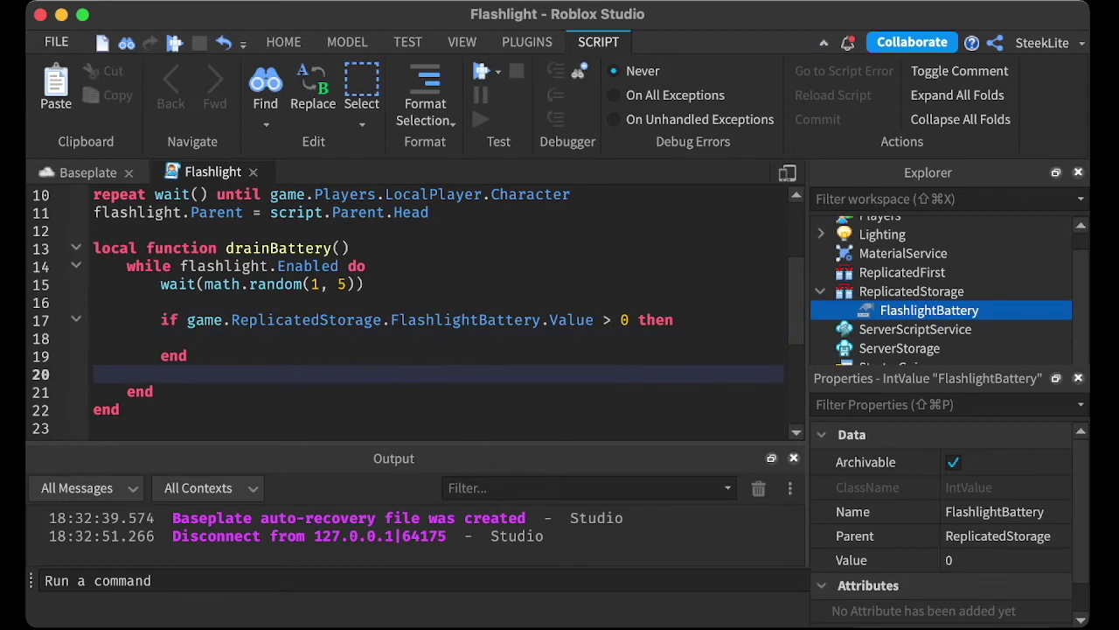
key("Up")
key("Up")
key("super+v")
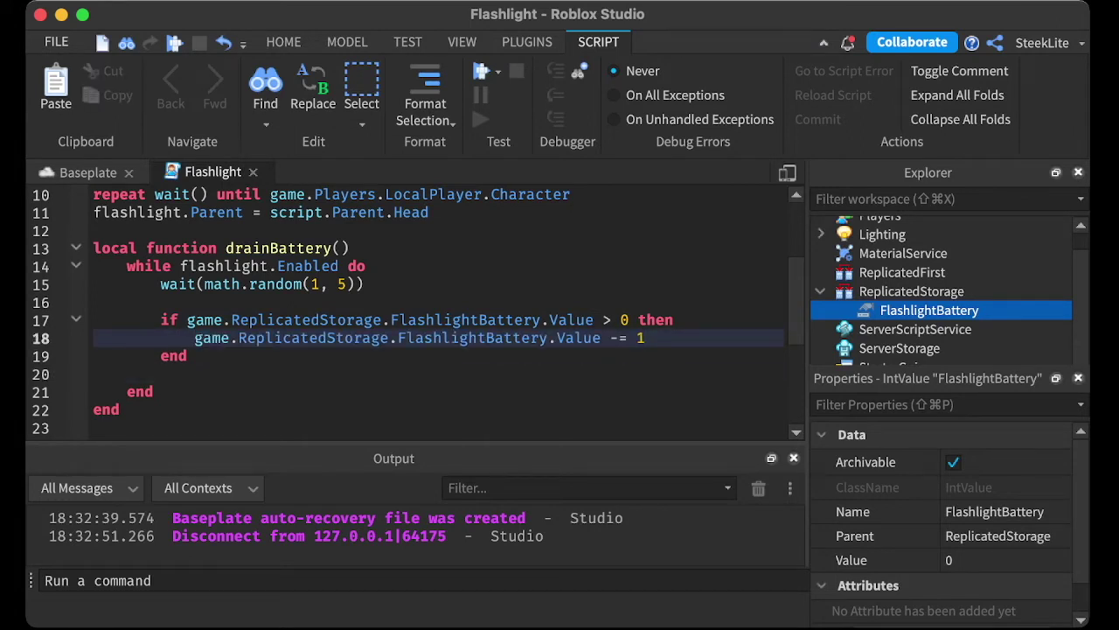
Step: Add an else branch setting flashlight.Enabled = false, and delete the stray blank line
key("Return")
type("else")
key("Return")
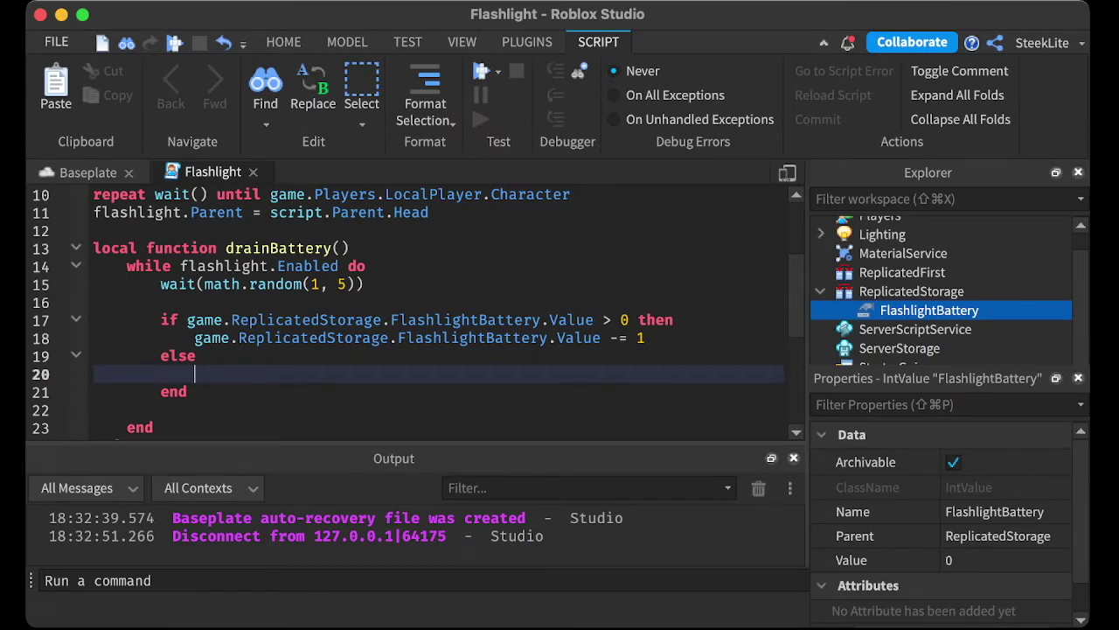
type("flashlight.")
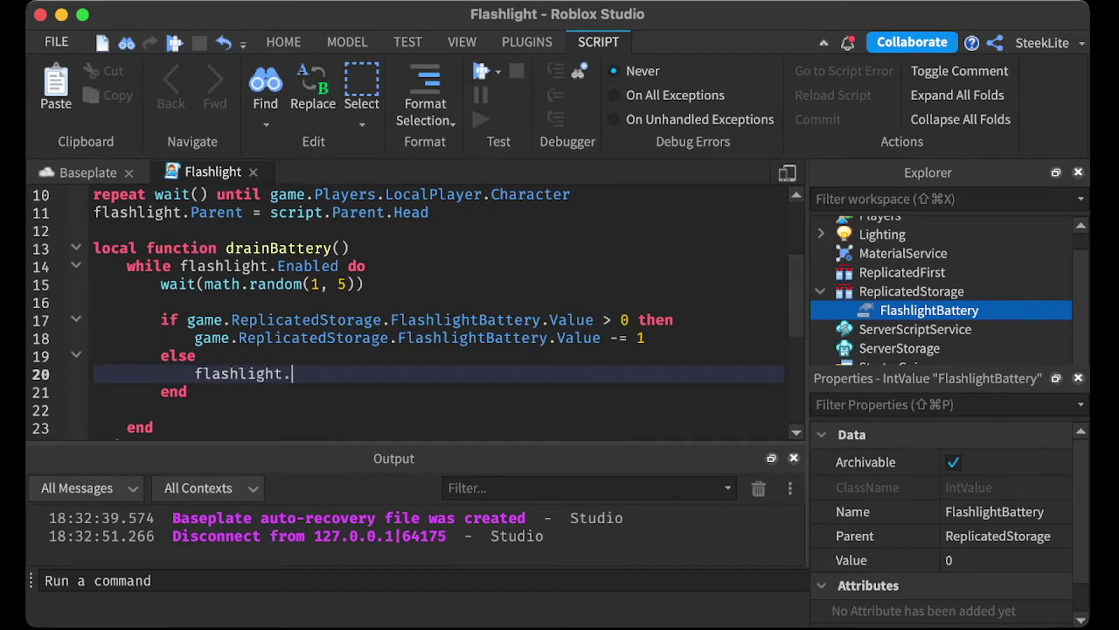
type("Enabled = false")
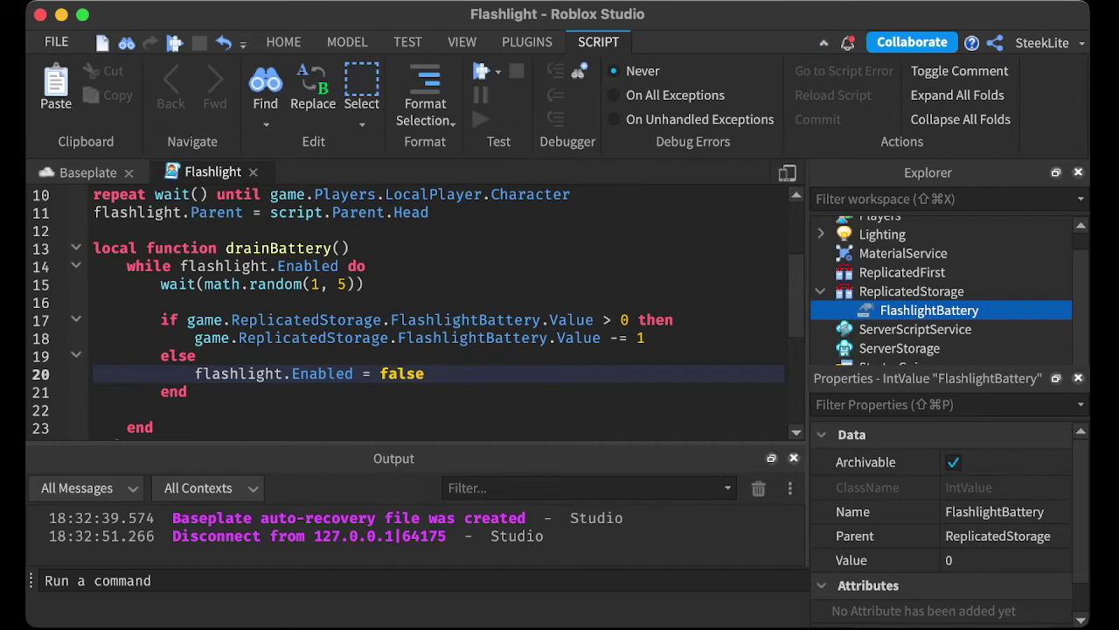
scroll(438, 315, "down", 1)
key("Down")
key("Down")
key("Down")
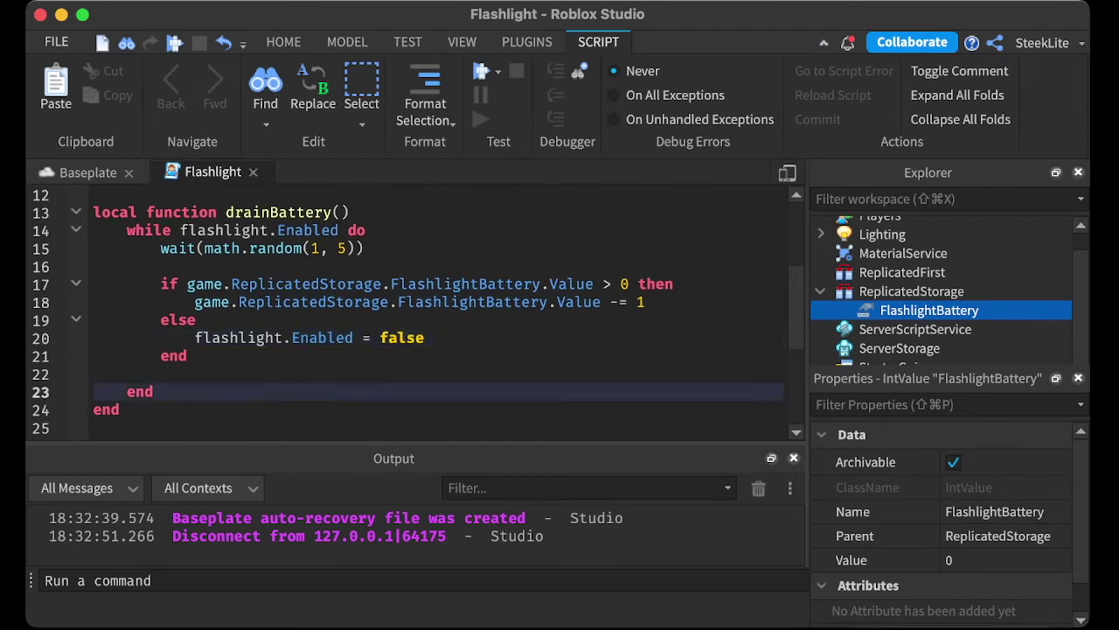
key("Up")
key("BackSpace")
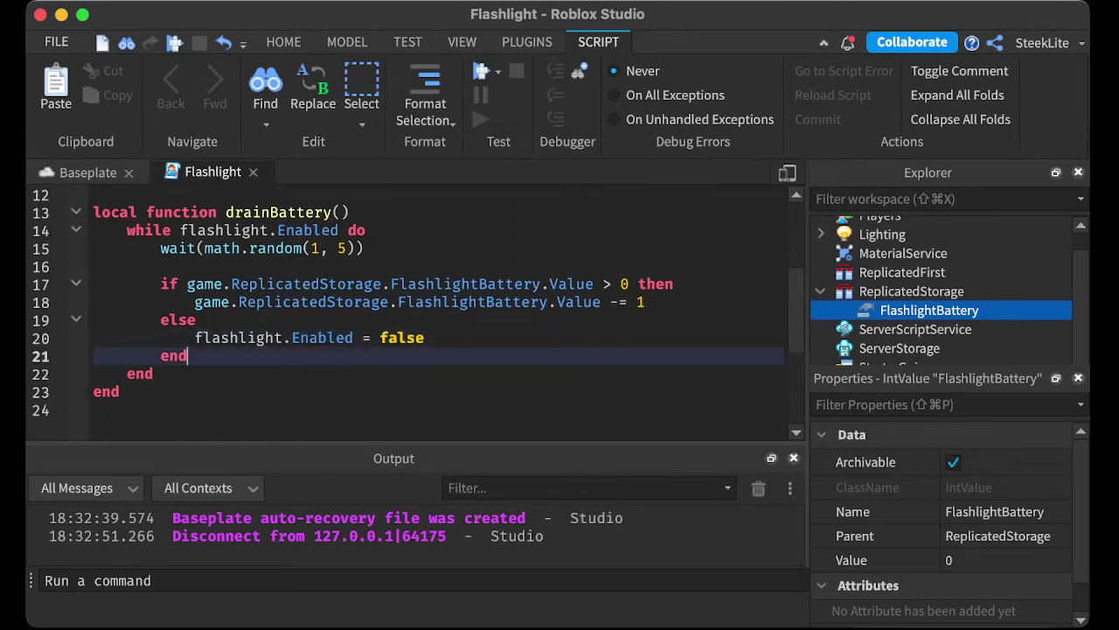
key("Down")
key("Down")
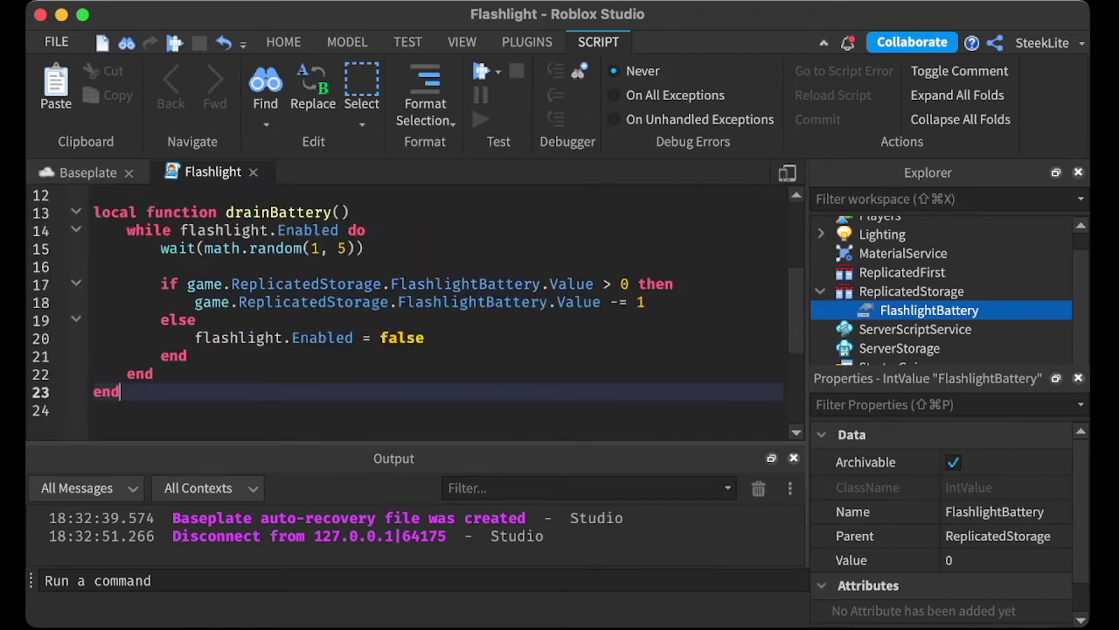
scroll(411, 315, "up", 2)
Step: Add 'coroutine.wrap(drainBattery)()' right after the drainBattery function
scroll(411, 314, "up", 2)
scroll(411, 315, "up", 2)
scroll(411, 315, "down", 1)
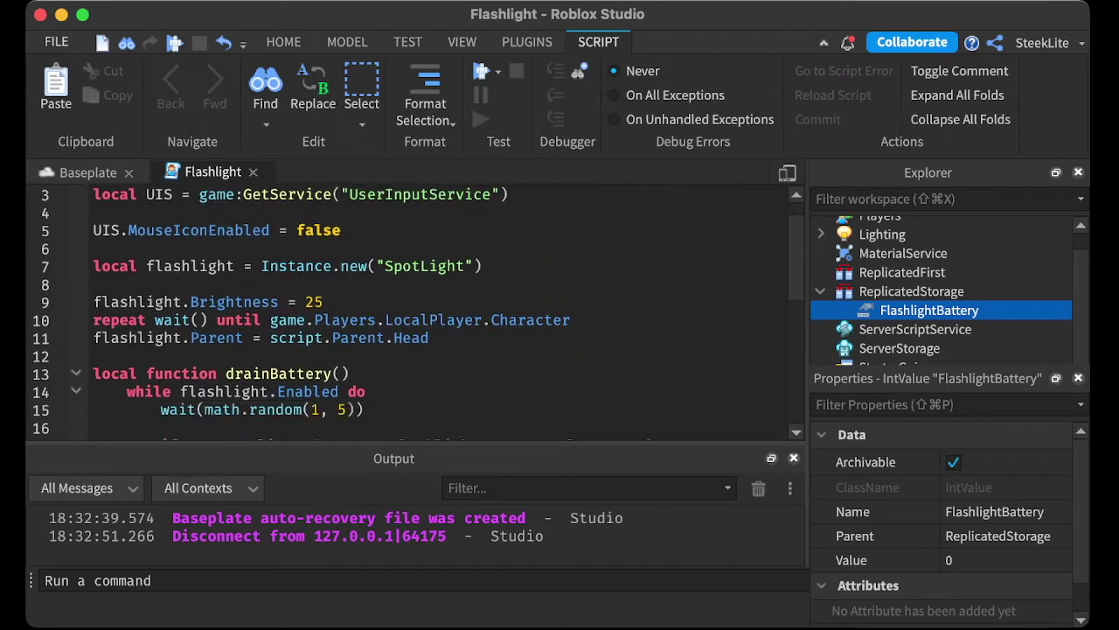
scroll(411, 315, "down", 4)
scroll(418, 314, "up", 1)
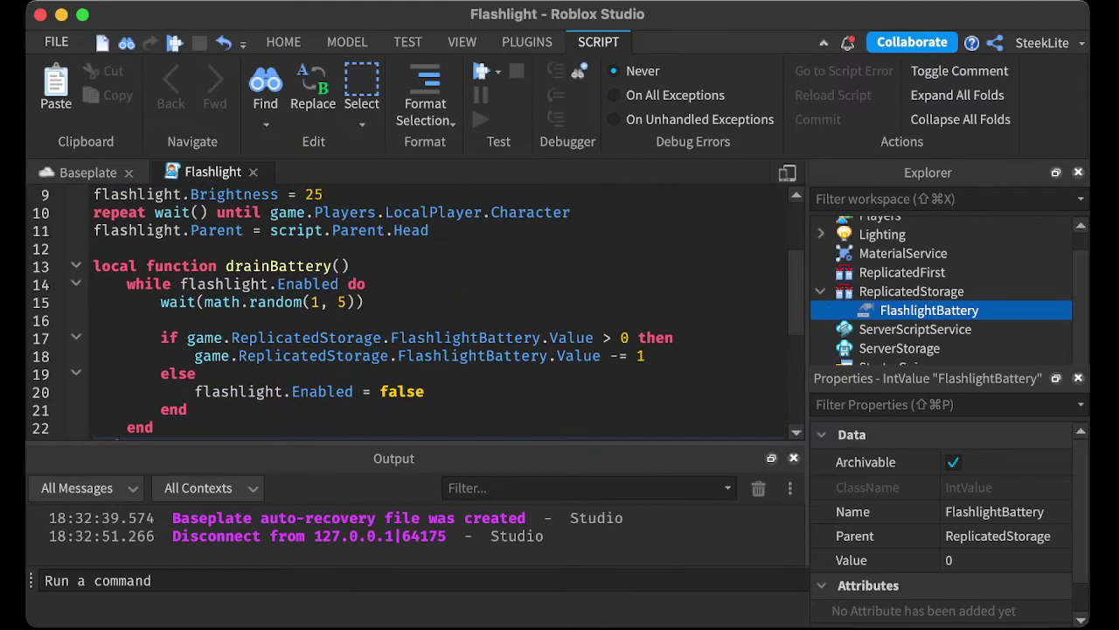
scroll(418, 314, "down", 1)
scroll(418, 314, "down", 1)
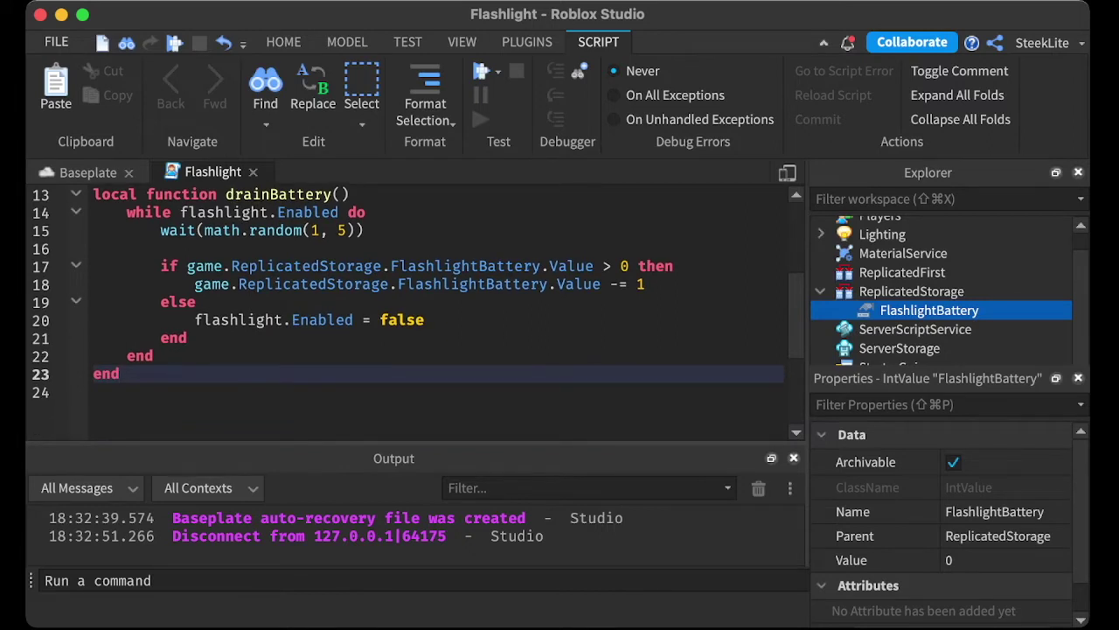
key("Return")
key("Return")
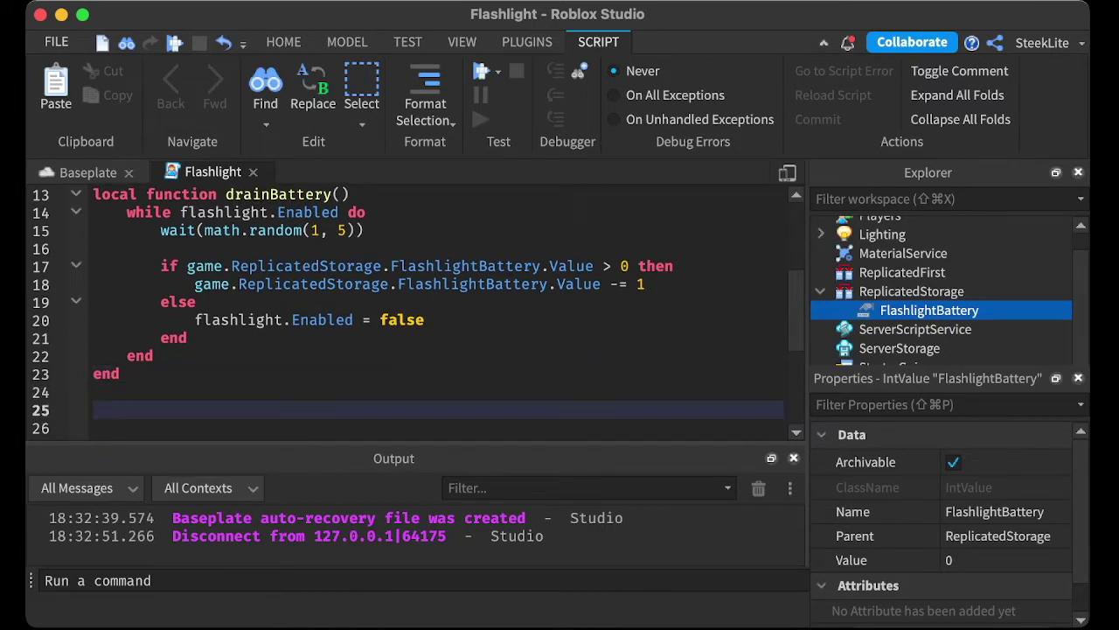
scroll(418, 314, "down", 1)
scroll(418, 314, "down", 1)
type("co")
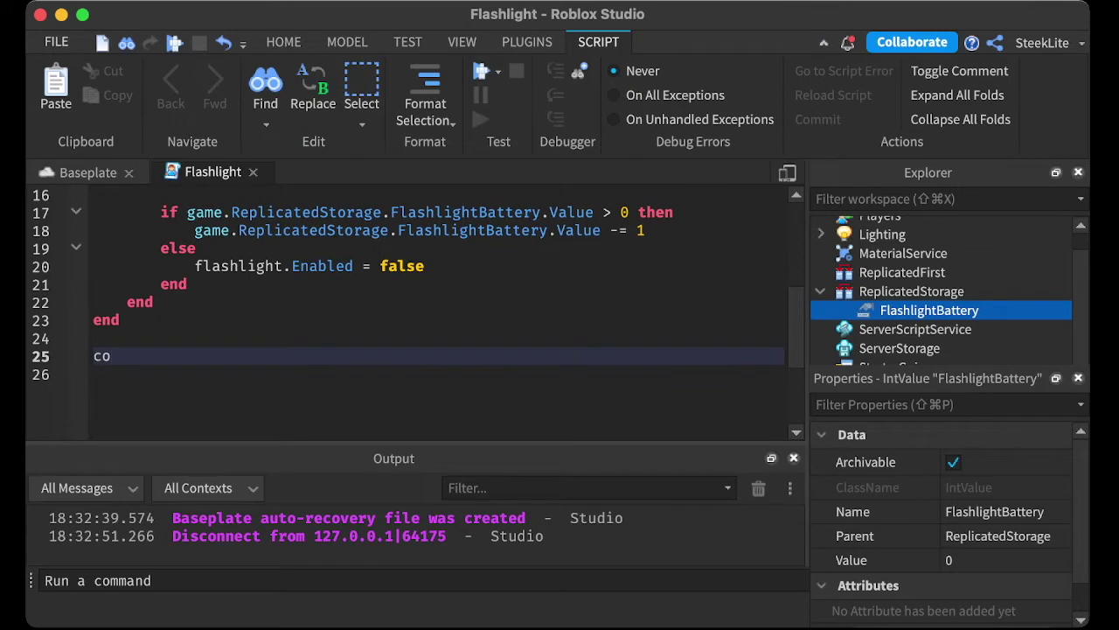
type("ntinue.v")
key("BackSpace")
key("BackSpace")
key("BackSpace")
key("BackSpace")
key("BackSpace")
key("BackSpace")
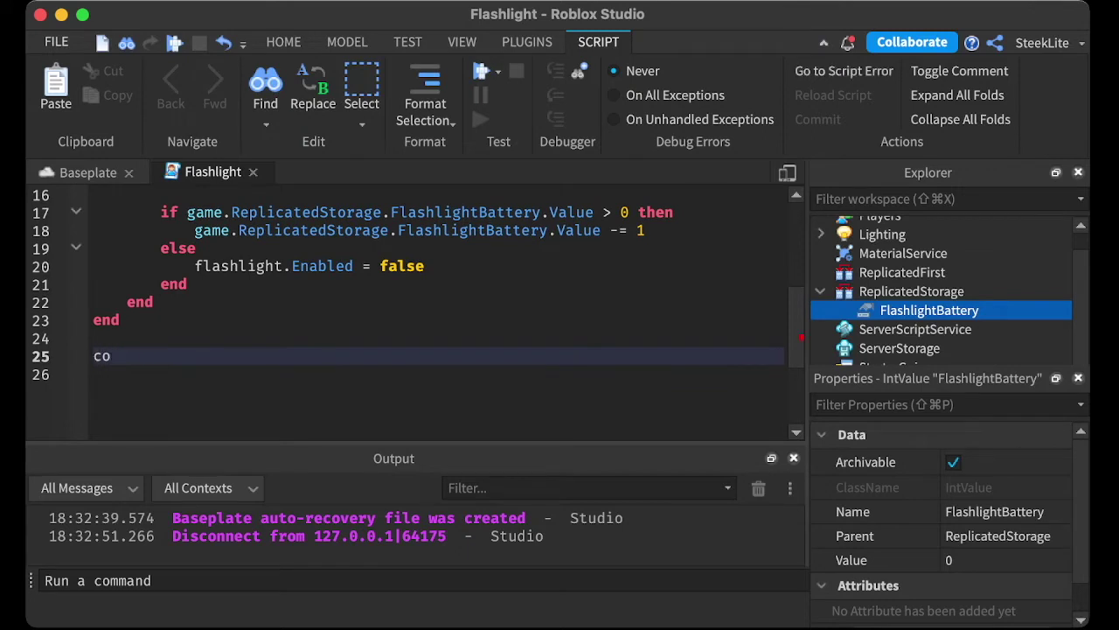
type("routine.wrap()")
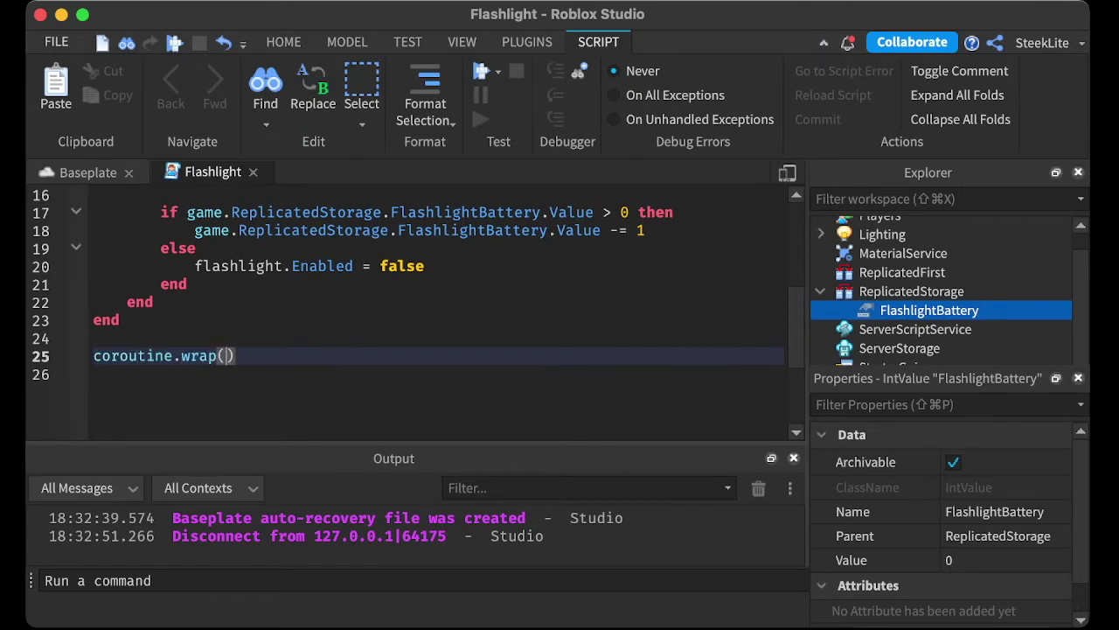
type("drainBattery")
key("Right")
type("()")
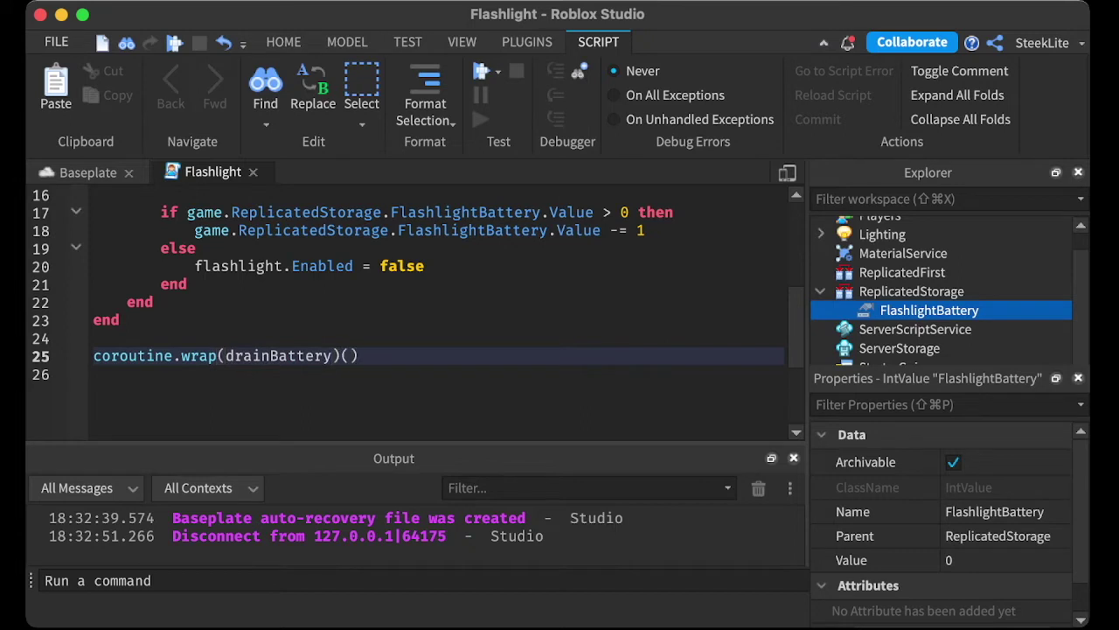
Step: Add blank lines below the coroutine call and scroll through the script to review it
scroll(411, 314, "up", 2)
scroll(411, 315, "down", 2)
scroll(411, 315, "up", 1)
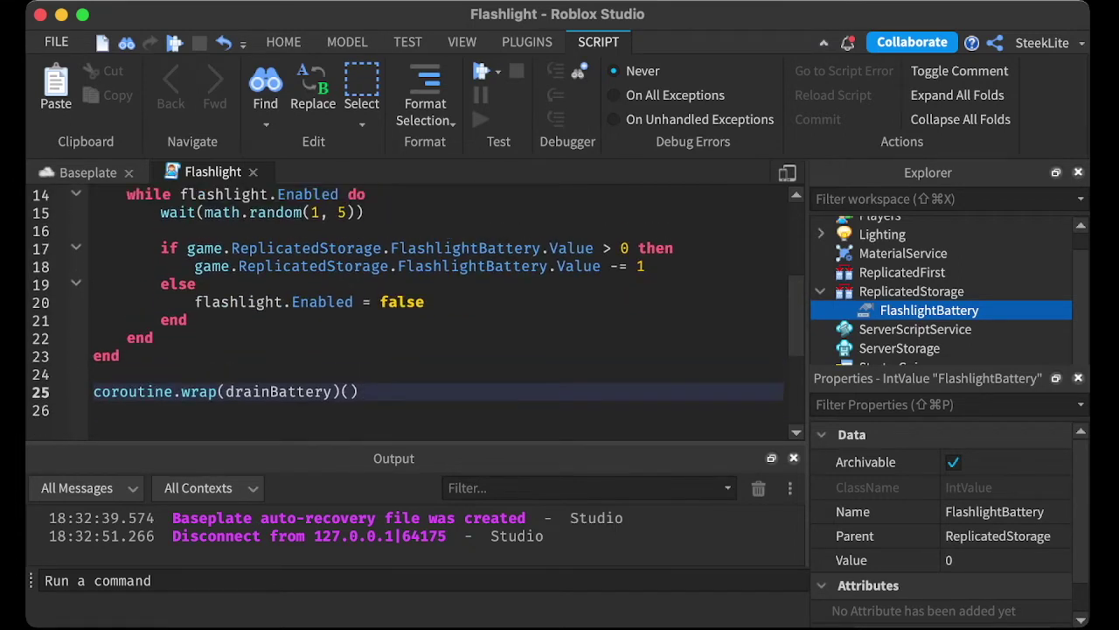
scroll(411, 315, "up", 1)
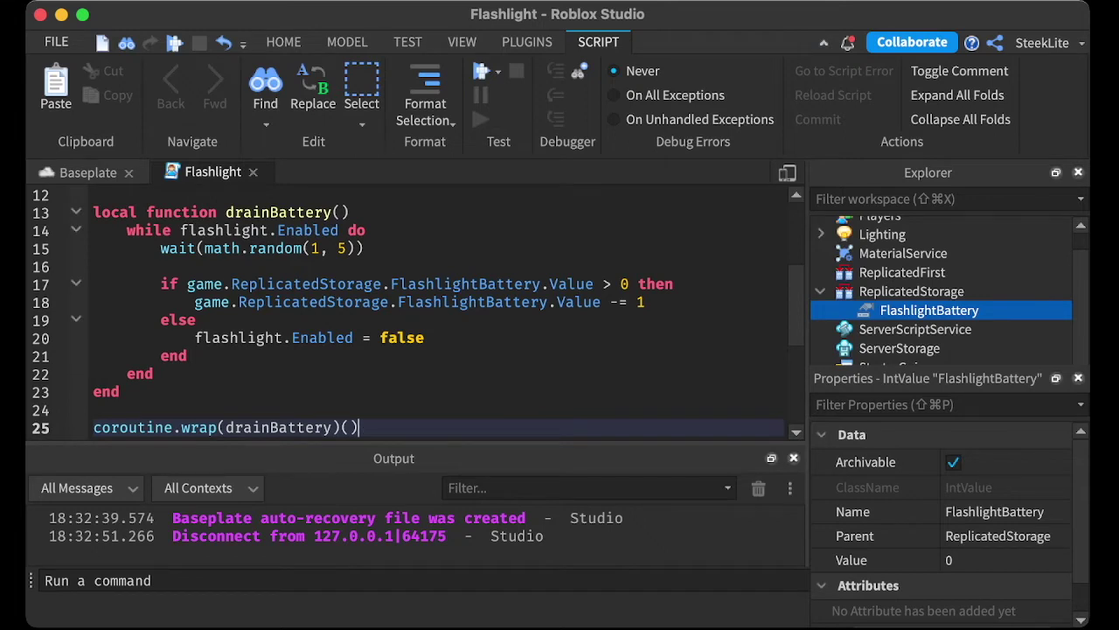
key("Return")
key("Return")
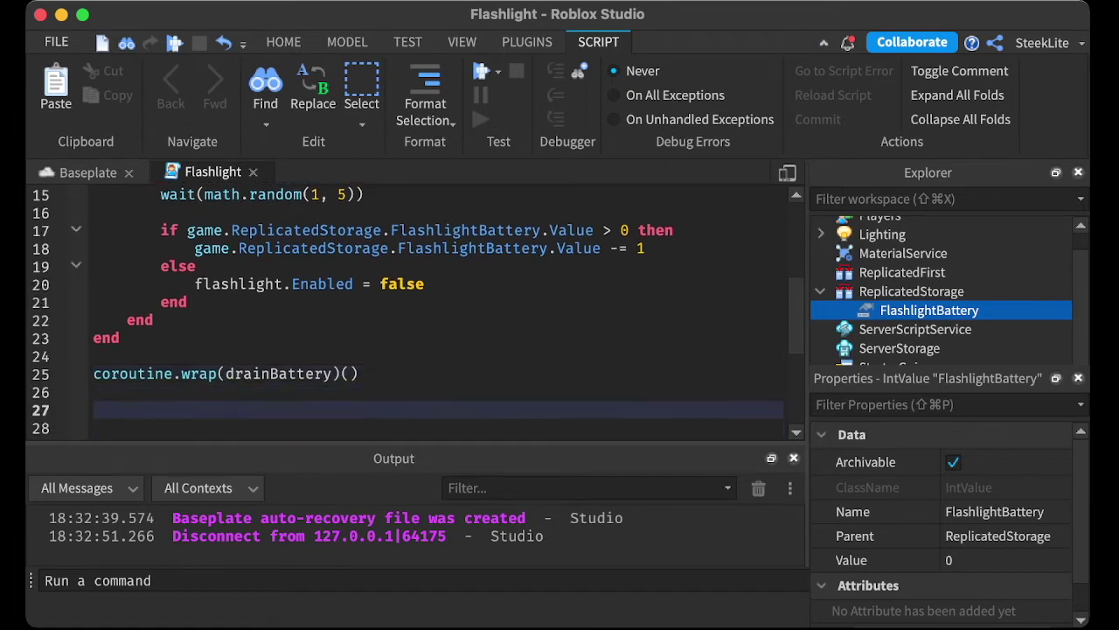
scroll(411, 315, "down", 1)
scroll(411, 314, "up", 3)
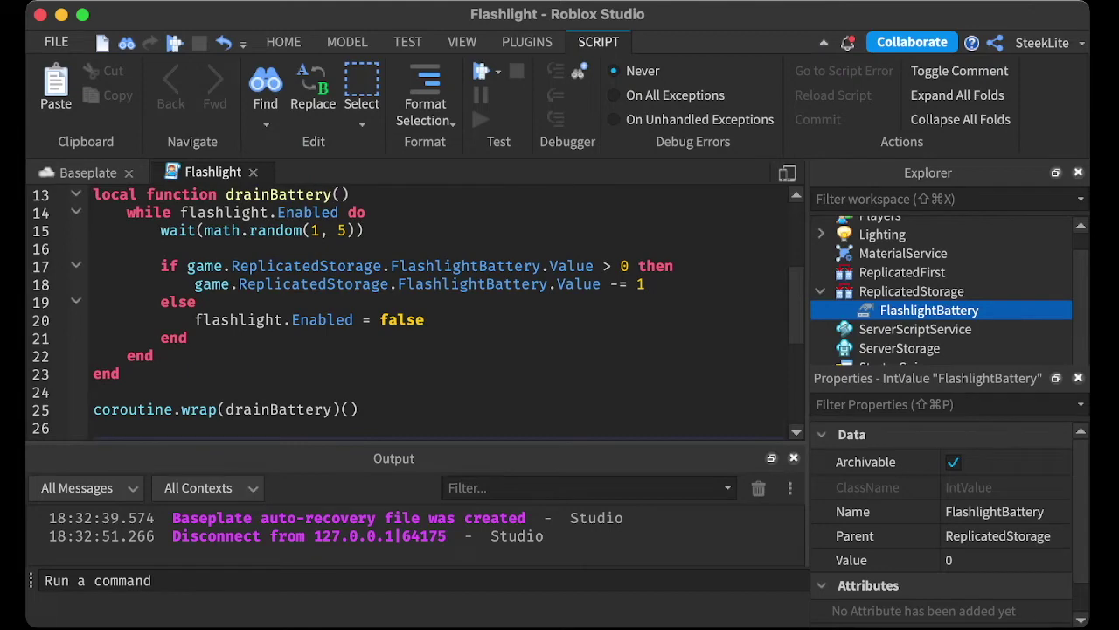
scroll(411, 314, "down", 1)
scroll(411, 314, "down", 3)
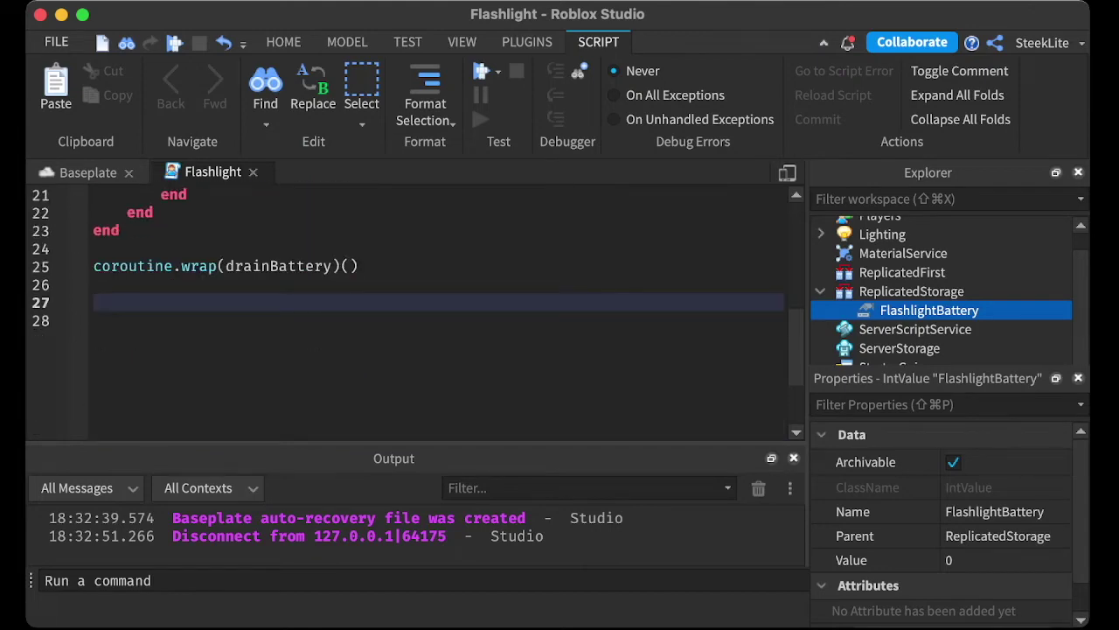
scroll(411, 314, "up", 5)
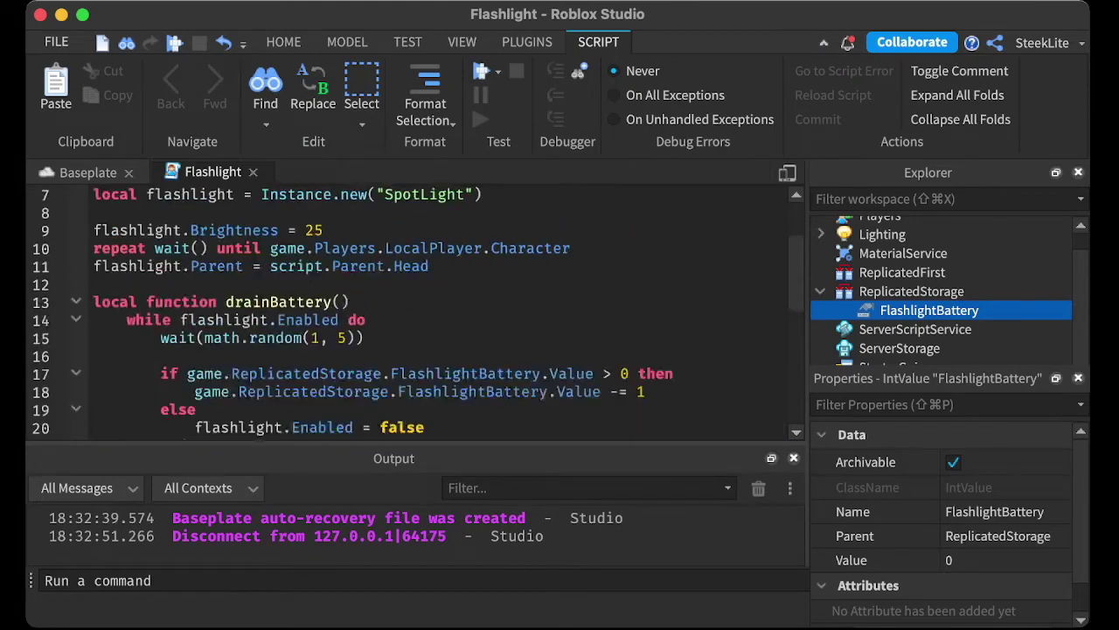
scroll(411, 314, "up", 1)
scroll(411, 315, "down", 1)
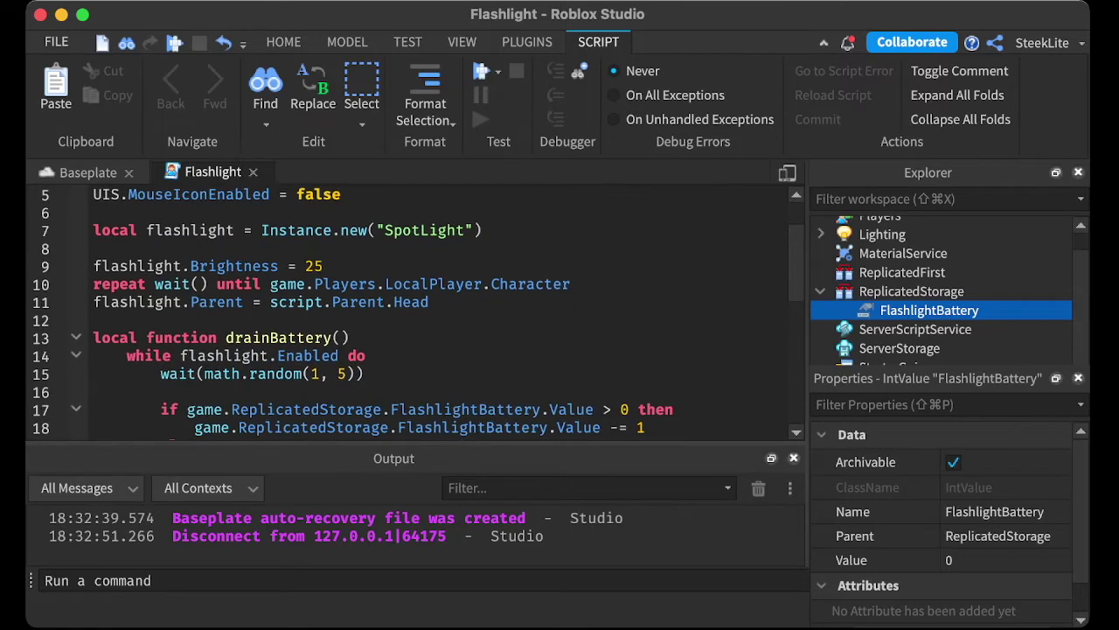
scroll(411, 315, "up", 1)
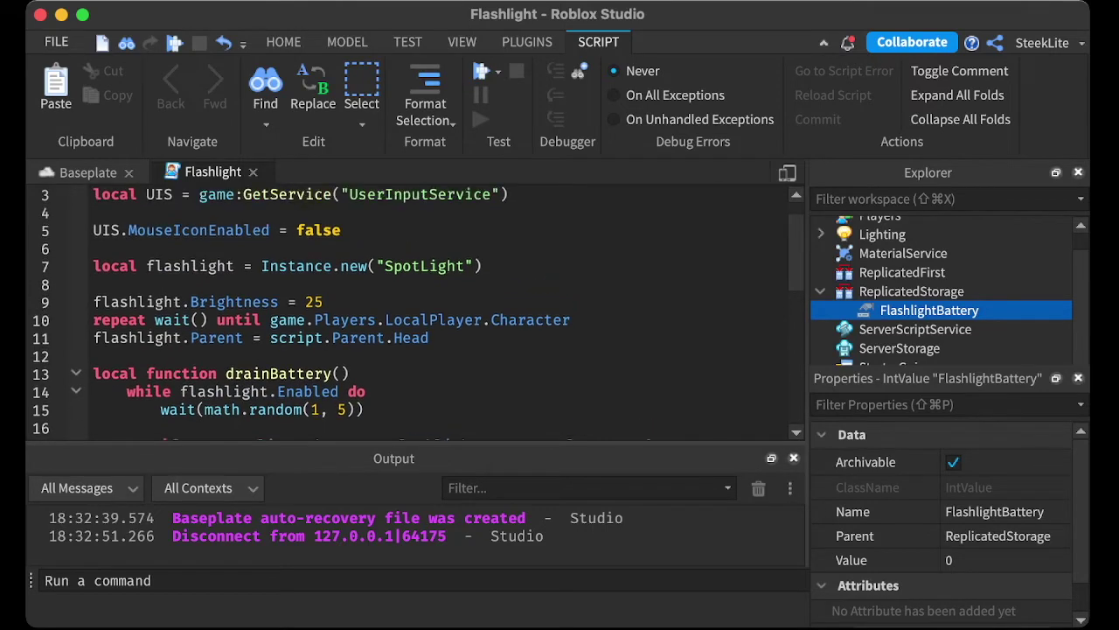
scroll(411, 315, "up", 1)
scroll(411, 315, "down", 3)
scroll(411, 315, "down", 2)
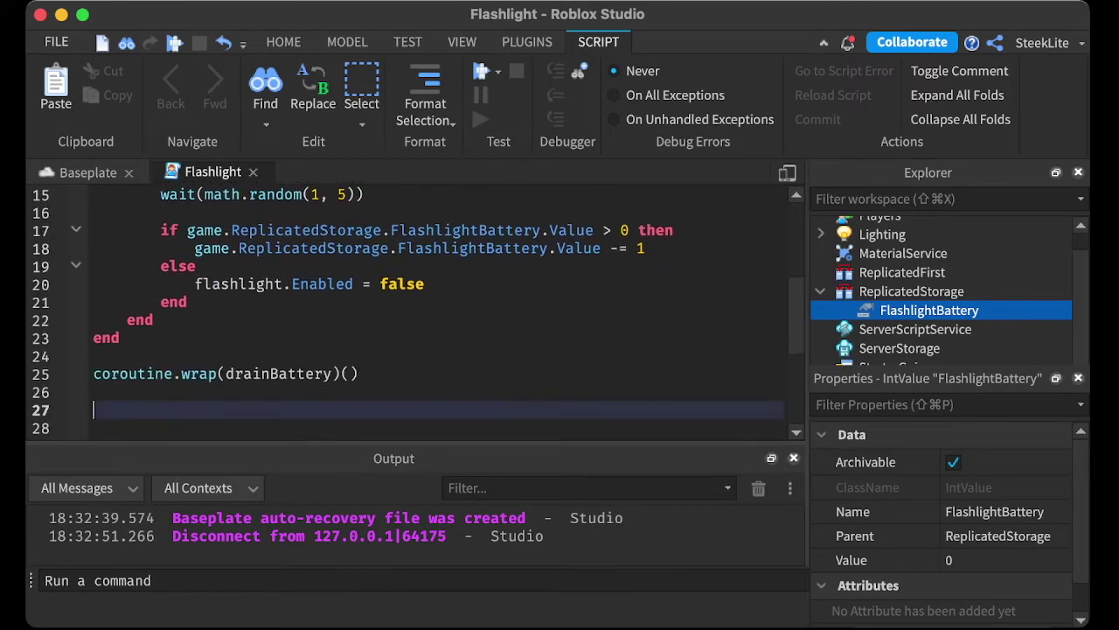
Step: Connect UIS.InputBegan to function(input, gameProcessed) with 'if gameProcessed then return end' first
type("loc")
key("BackSpace")
key("BackSpace")
key("BackSpace")
type("UIS.InputBegan")
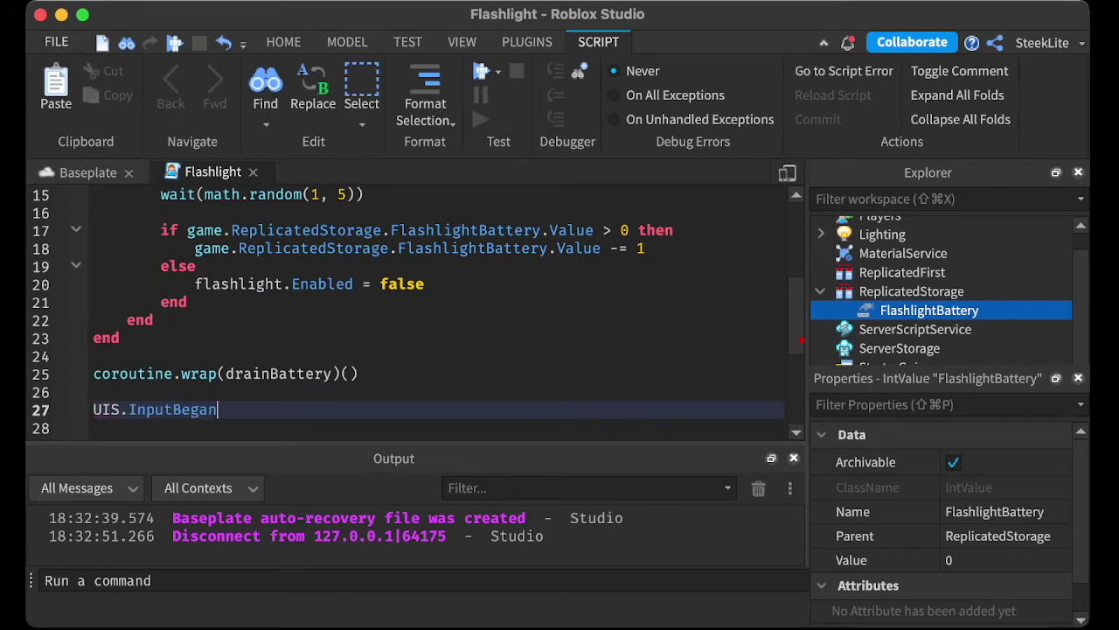
type(":Connect(function")
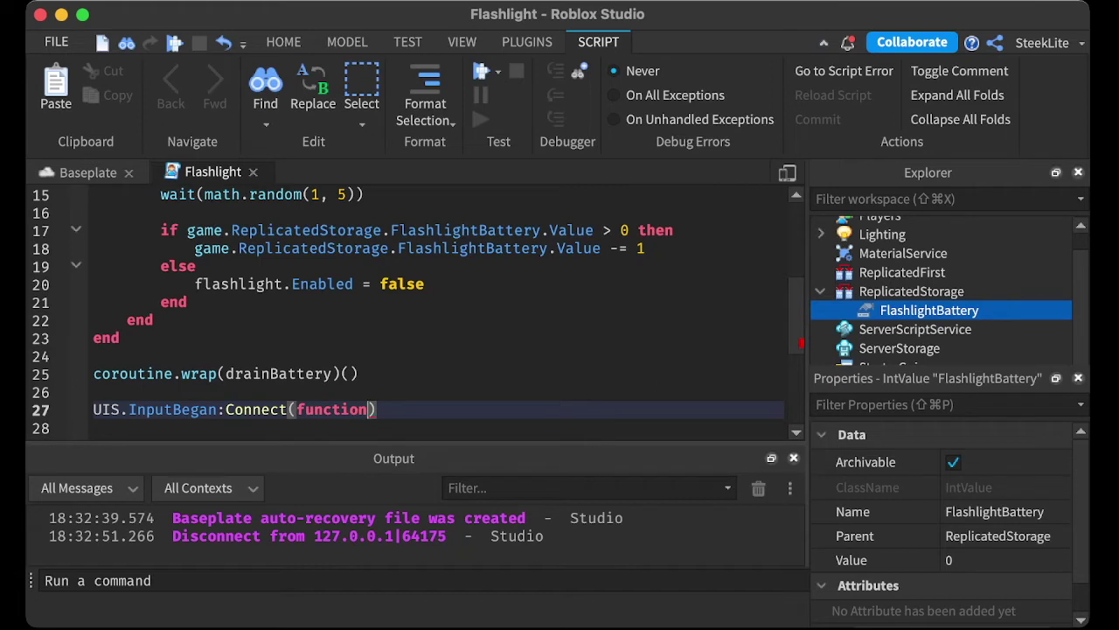
type("(input, ")
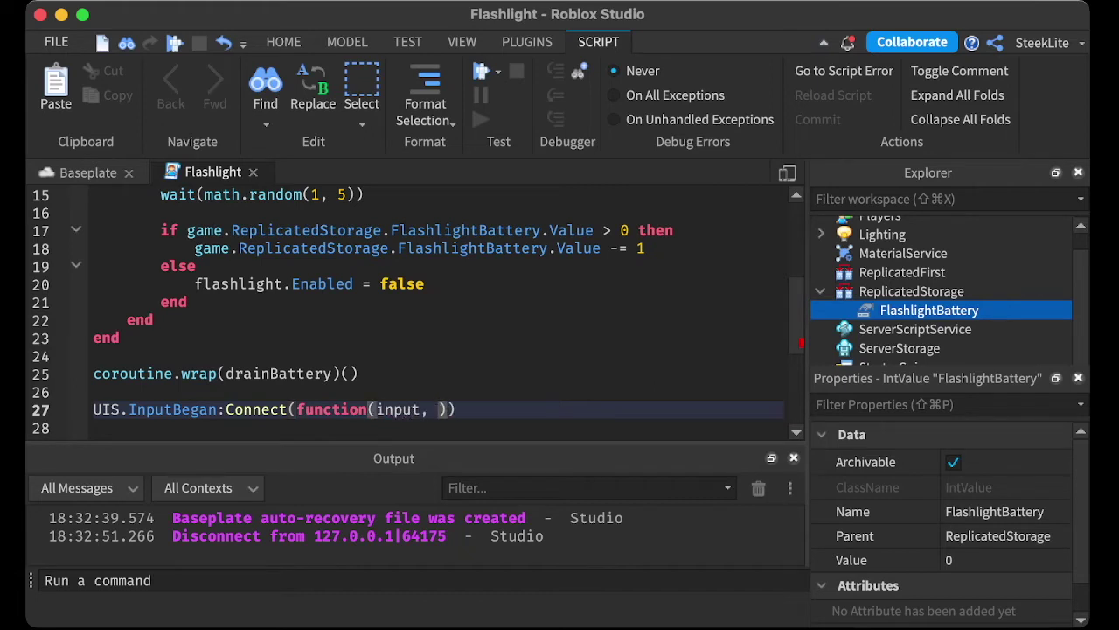
type("gameProcessed")
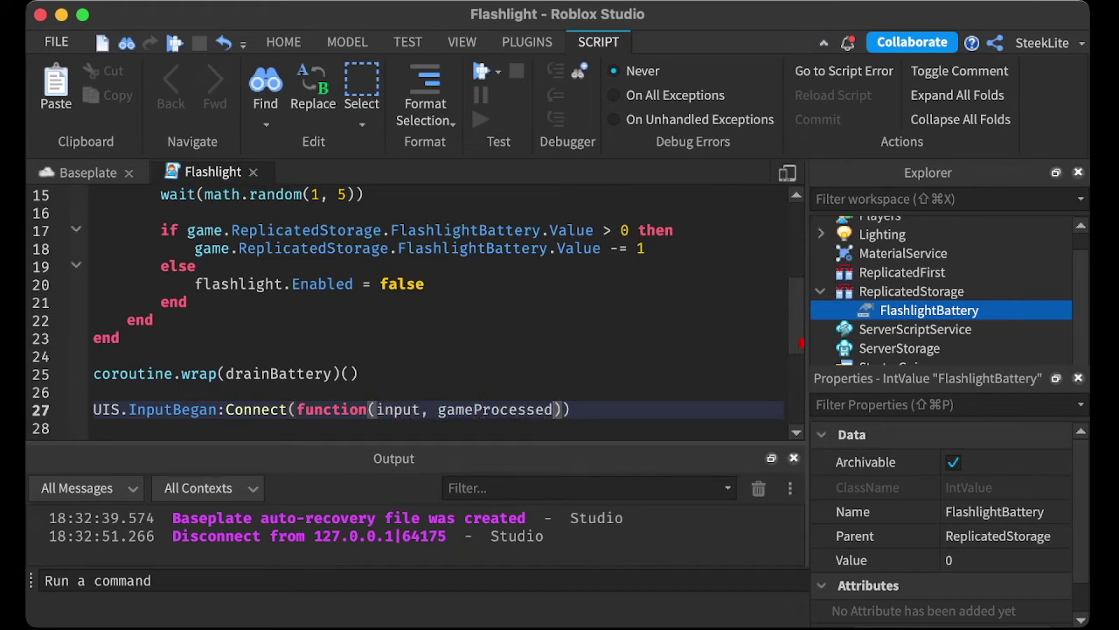
key("Return")
type("if ga")
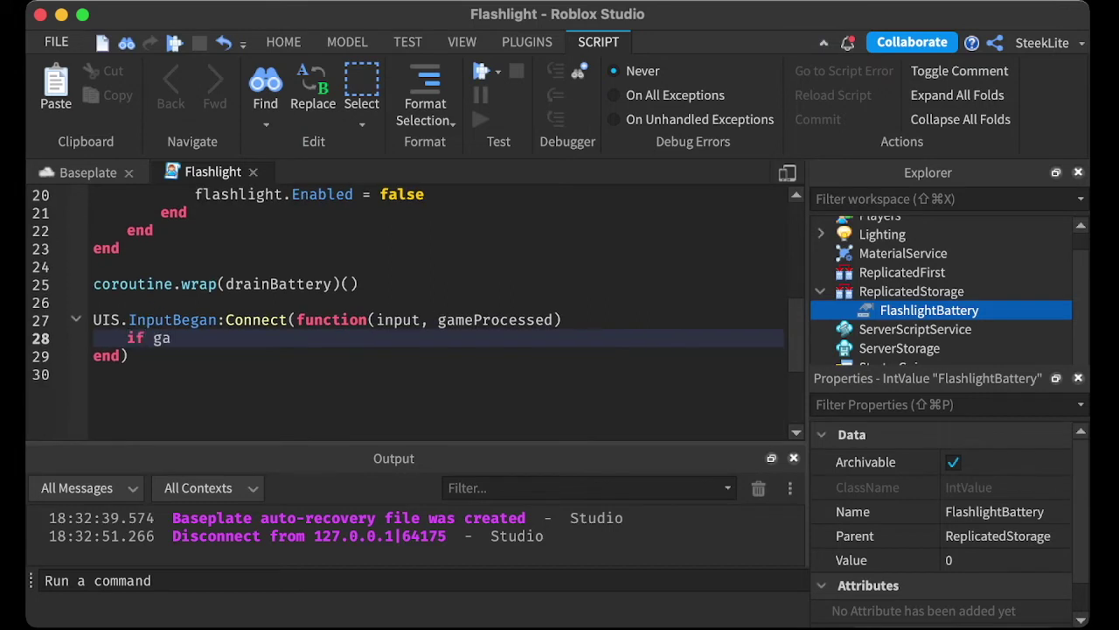
type("meProcessed")
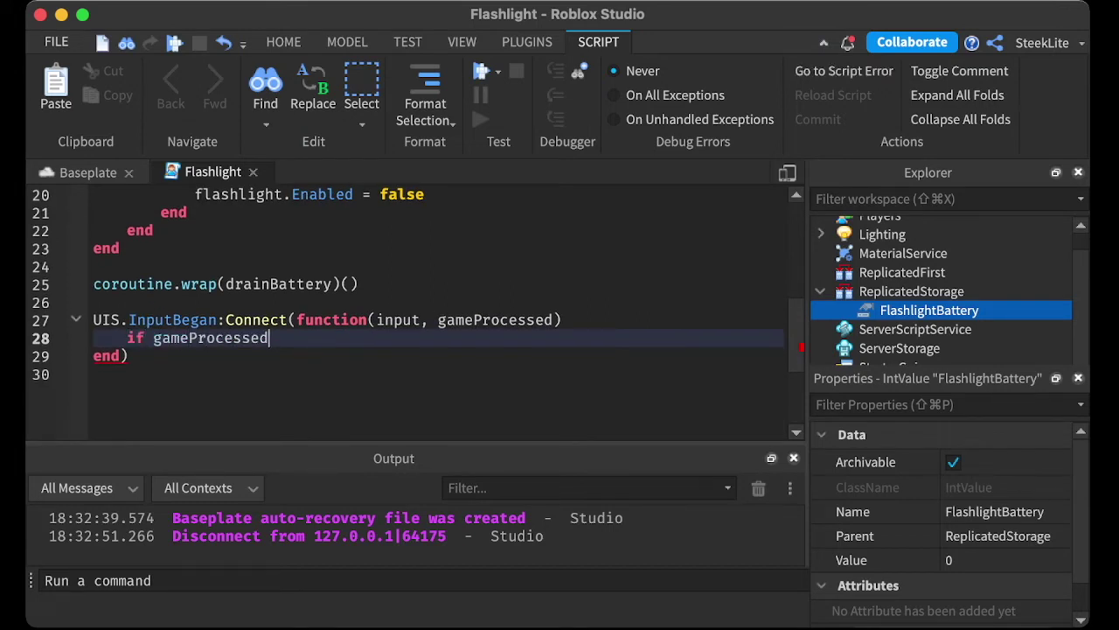
type(" then retur")
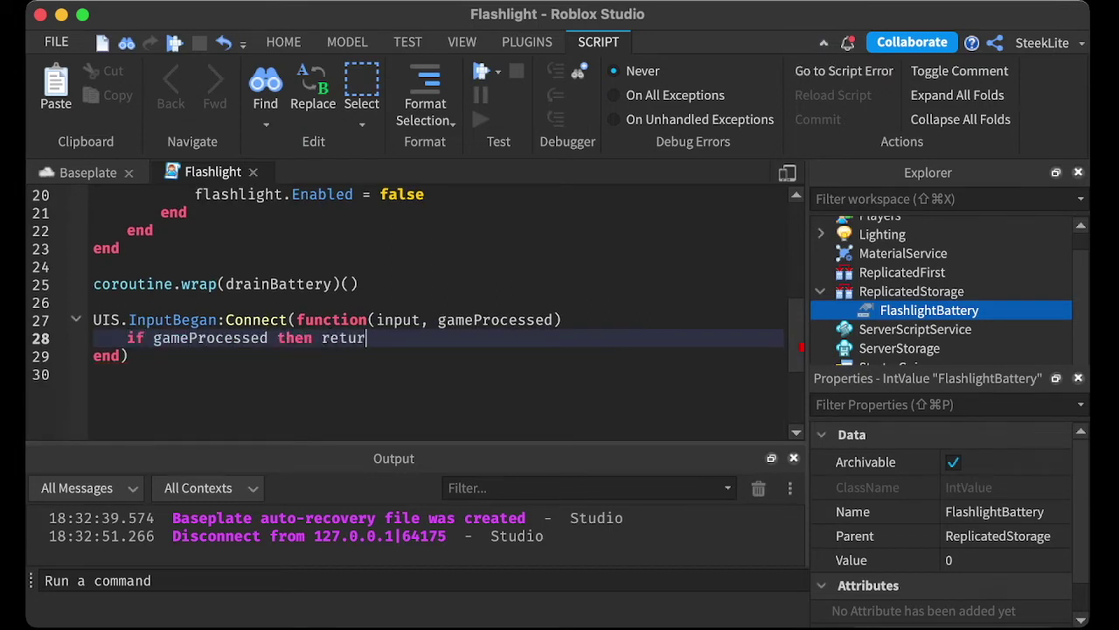
type("n ")
type("end")
key("Return")
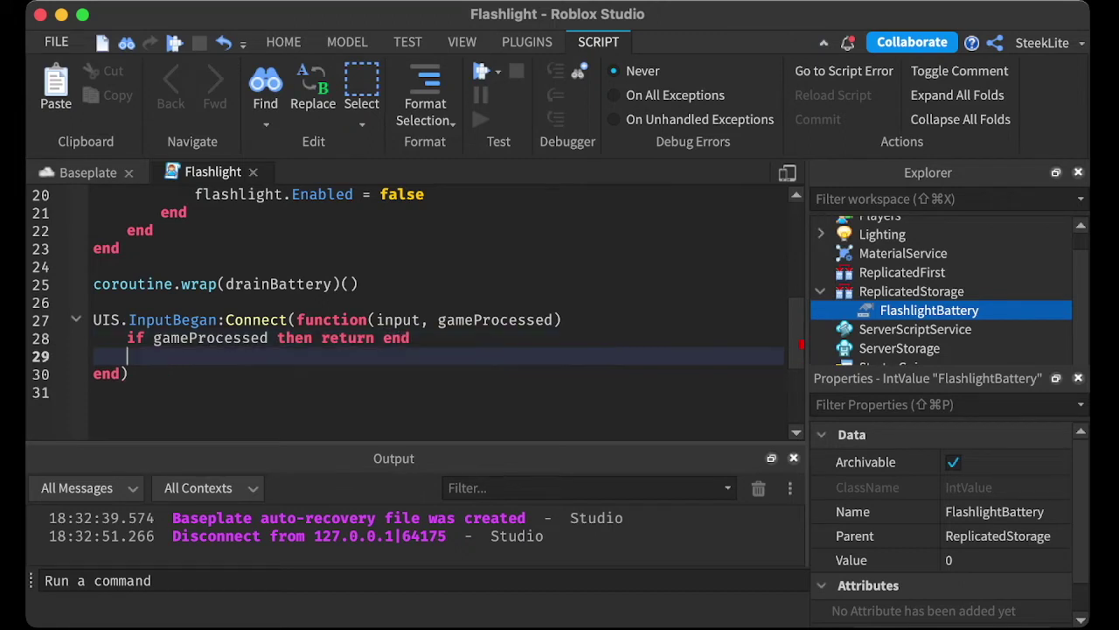
key("Return")
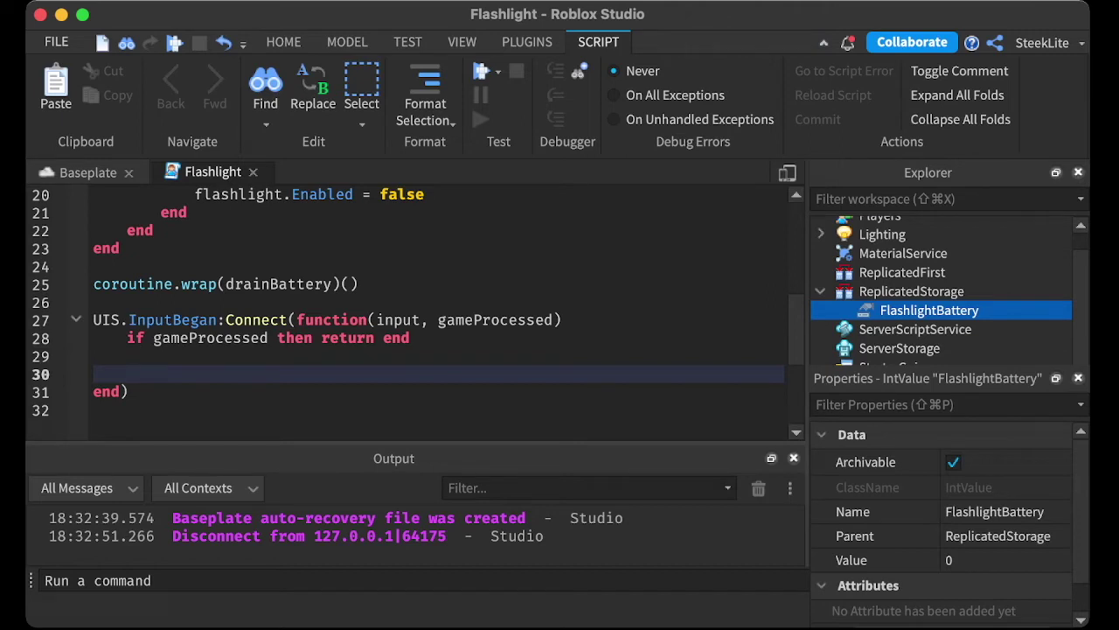
Step: When input.KeyCode == Enum.KeyCode.F, set flashlight.Enabled = not flashlight.Enabled
scroll(418, 302, "down", 1)
type("i")
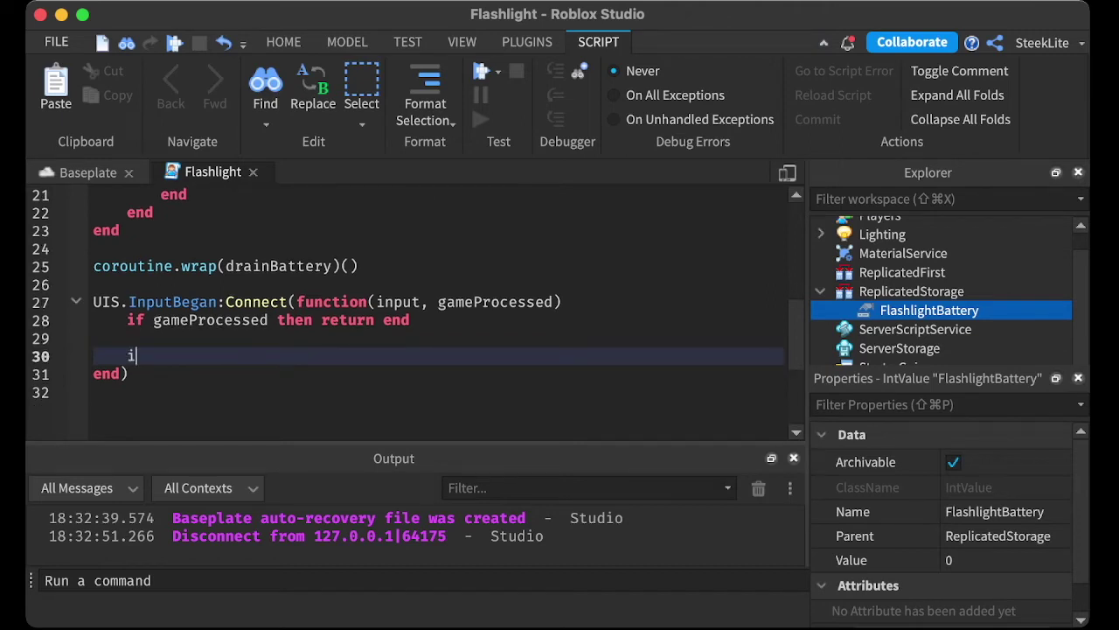
type("f input.K")
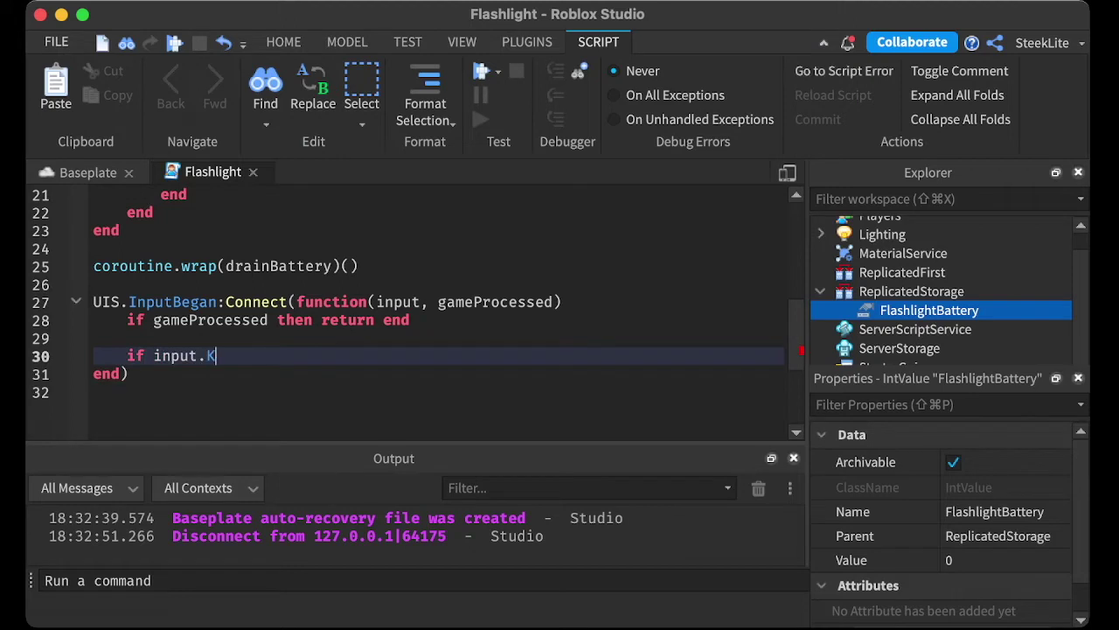
type("eyCode")
type(" == E")
type("num.K")
key("Tab")
type(".F the")
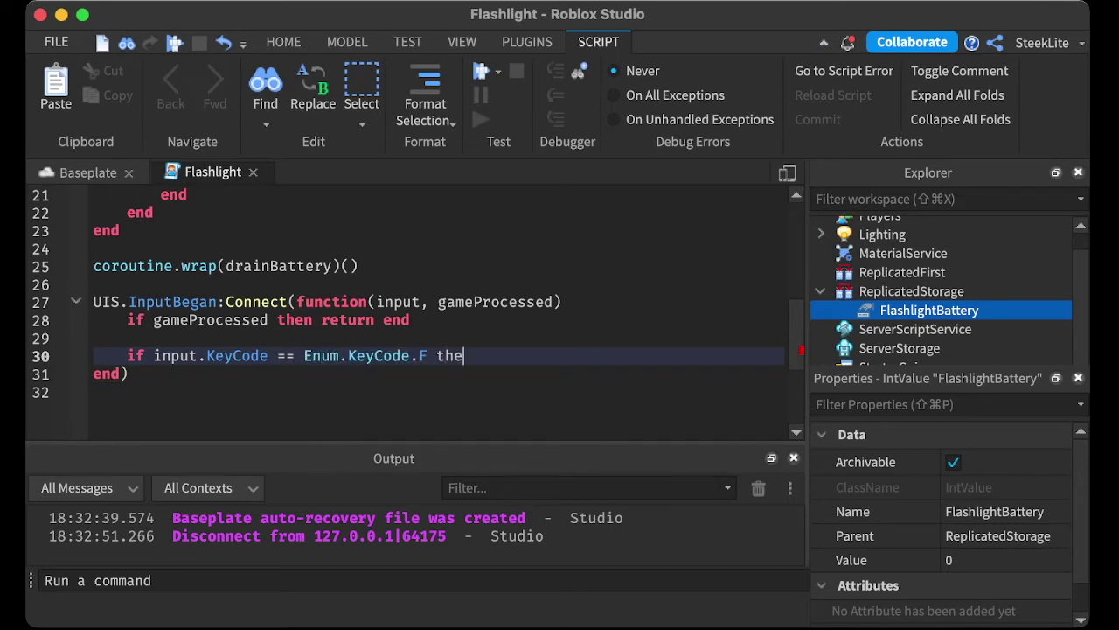
type("n")
key("Return")
scroll(418, 311, "down", 3)
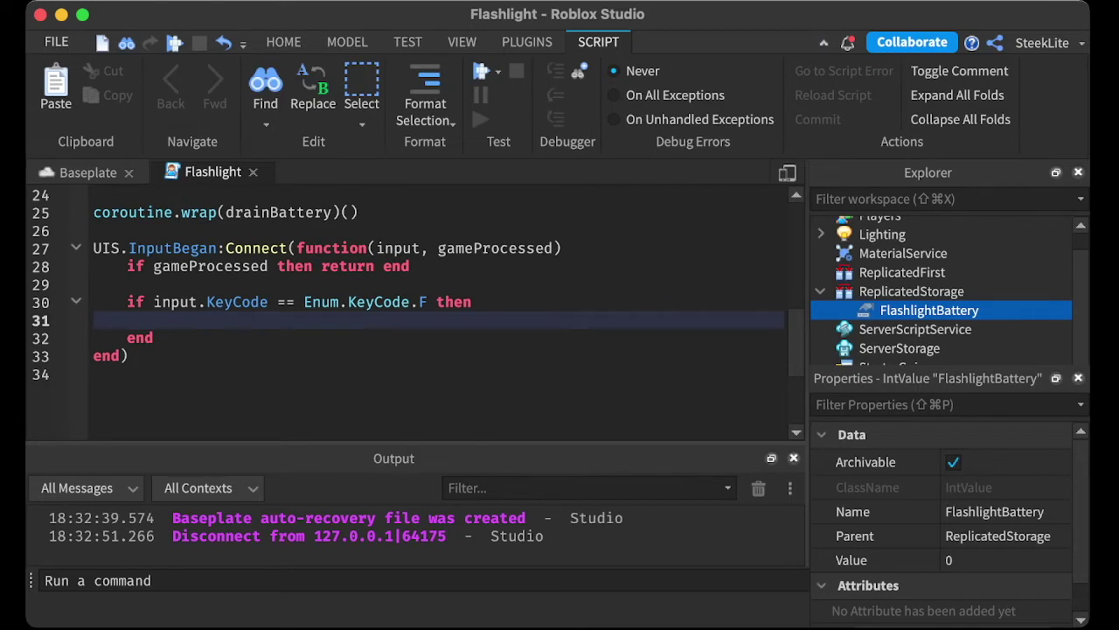
type("flash")
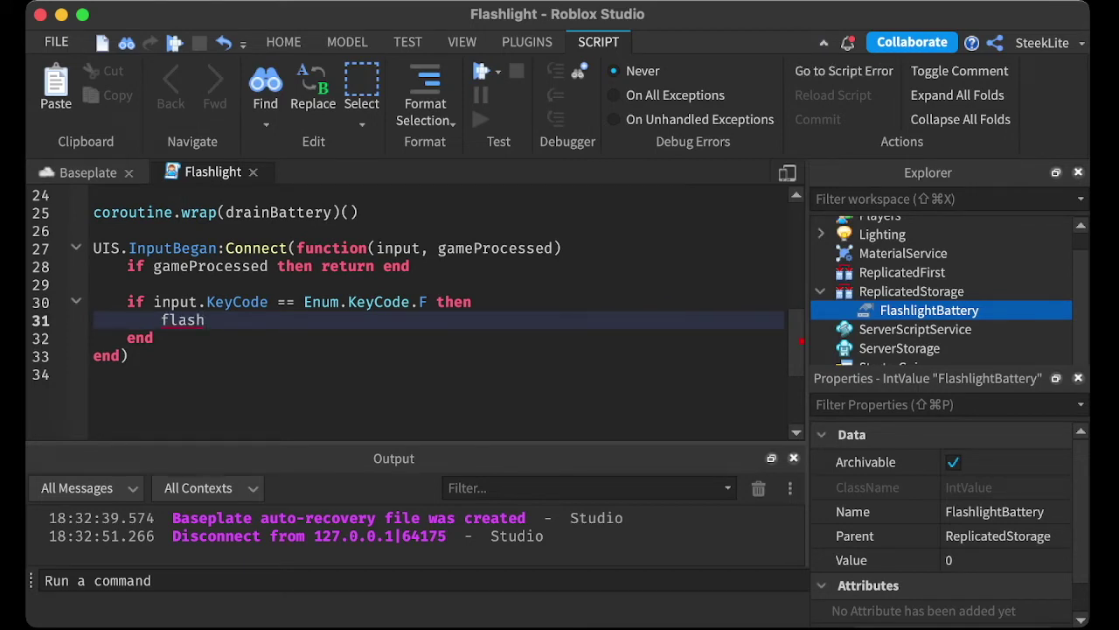
type("light.Enabled = ")
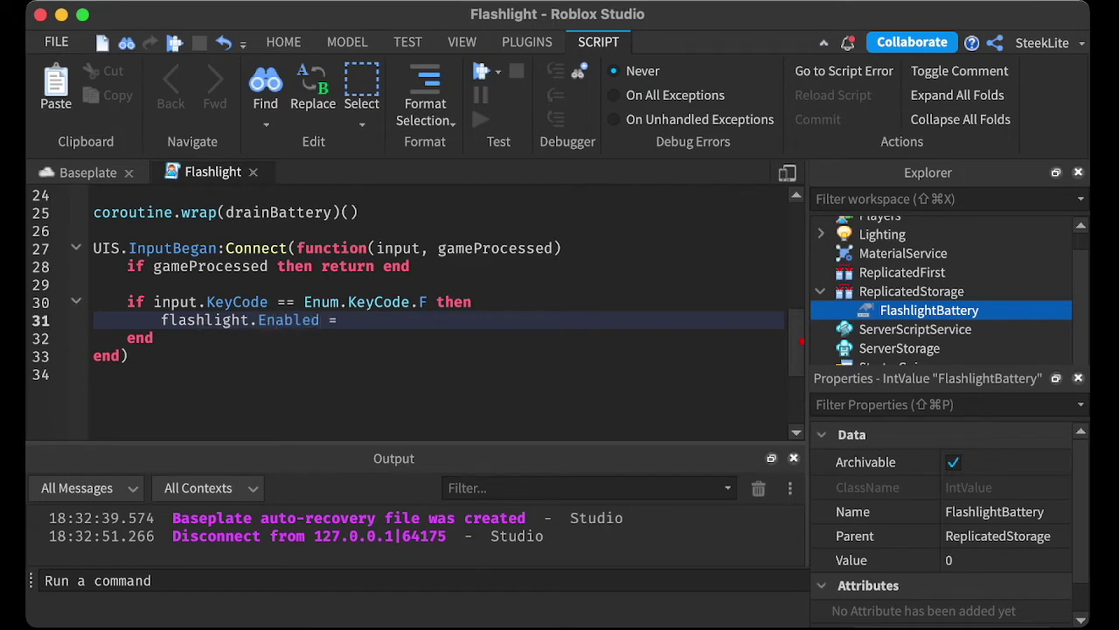
type("not flashlight =")
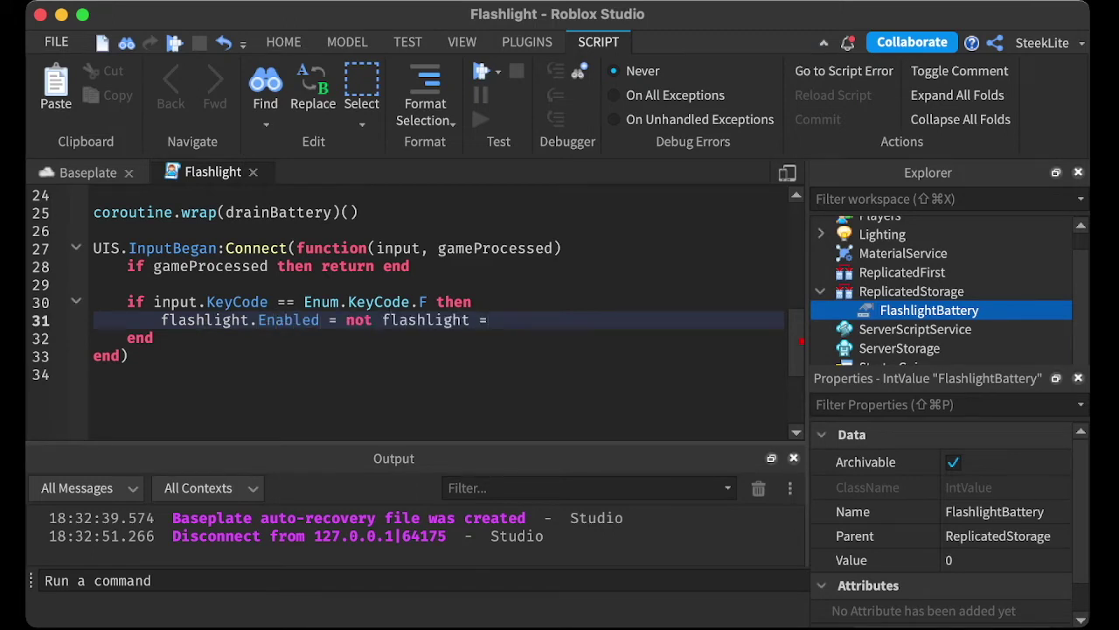
key("BackSpace")
key("BackSpace")
type(".Enabled")
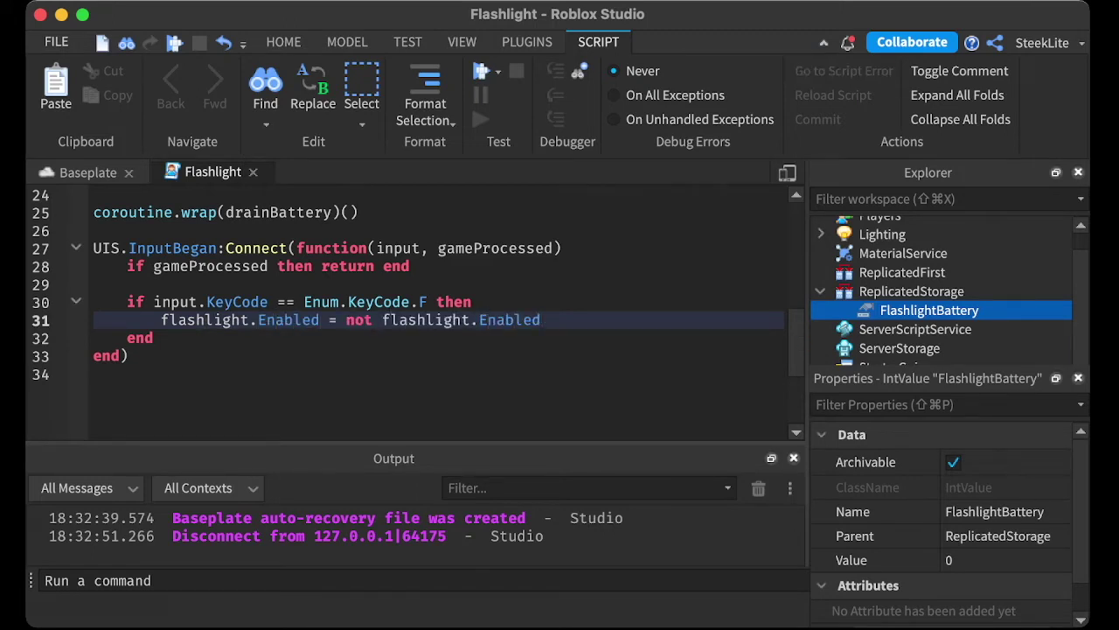
scroll(418, 310, "up", 1)
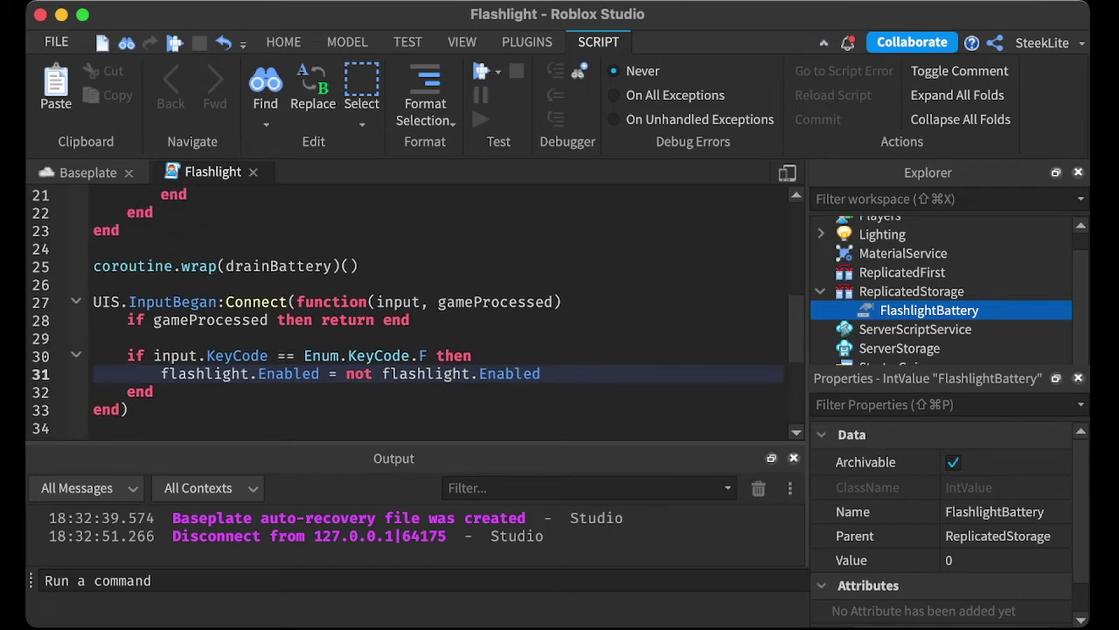
scroll(418, 310, "up", 1)
scroll(418, 310, "down", 1)
Step: Below the toggle, add 'if flashlight.Enabled then coroutine.wrap(drainBattery)() end'
key("Return")
key("Return")
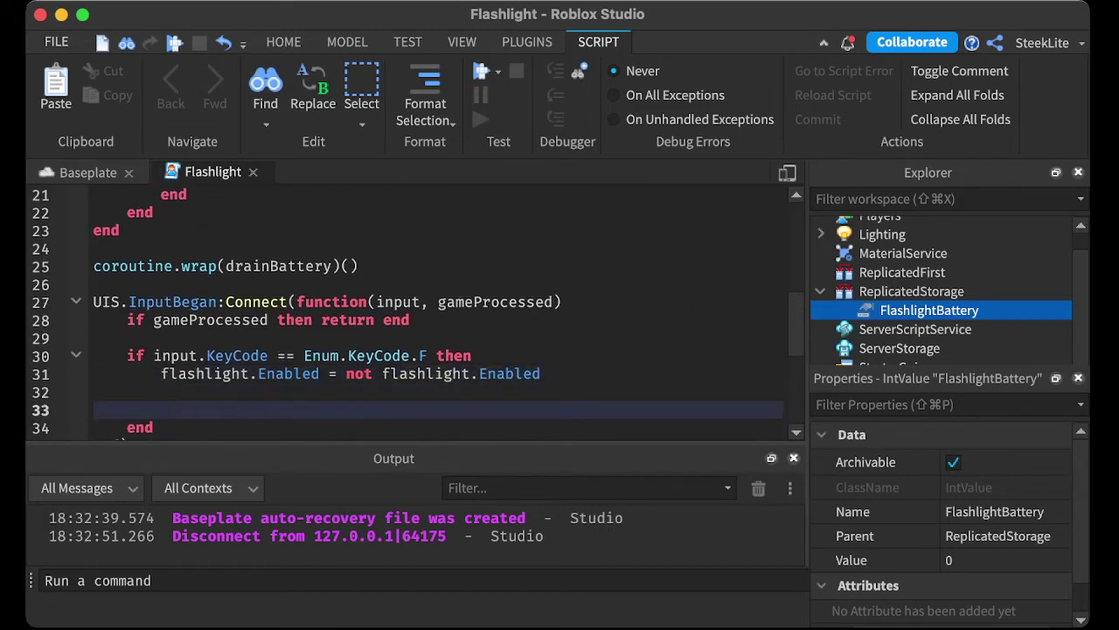
type("if flashlight")
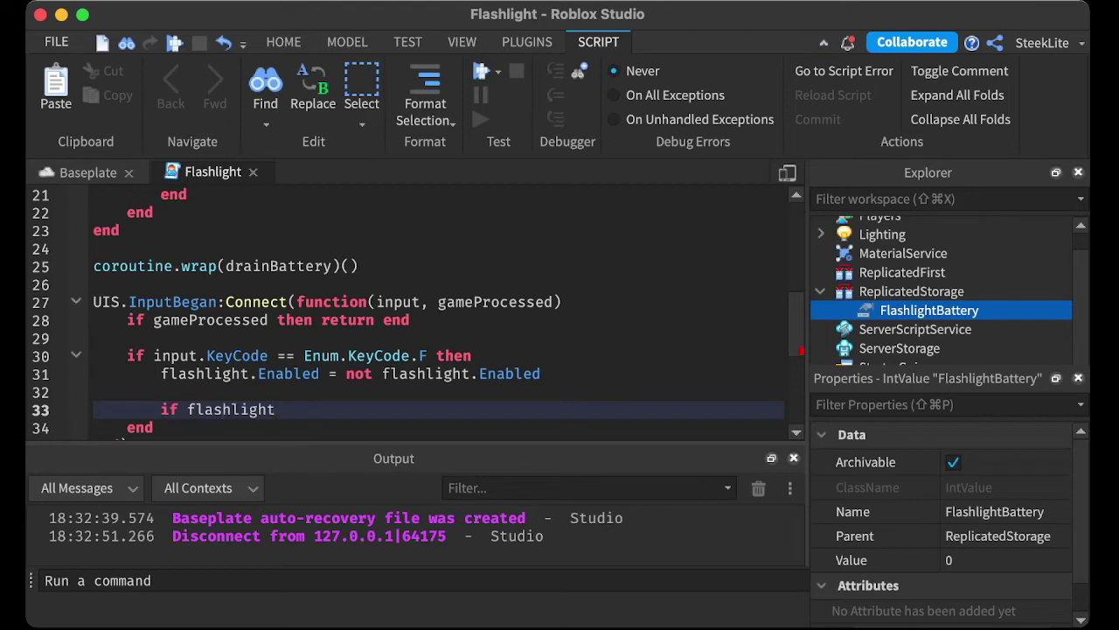
type(".Enabled then")
key("Return")
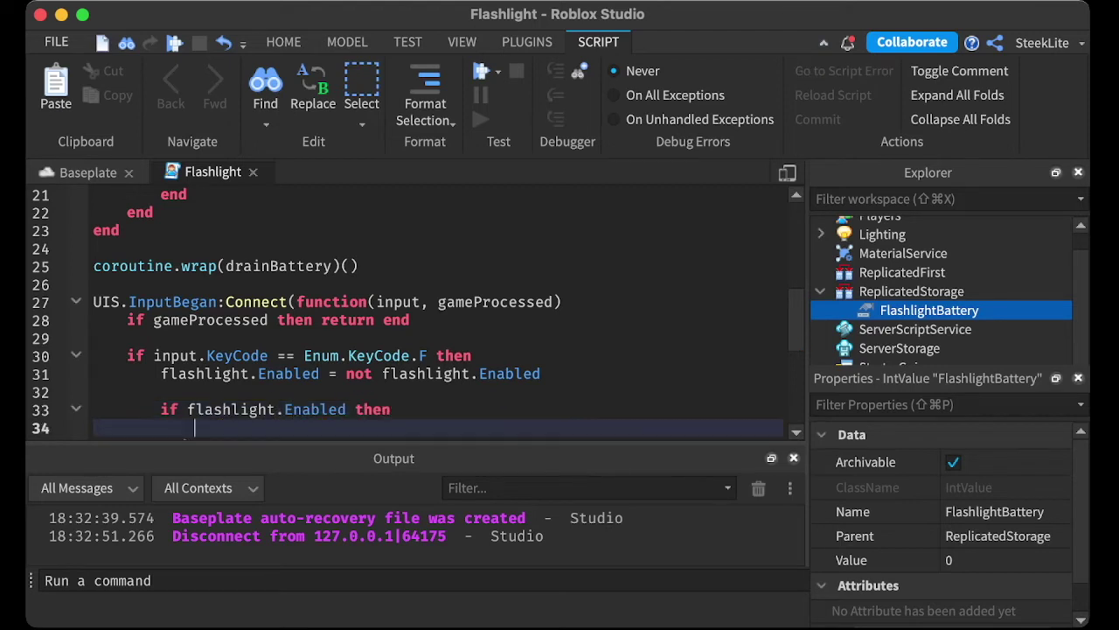
scroll(418, 312, "down", 1)
type("co")
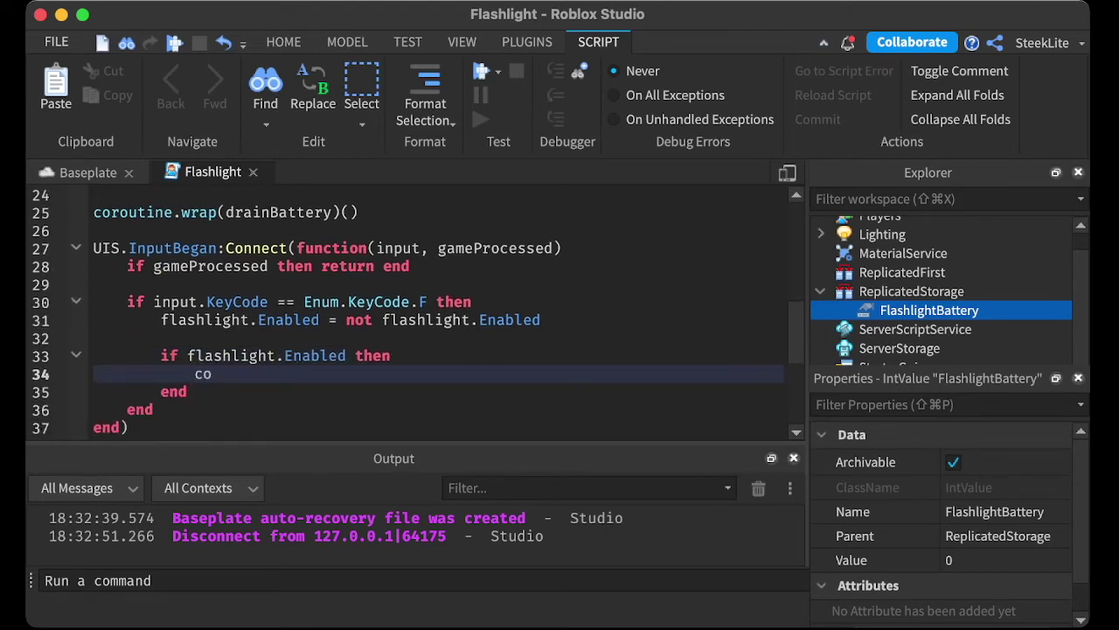
type("routine.wrap(")
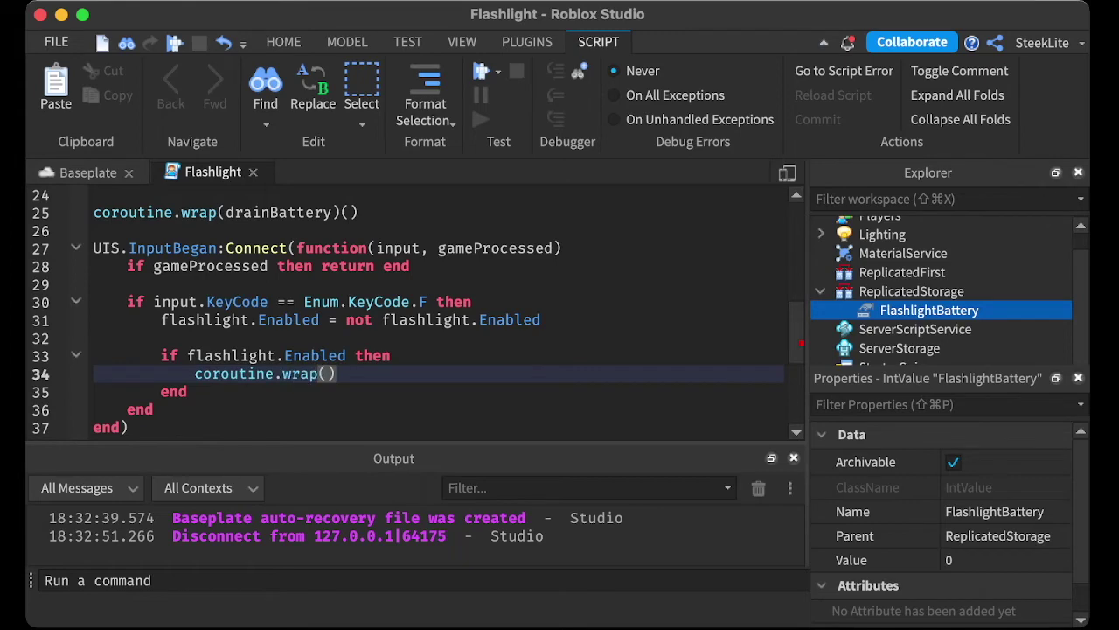
type("drain")
key("Tab")
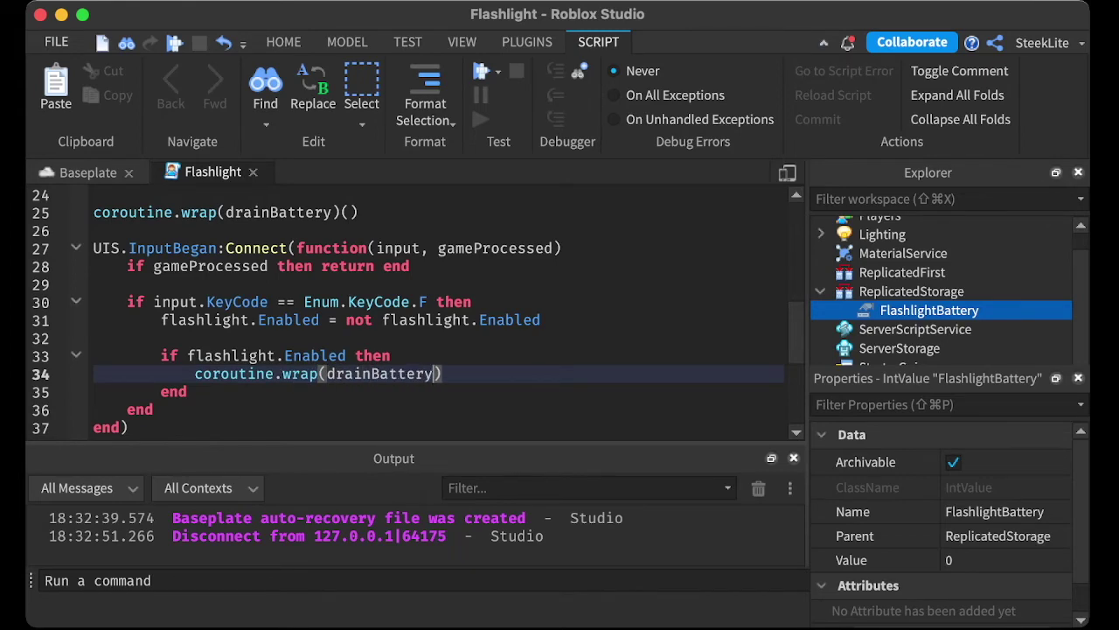
type(")(")
Step: Review the drainBattery while-loop in the script, then return to the Baseplate scene
scroll(418, 312, "up", 1)
scroll(418, 313, "up", 2)
scroll(418, 312, "down", 1)
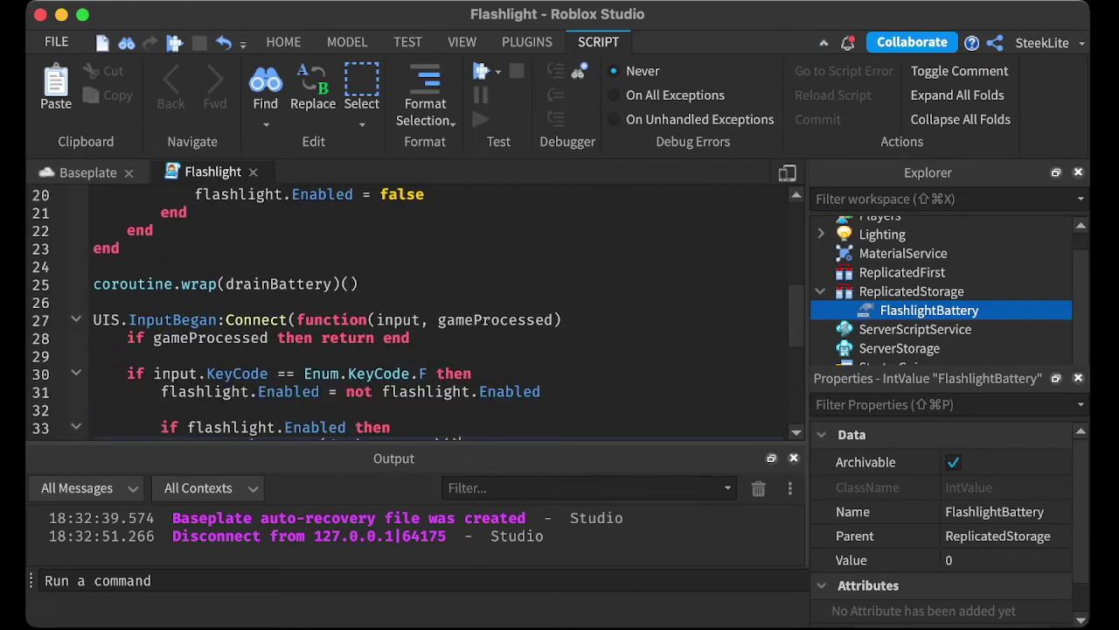
scroll(418, 312, "up", 4)
left_click_drag(127, 284, 366, 284)
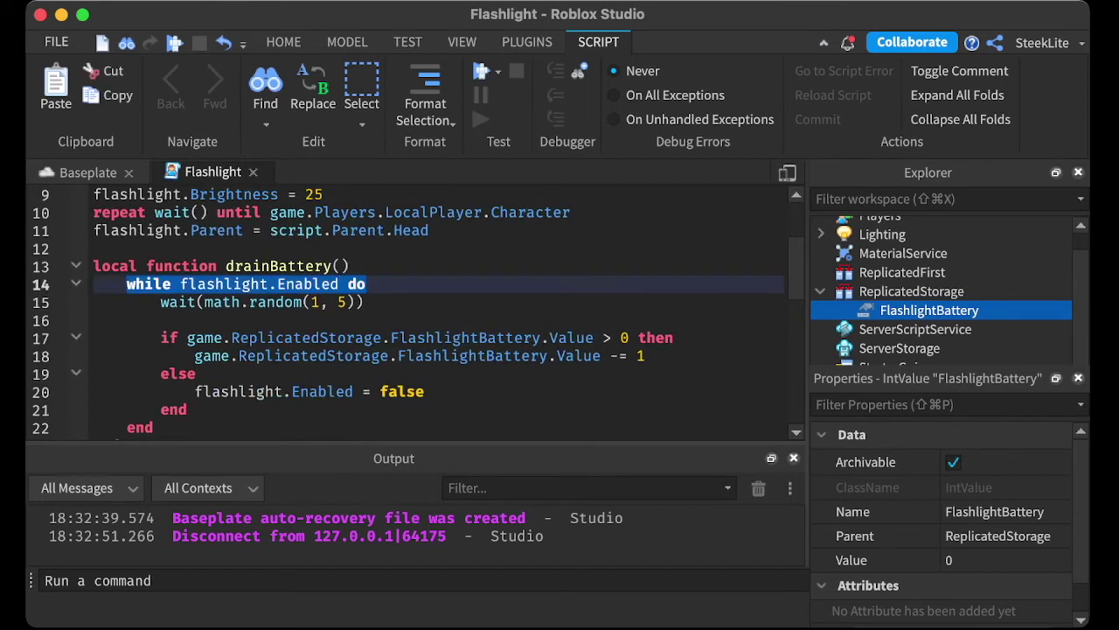
key("Right")
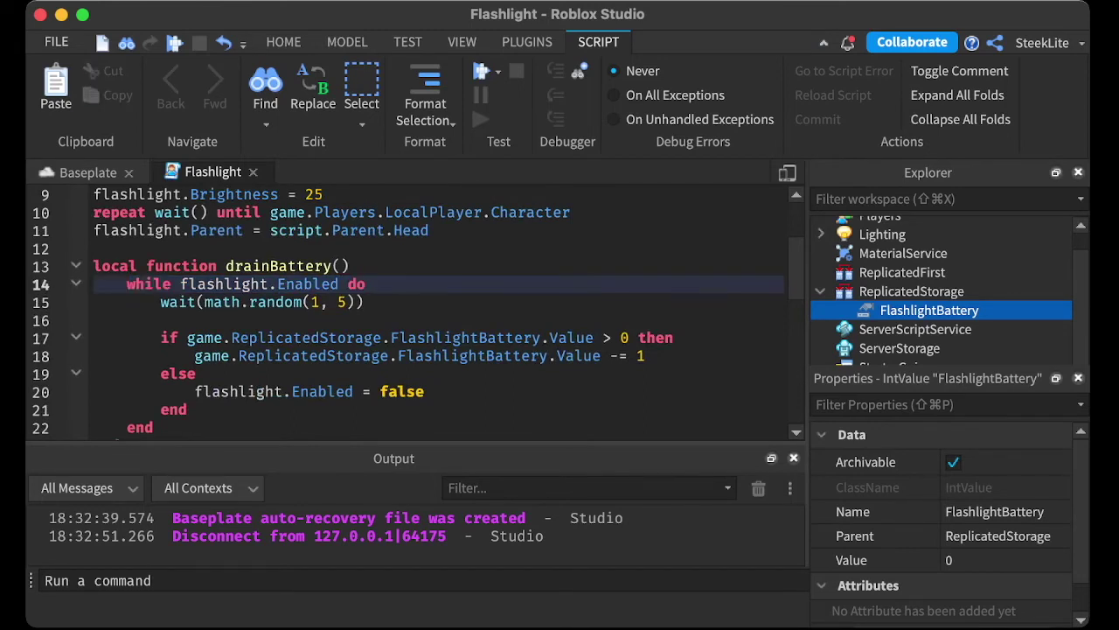
scroll(418, 312, "down", 1)
scroll(418, 312, "down", 4)
scroll(418, 312, "down", 1)
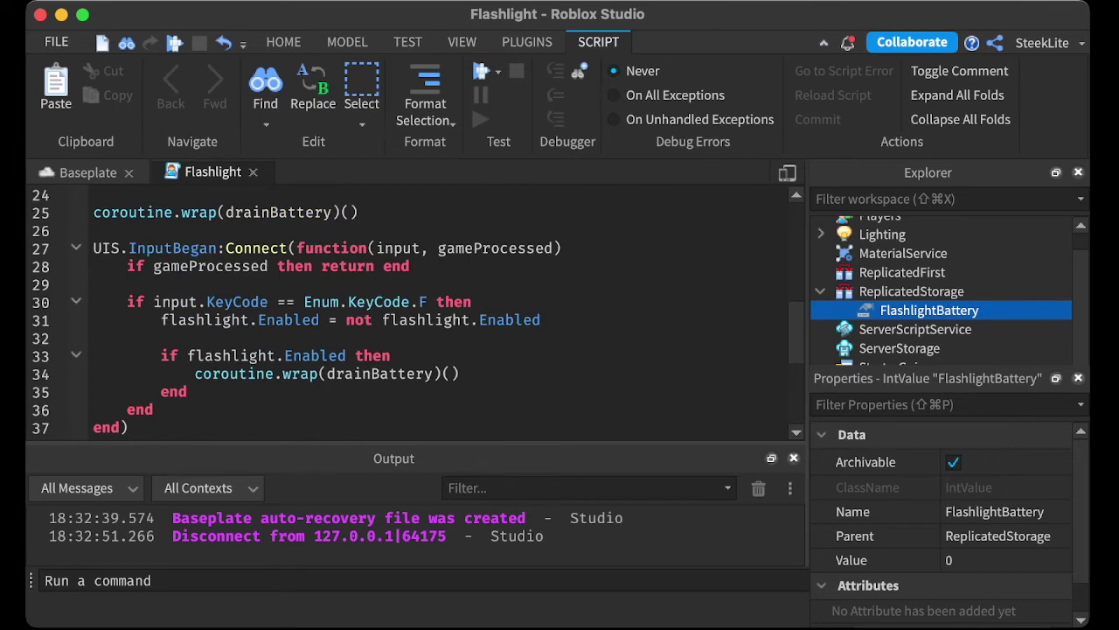
scroll(418, 312, "down", 1)
scroll(418, 313, "down", 1)
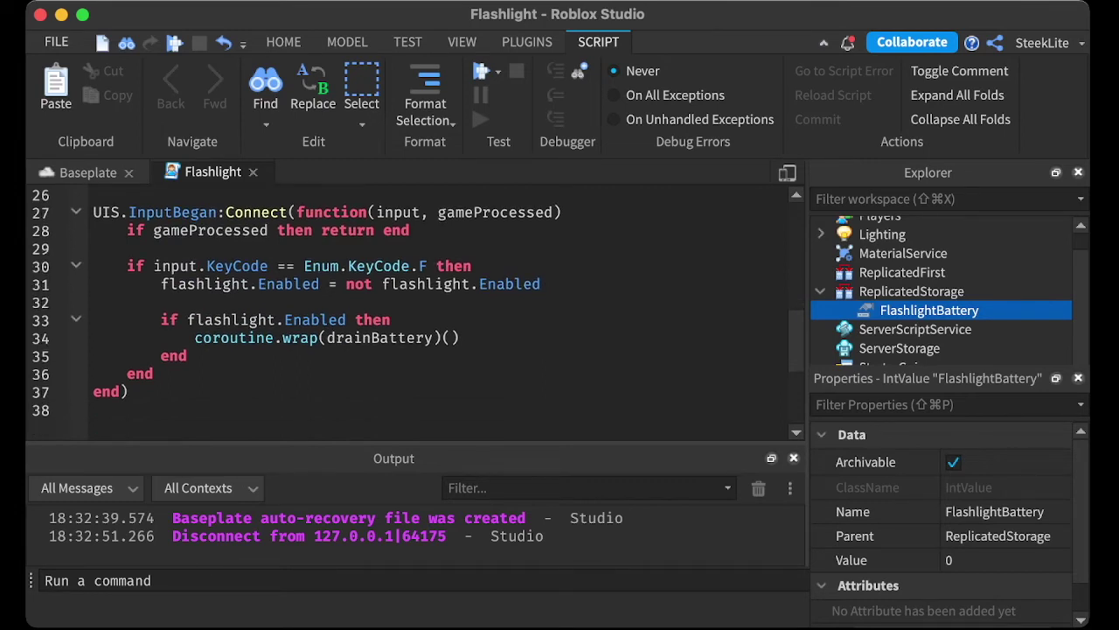
scroll(418, 312, "up", 1)
scroll(418, 312, "up", 1)
scroll(418, 312, "up", 1)
scroll(418, 312, "up", 1)
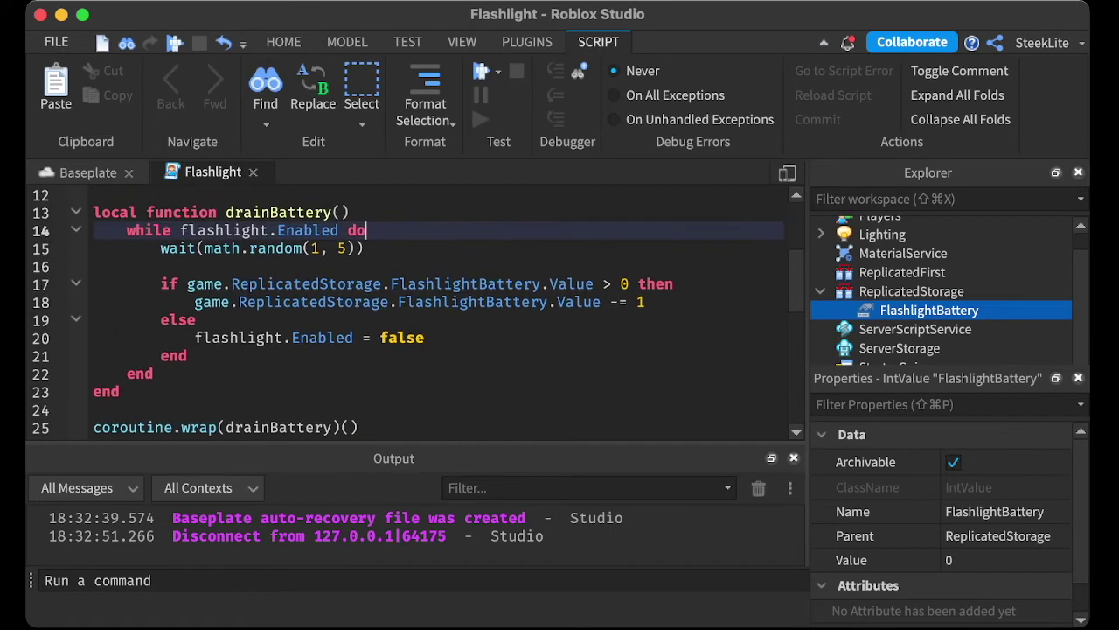
scroll(418, 312, "up", 1)
scroll(418, 312, "up", 1)
scroll(418, 312, "up", 2)
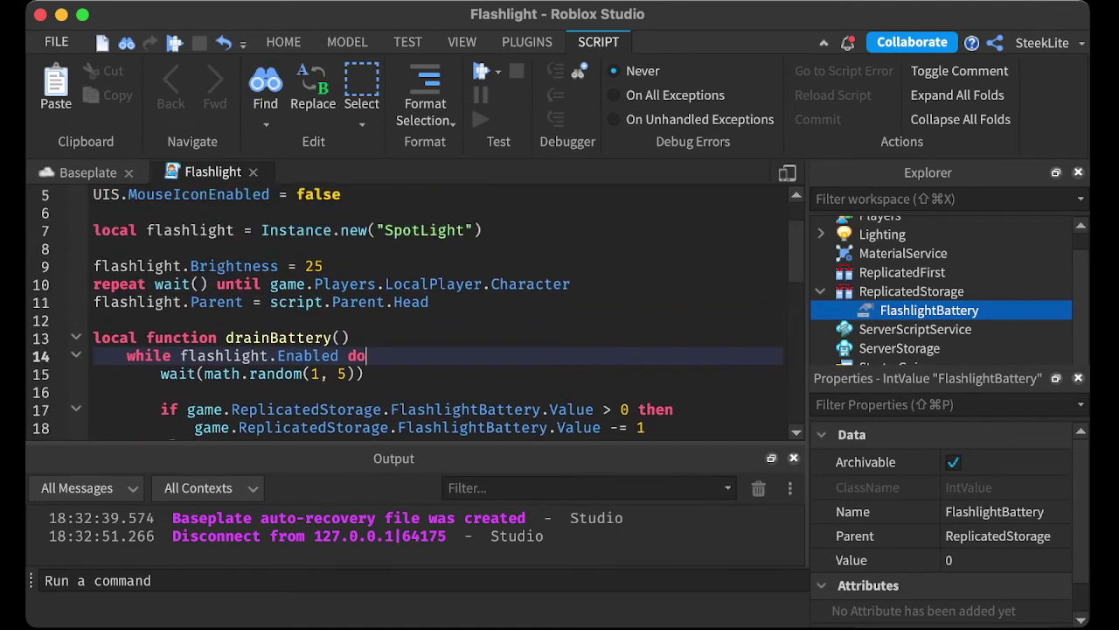
scroll(418, 312, "up", 2)
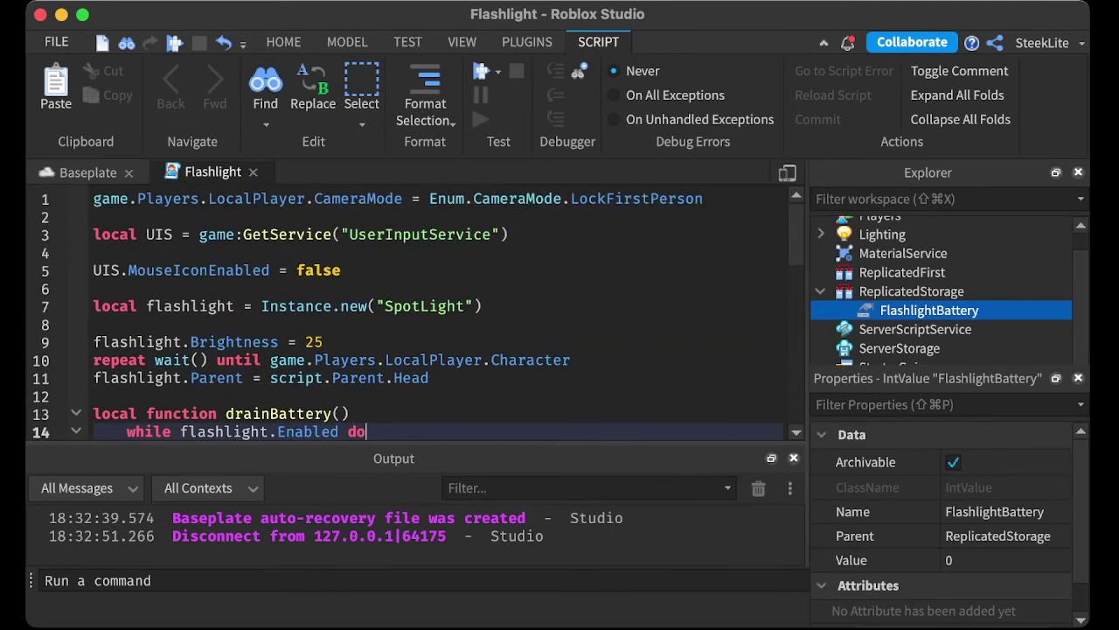
left_click(87, 172)
Step: Insert a ScreenGui under StarterGui with a TextLabel named FlashlightBattery
scroll(960, 272, "down", 3)
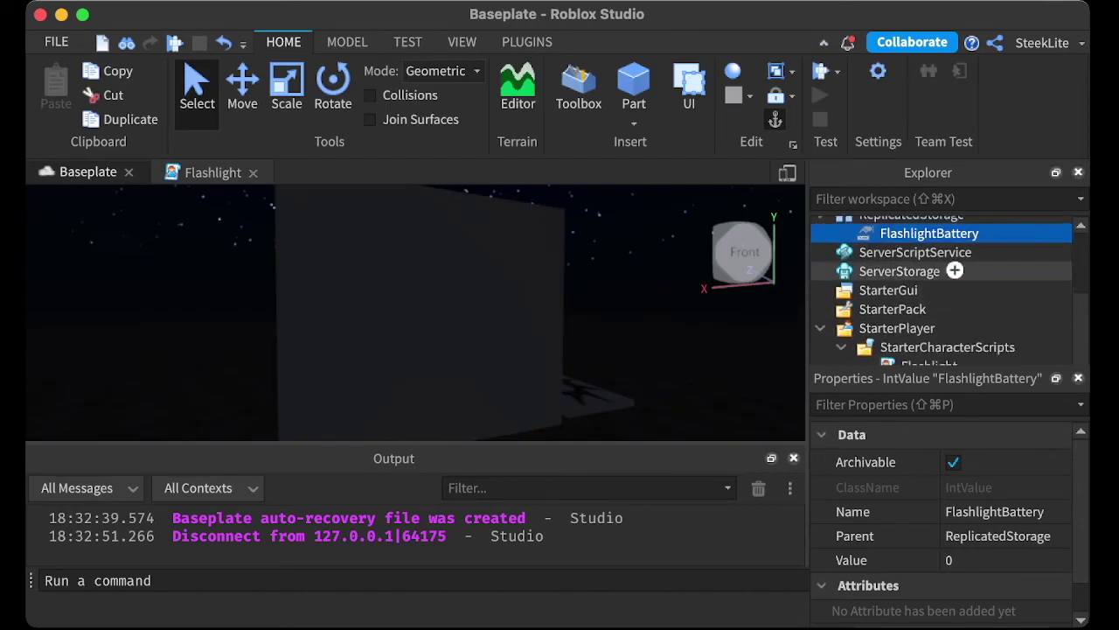
left_click(933, 288)
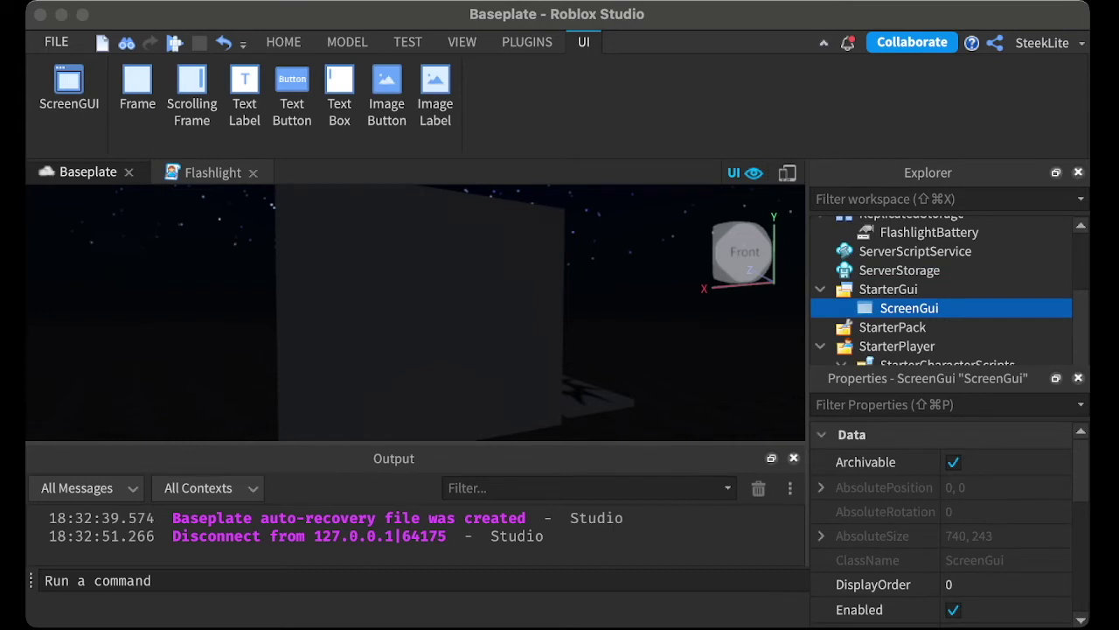
key("Return")
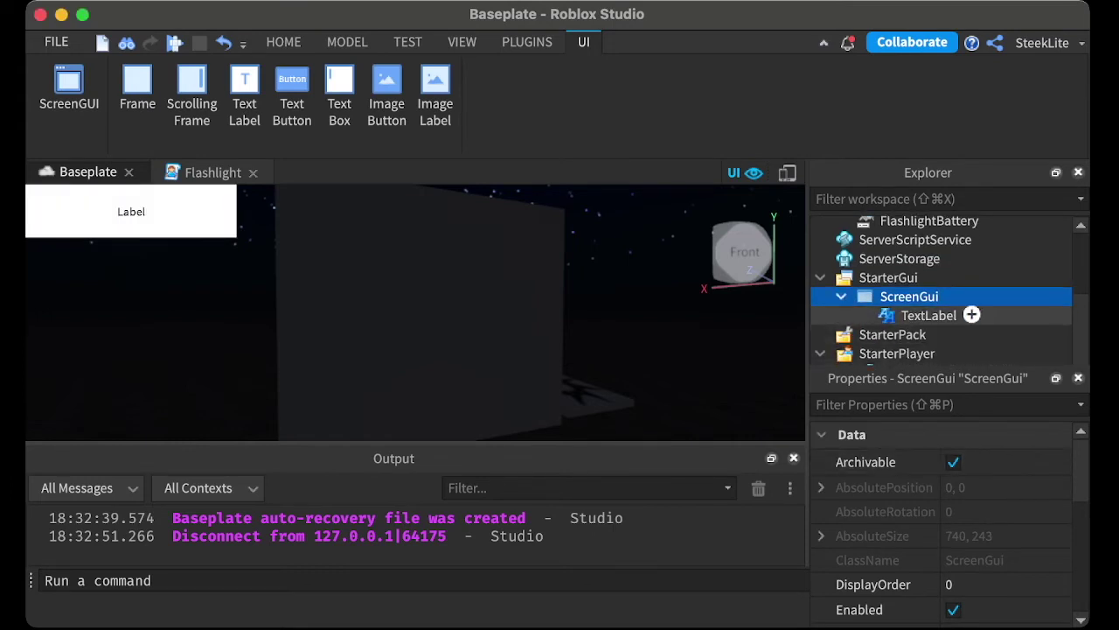
left_click(929, 315)
key("F2")
type("Flash")
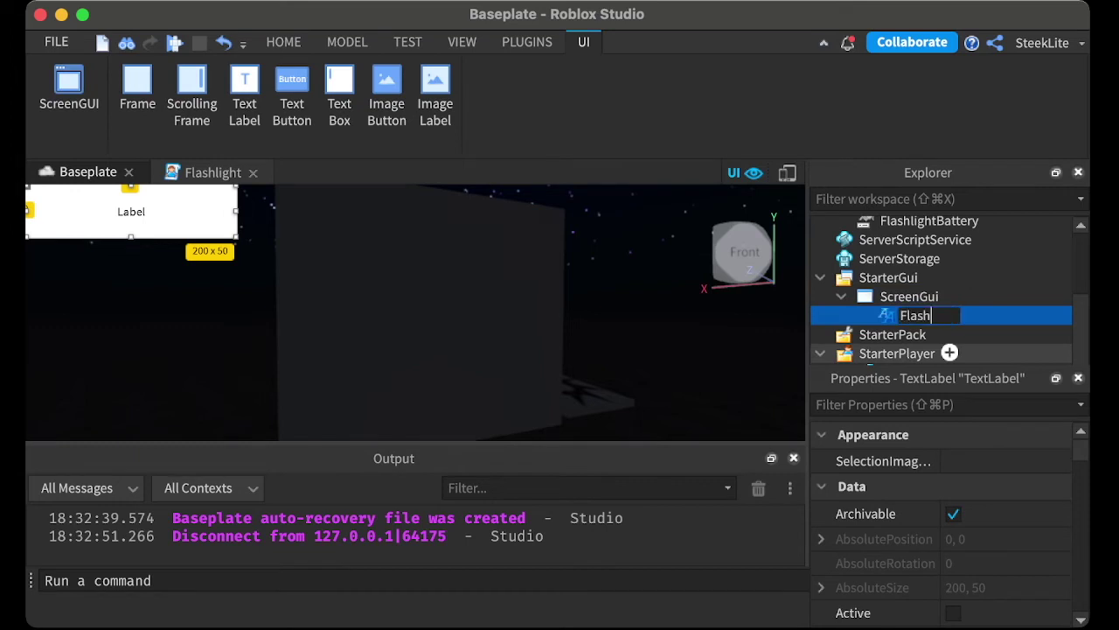
type("lightBattery")
key("Return")
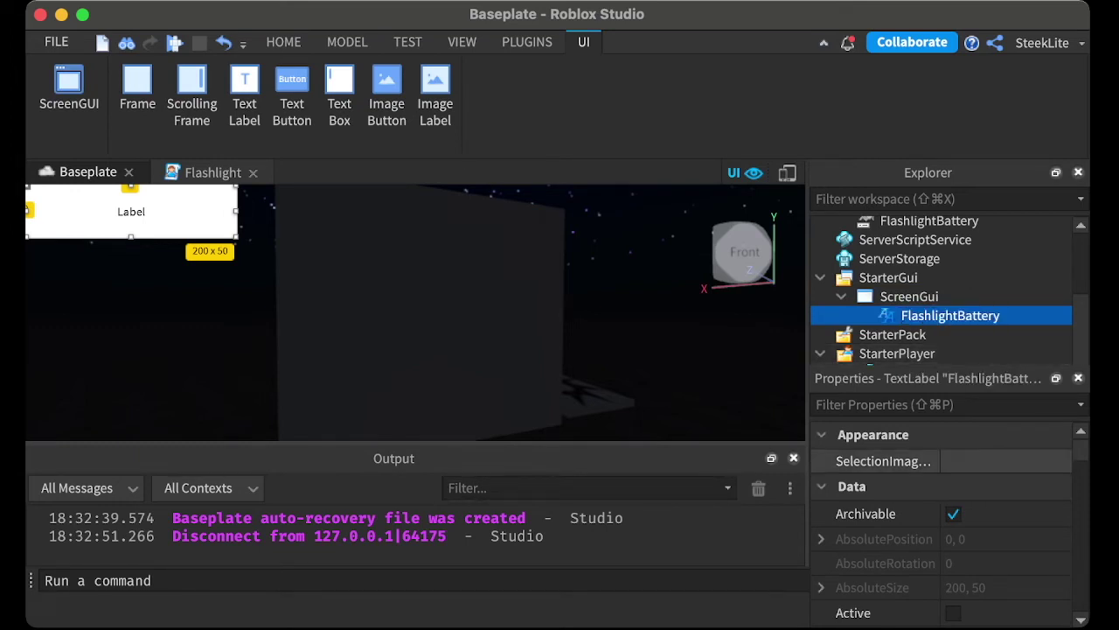
Step: Stretch the FlashlightBattery label along the top of the screen and enable TextScaled
scroll(875, 476, "down", 5)
left_click_drag(131, 212, 416, 212)
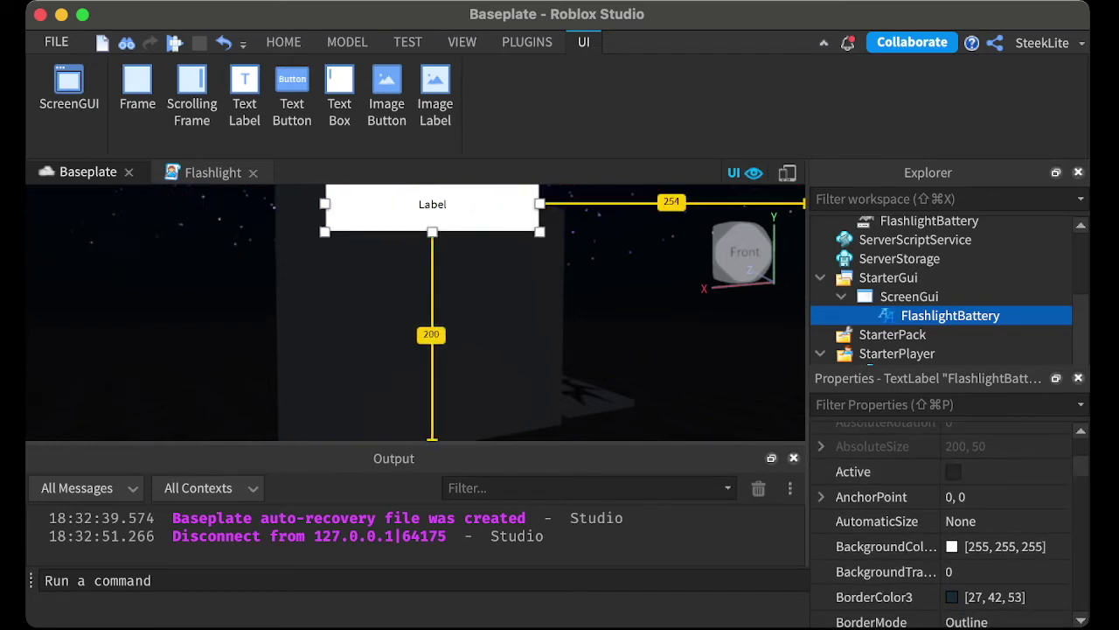
scroll(941, 525, "down", 10)
scroll(953, 525, "down", 2)
left_click(954, 529)
scroll(953, 528, "down", 3)
scroll(953, 528, "up", 5)
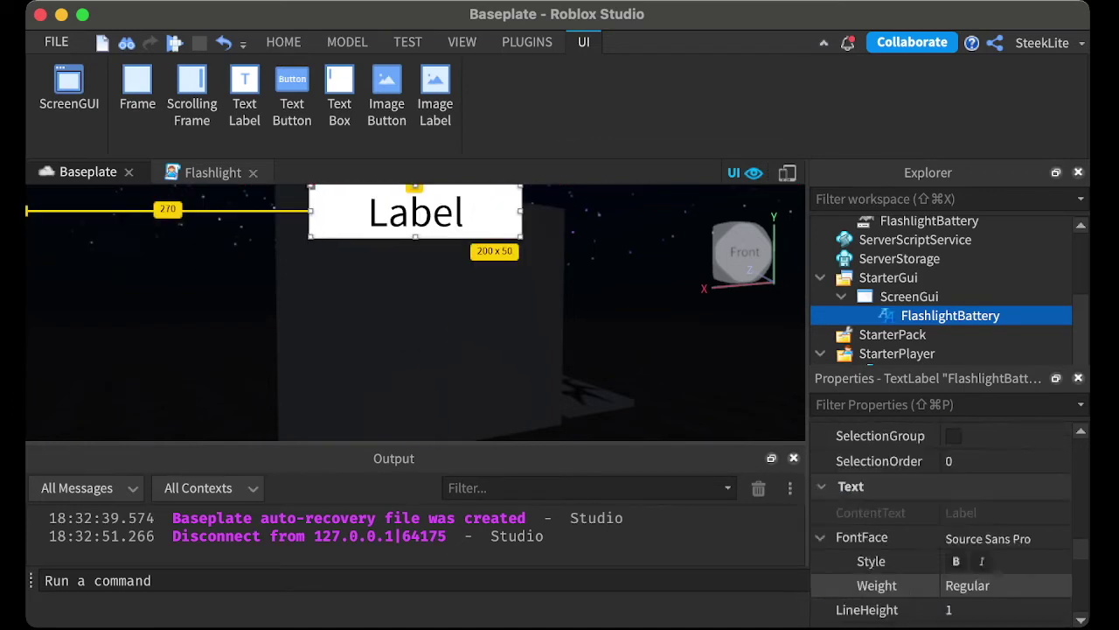
scroll(953, 529, "up", 5)
scroll(953, 529, "up", 5)
scroll(953, 529, "up", 2)
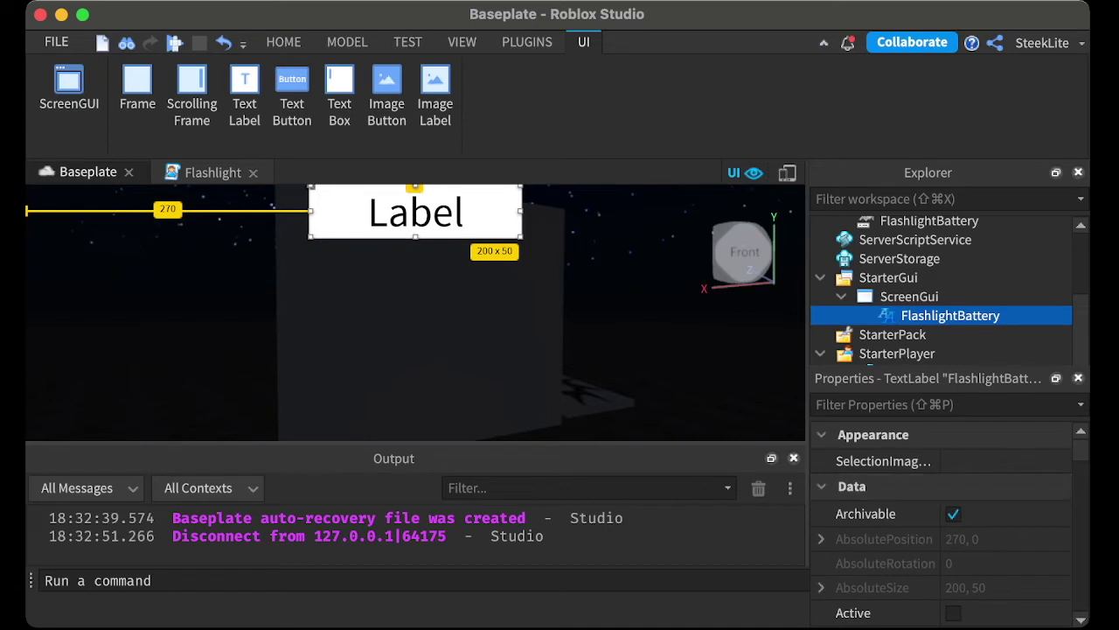
left_click(934, 295)
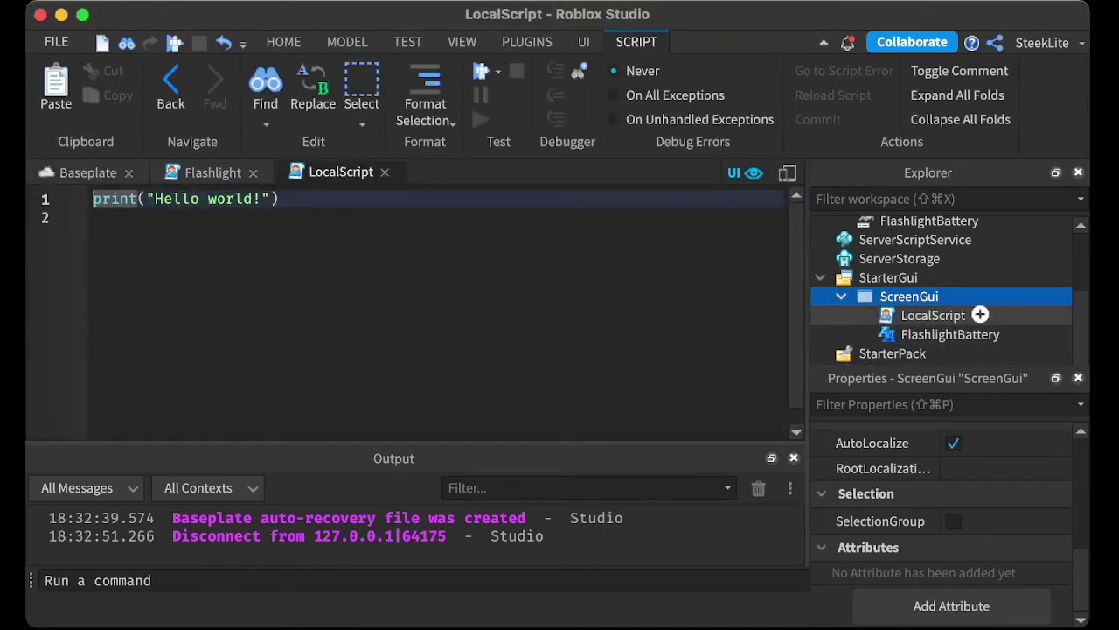
Step: Rename the new LocalScript to FlashlightBatteryUI and clear its default print code
left_click(933, 314)
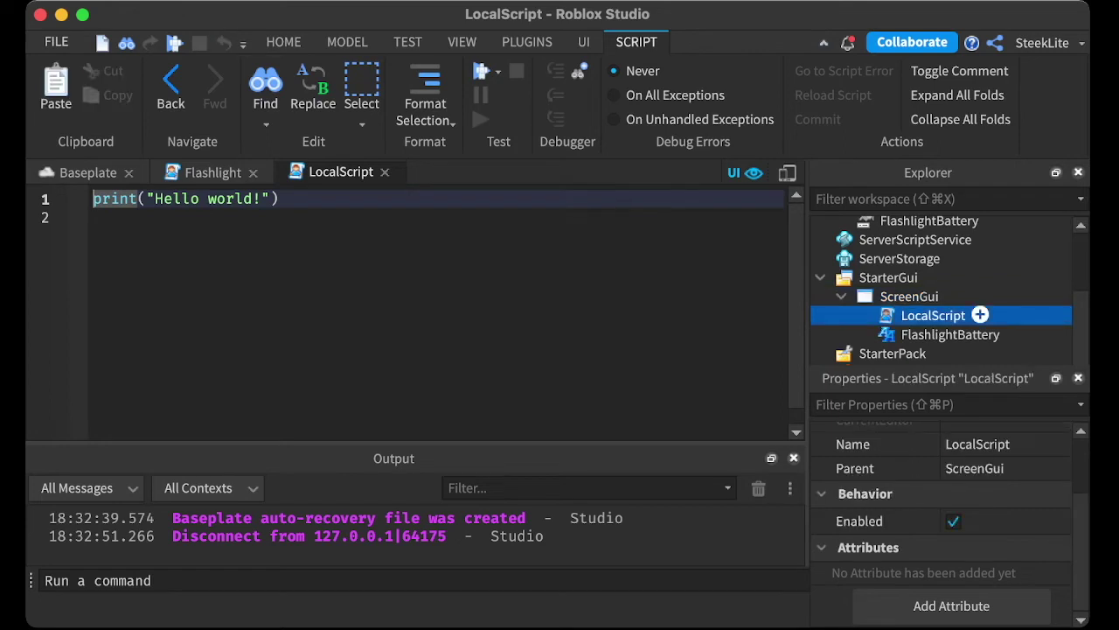
left_click(93, 199)
type("Fl")
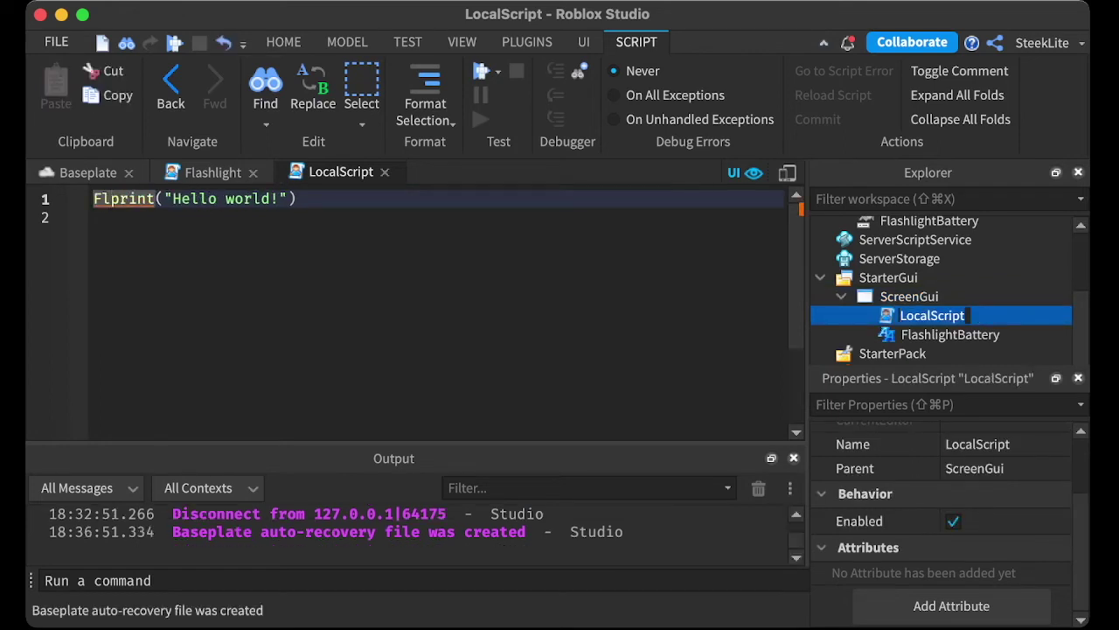
type("FlashlightBat")
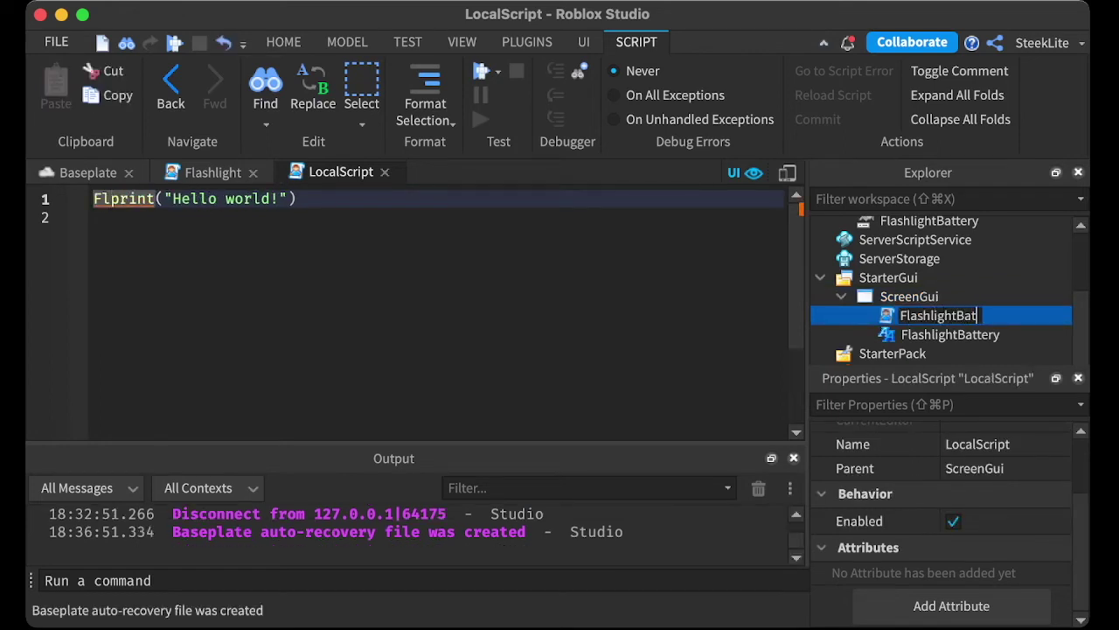
type("tery")
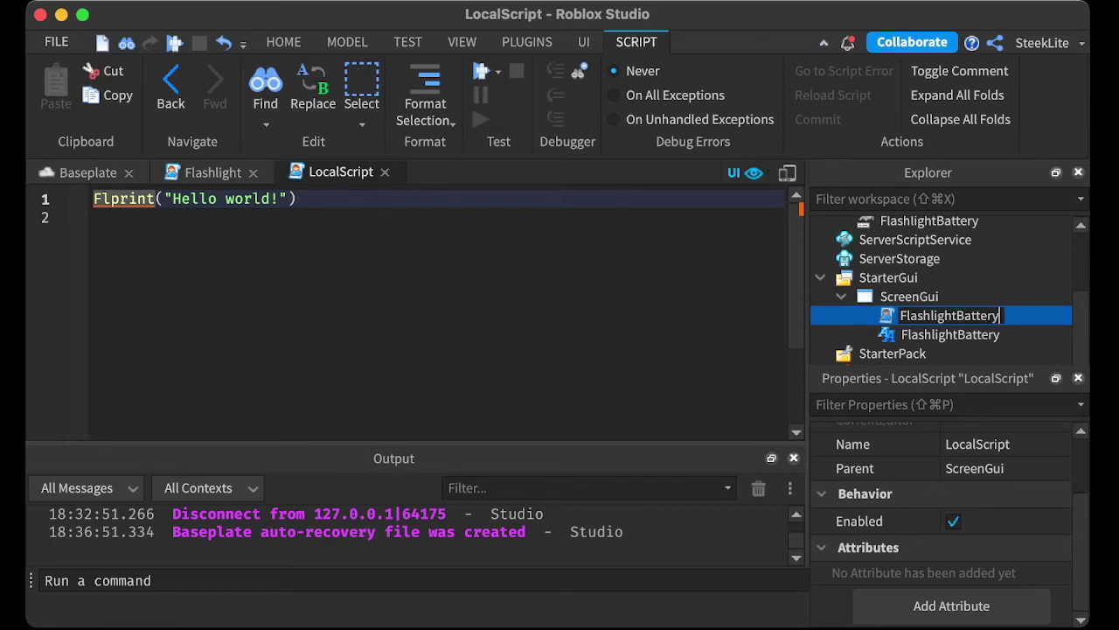
type("UI")
key("Return")
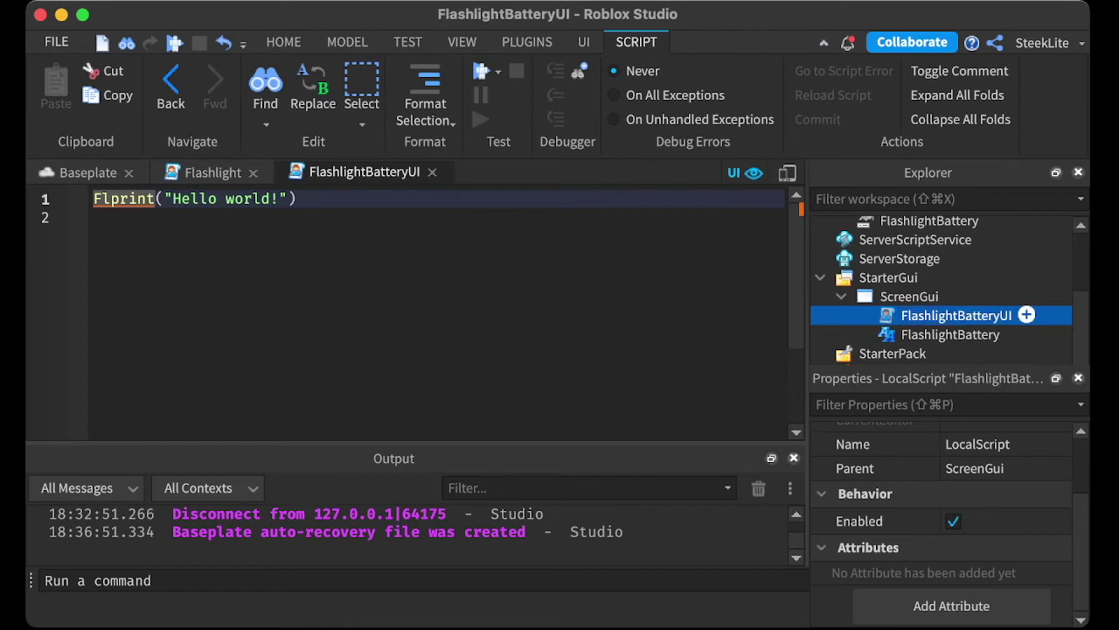
key("super+a")
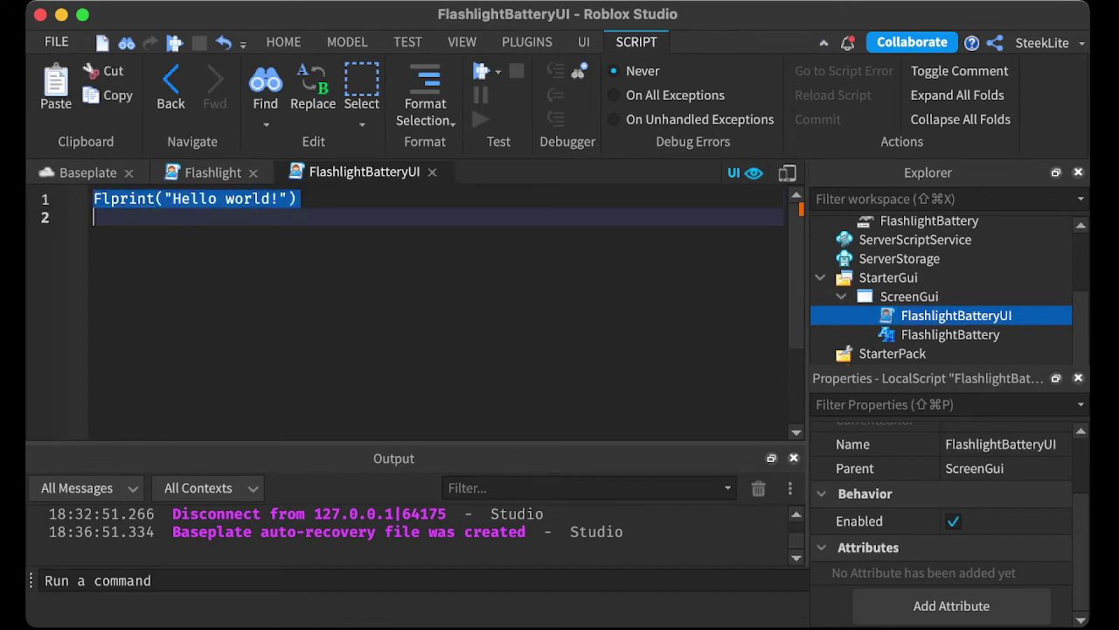
key("BackSpace")
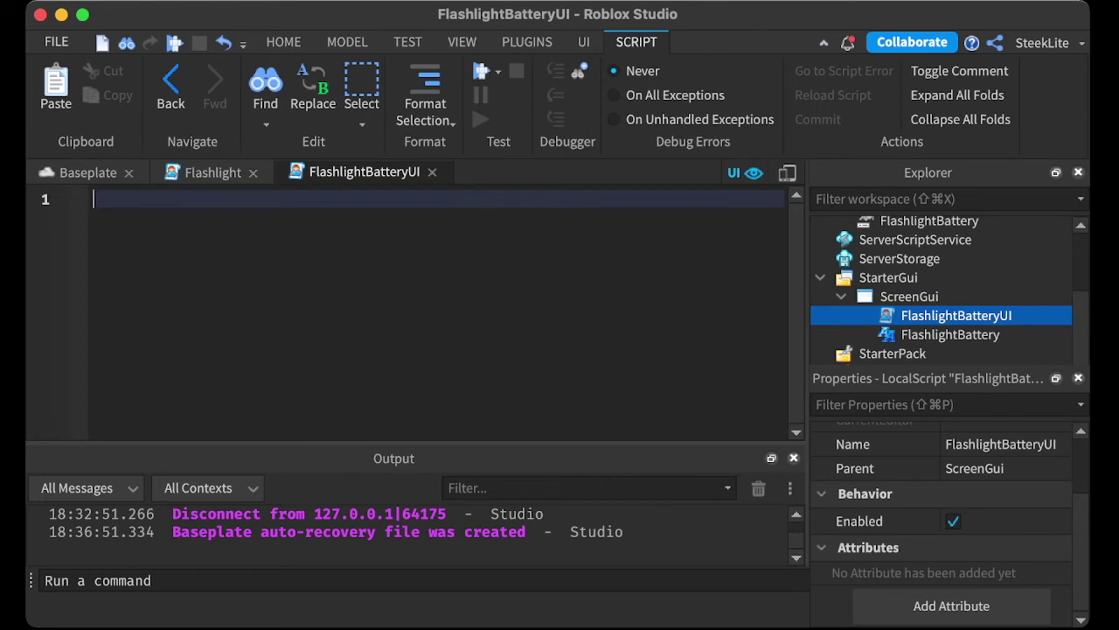
Step: Connect game.ReplicatedStorage.FlashlightBattery.Changed to a function(value) handler
type("game.R")
key("Tab")
type(".")
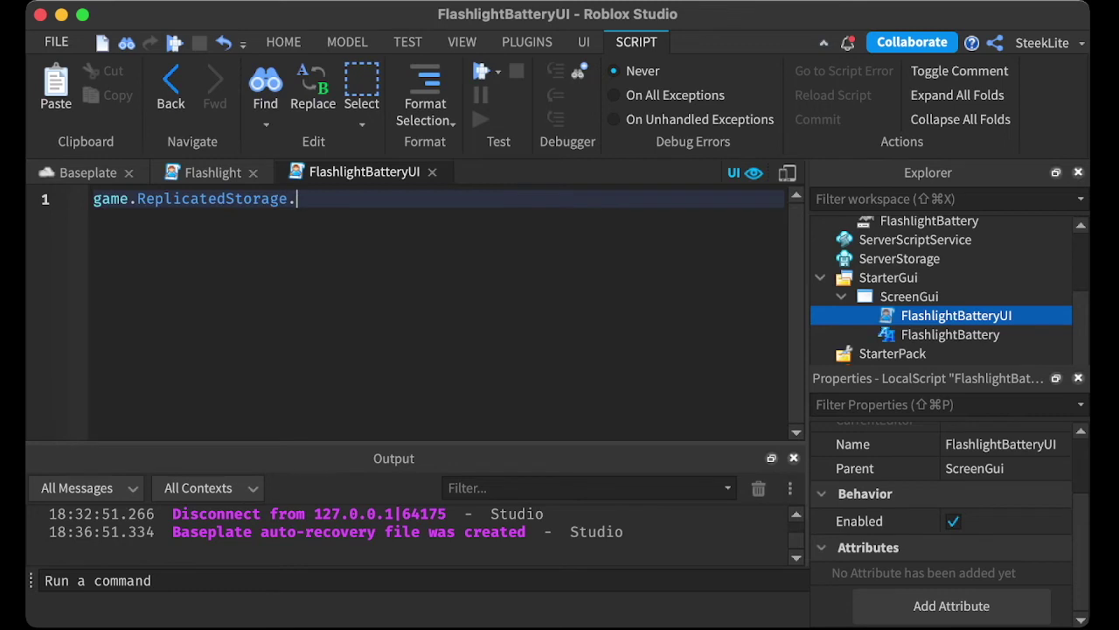
type("Fl")
key("Tab")
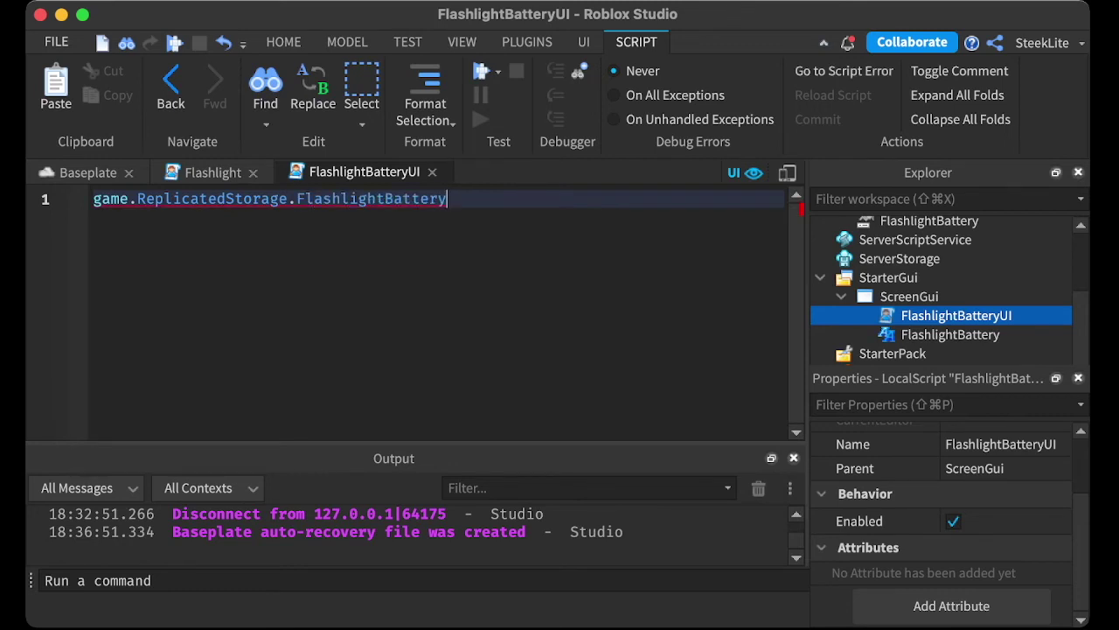
type(".Ch")
key("Tab")
type(":C")
key("Tab")
type("func")
key("Tab")
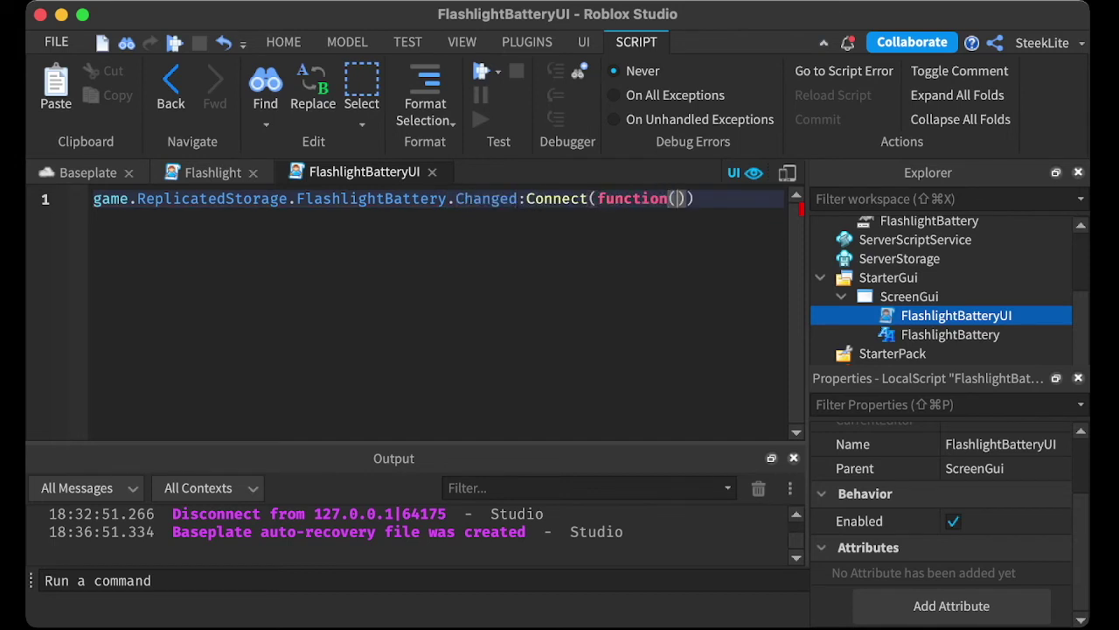
type("value)")
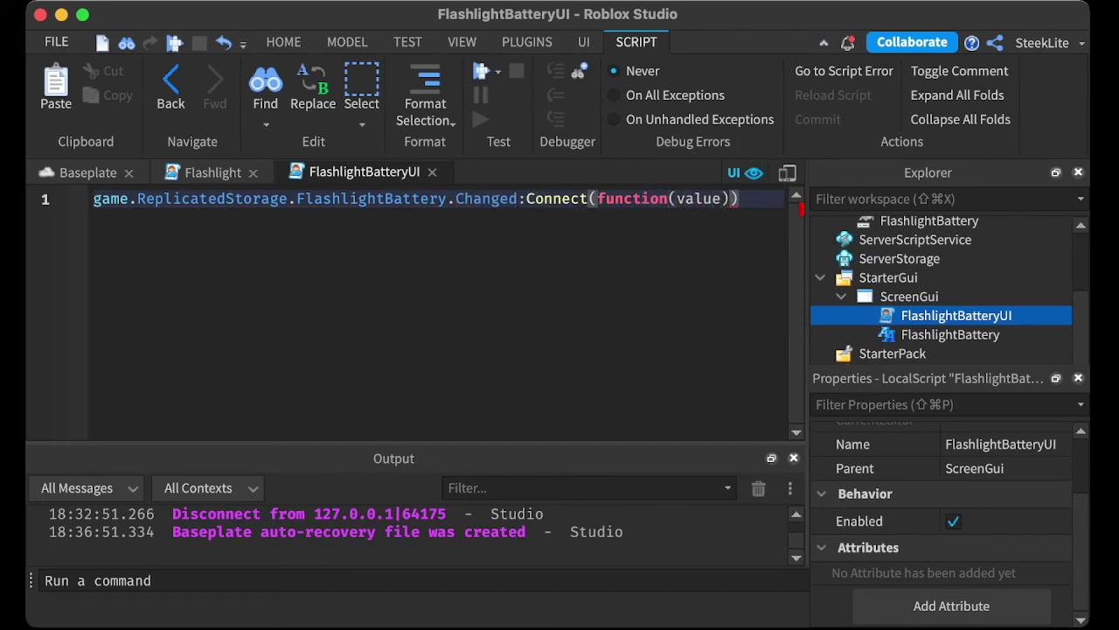
Step: Set script.Parent.FlashlightBattery.Text to "Battery: " .. value .. "%" inside the handler
key("Return")
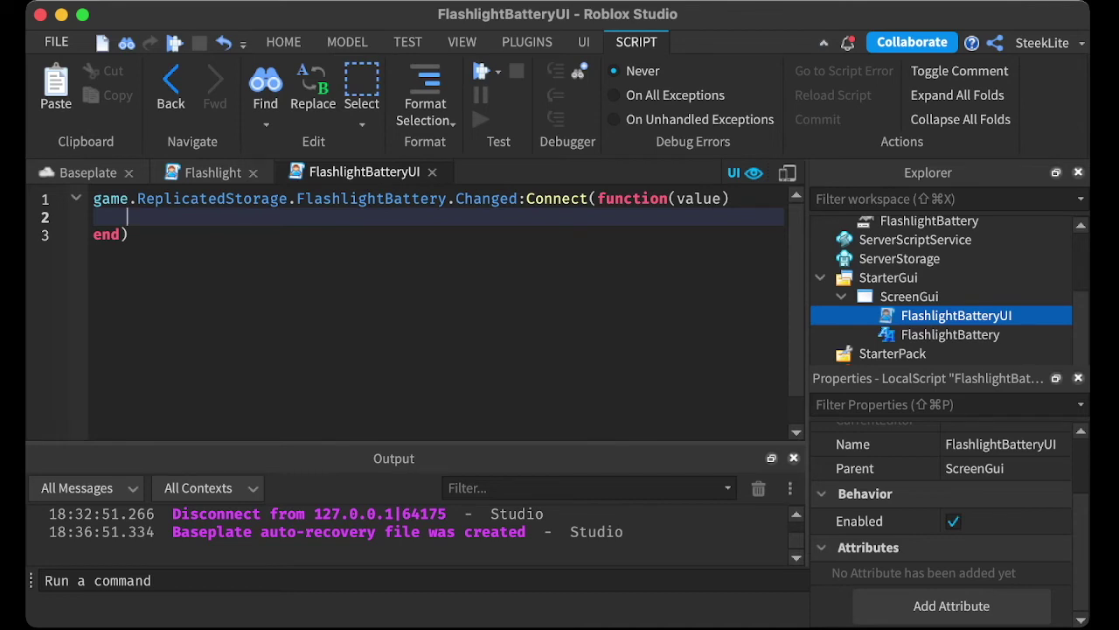
type("script.P")
type("arent.Flash")
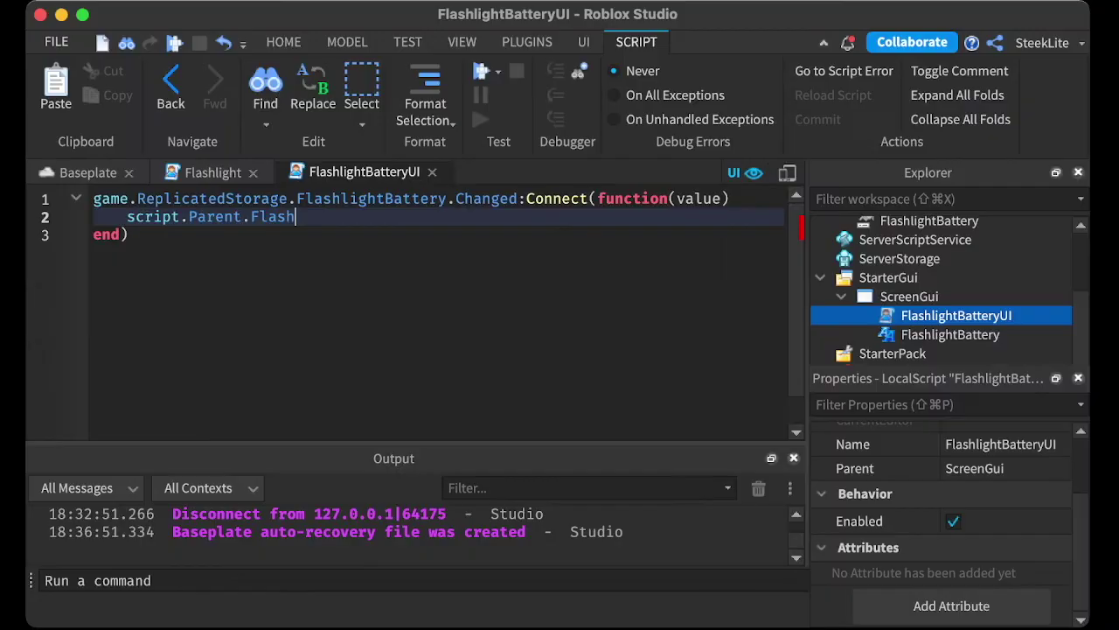
type("lightBattery.")
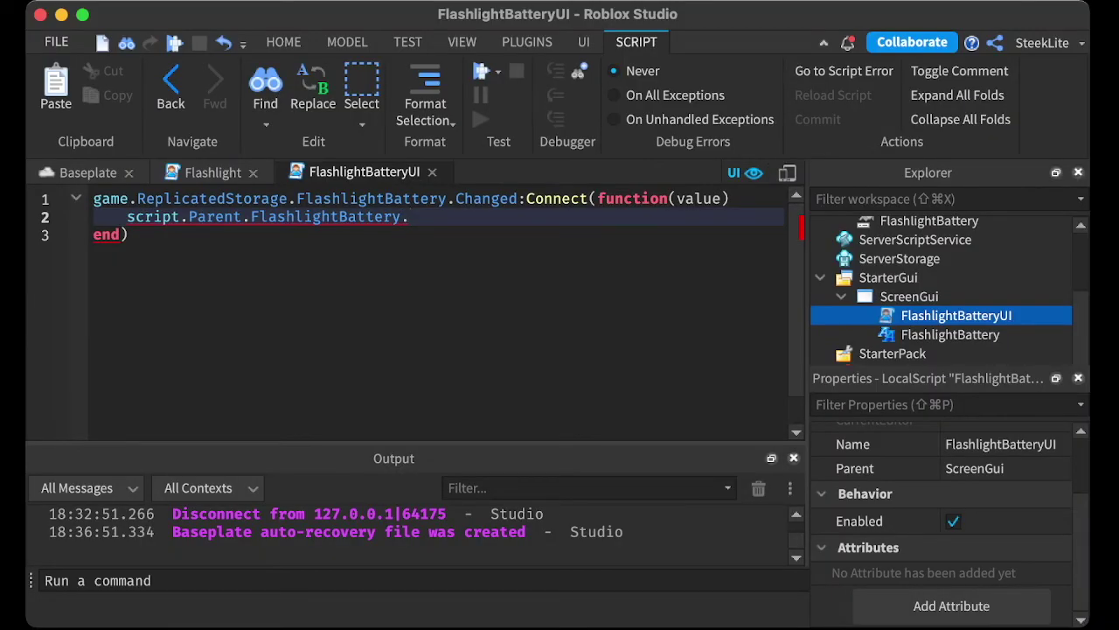
type("Text = \"Batter")
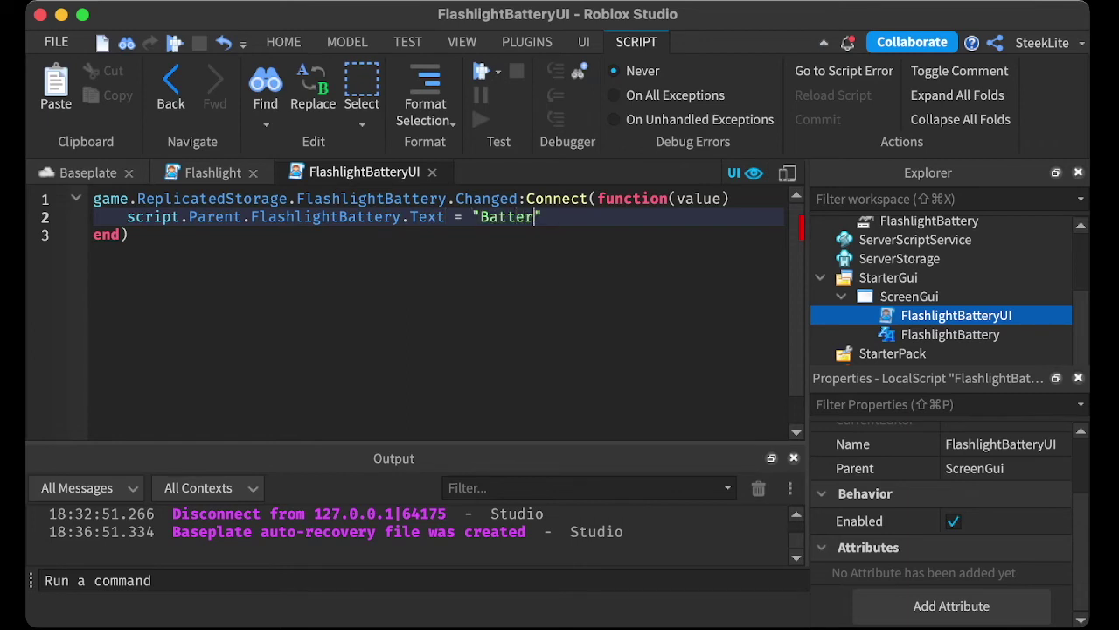
type("y: \"")
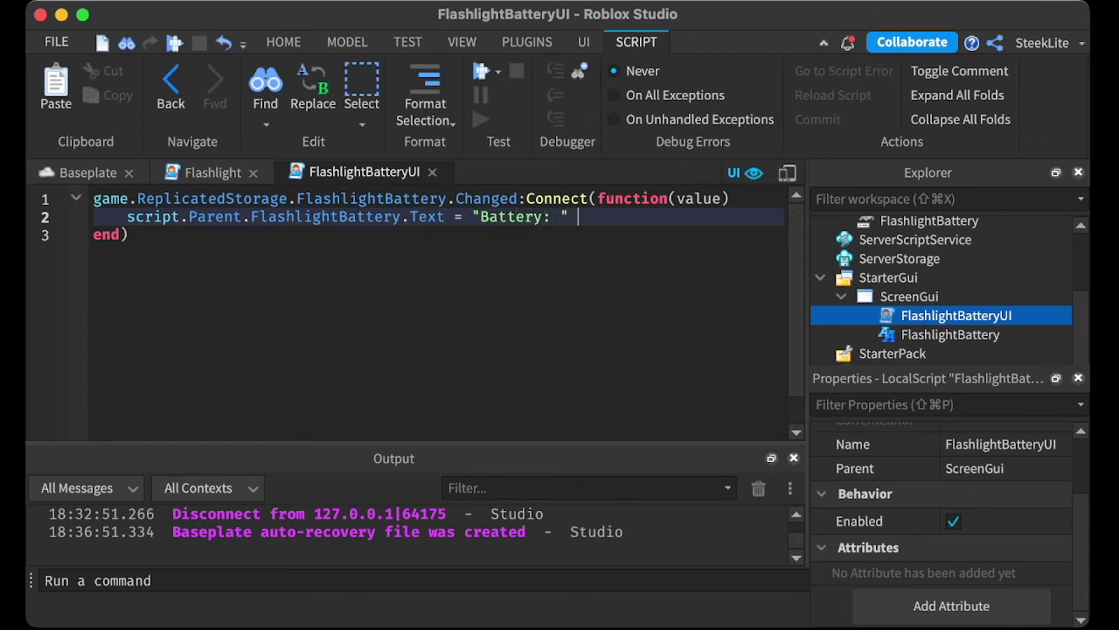
type(" .. val")
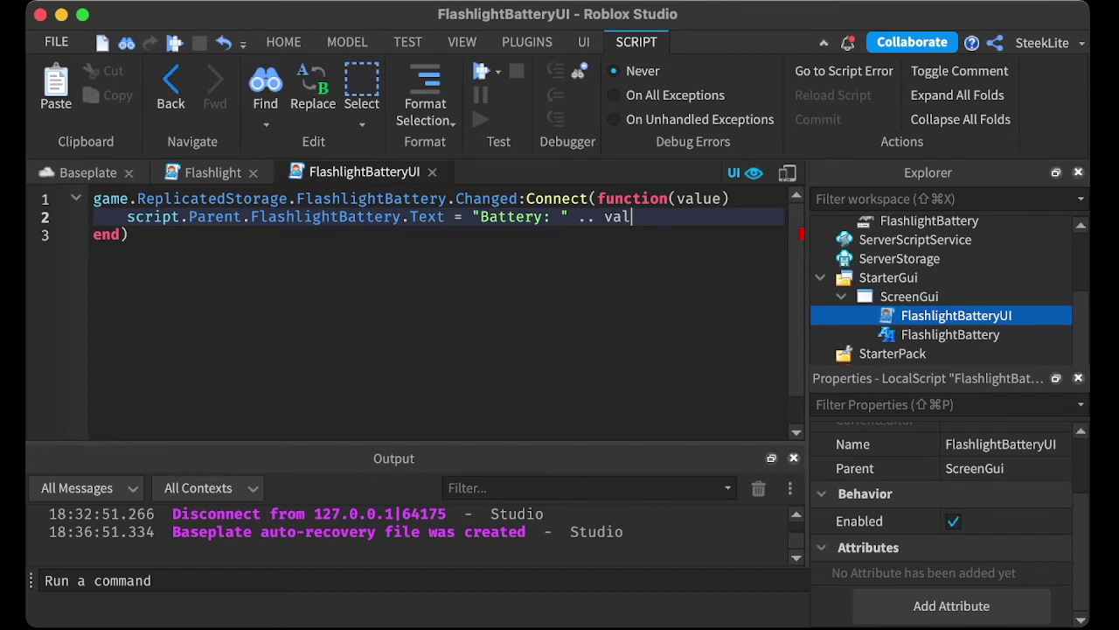
type("ue ..")
type(" \"%\"")
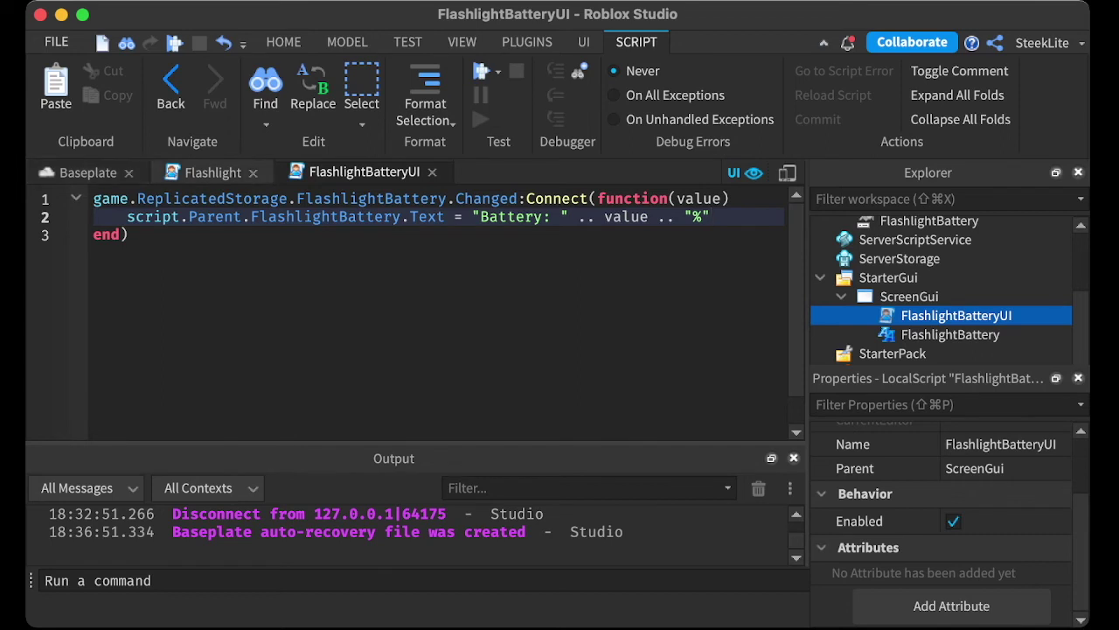
left_click(212, 173)
scroll(418, 315, "up", 1)
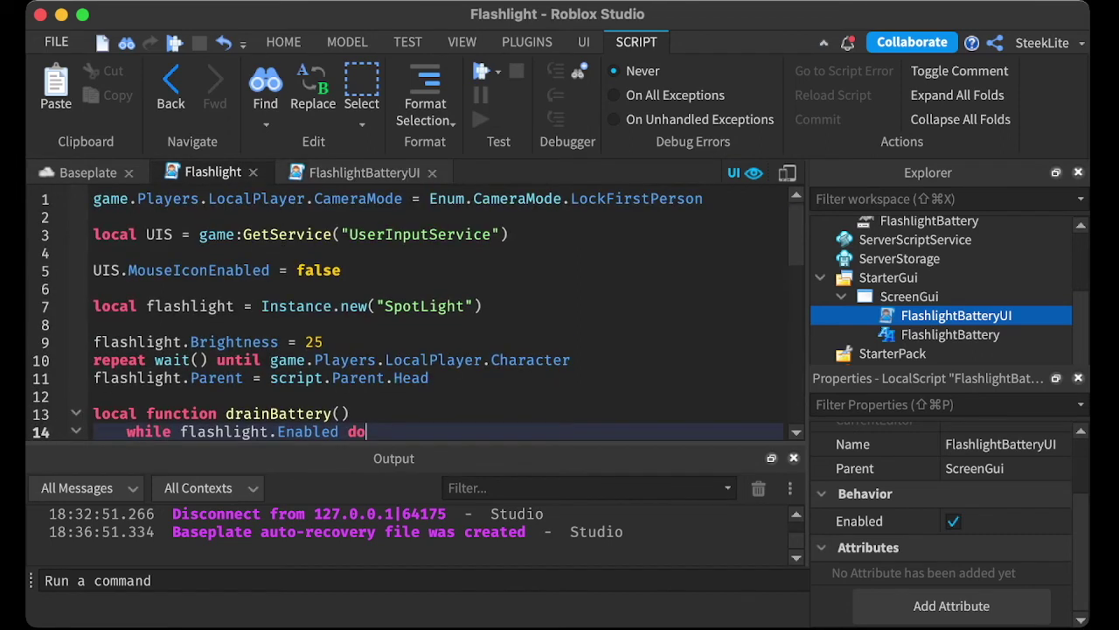
left_click(364, 172)
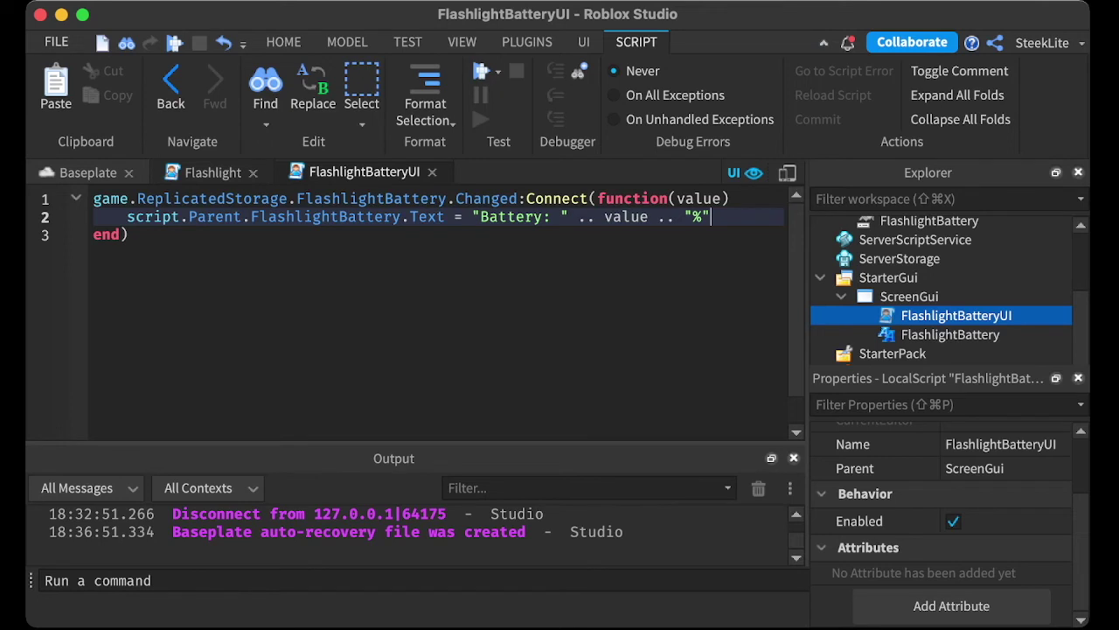
Step: Reopen the Flashlight script and insert a blank line 13 for new code
left_click(213, 172)
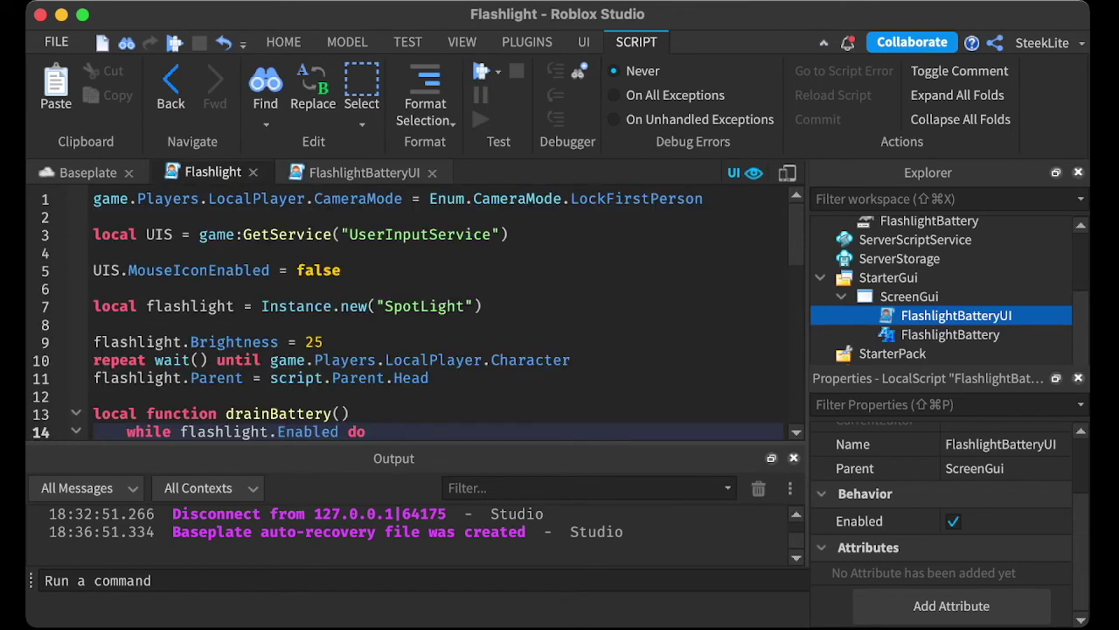
scroll(418, 315, "down", 2)
key("Up")
key("Up")
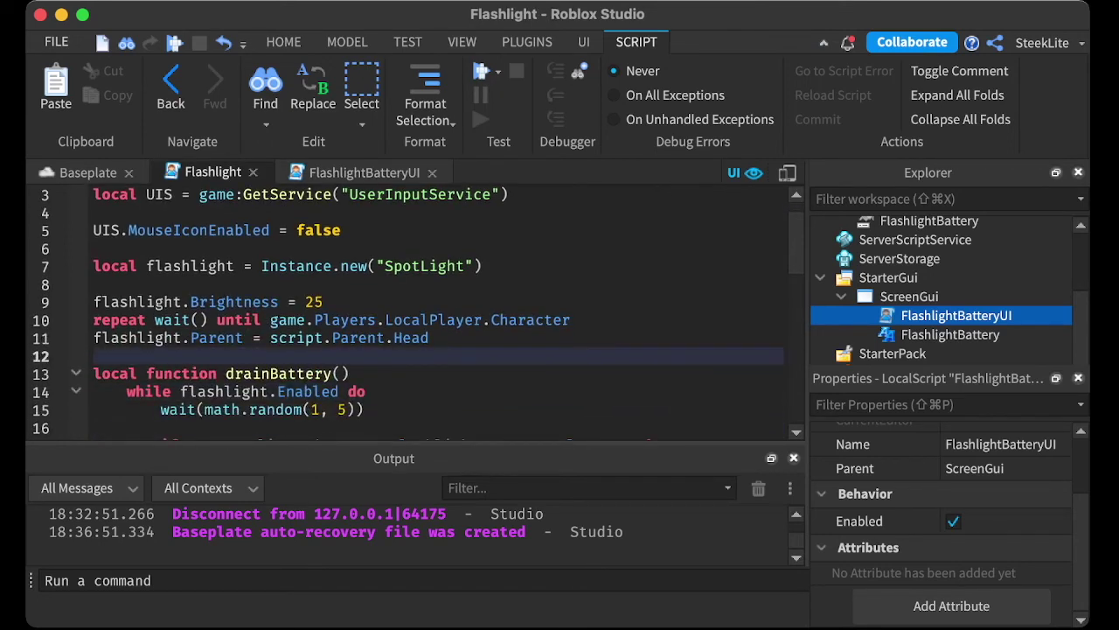
key("Return")
key("Return")
key("Up")
Step: Write game.ReplicatedStorage.FlashlightBattery.Value = 100 on line 13, then return to the Baseplate scene
type("flash")
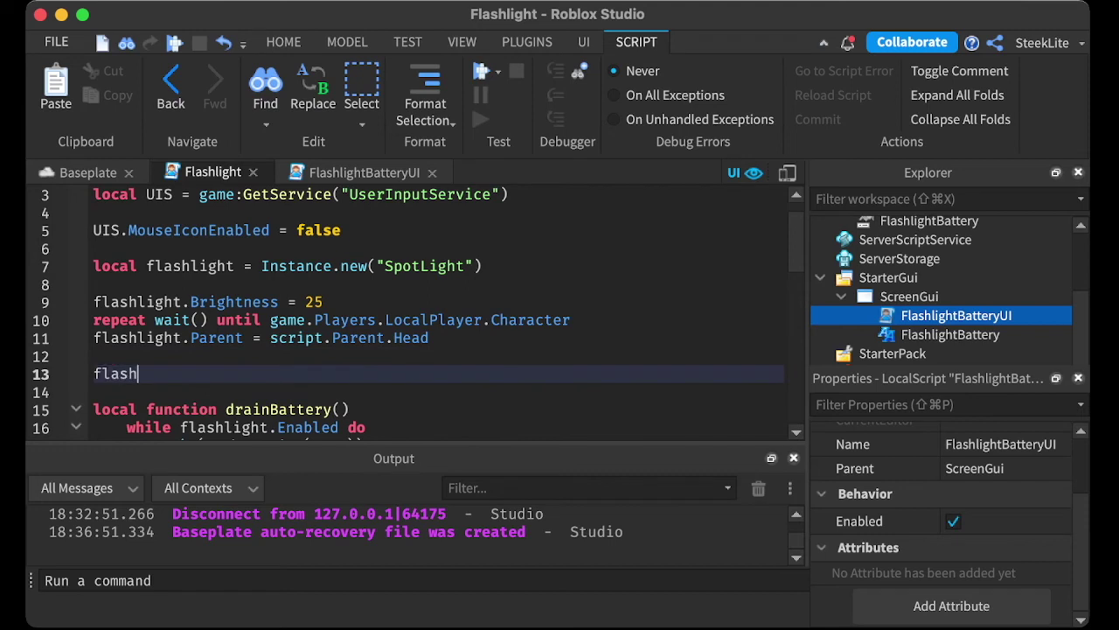
key("BackSpace")
key("BackSpace")
key("BackSpace")
key("BackSpace")
key("BackSpace")
type("gam")
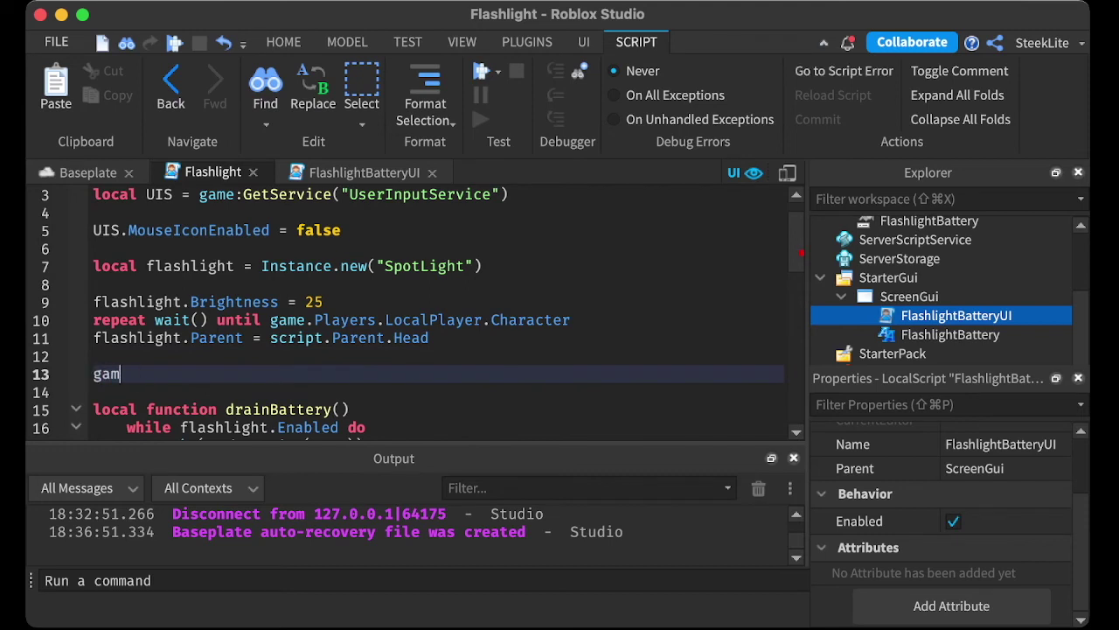
type("e.R")
key("Tab")
type(".Fl")
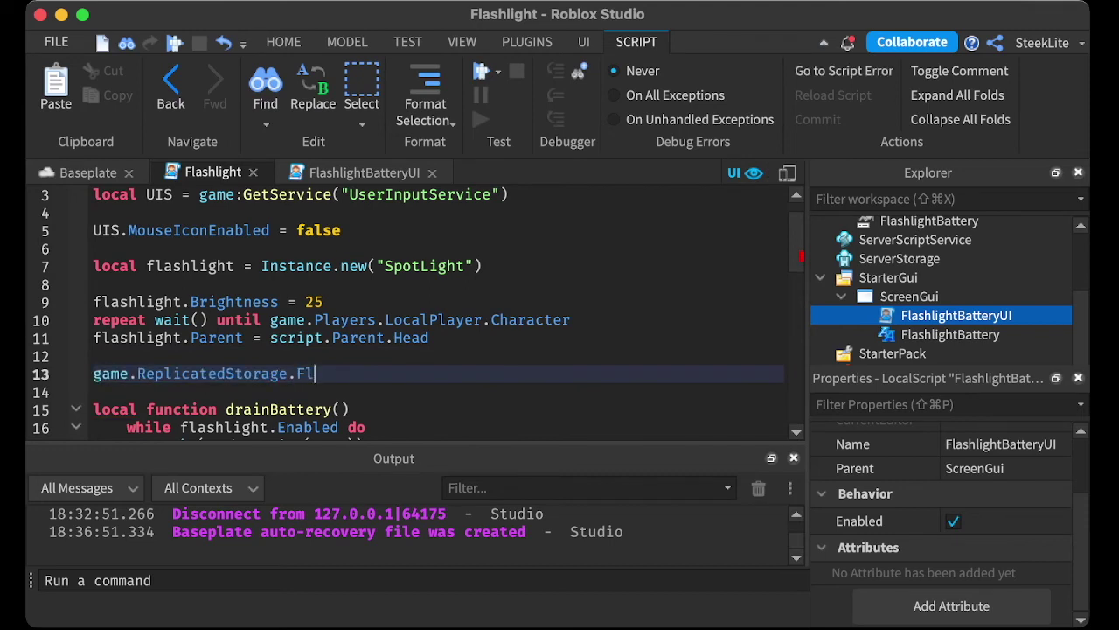
key("Tab")
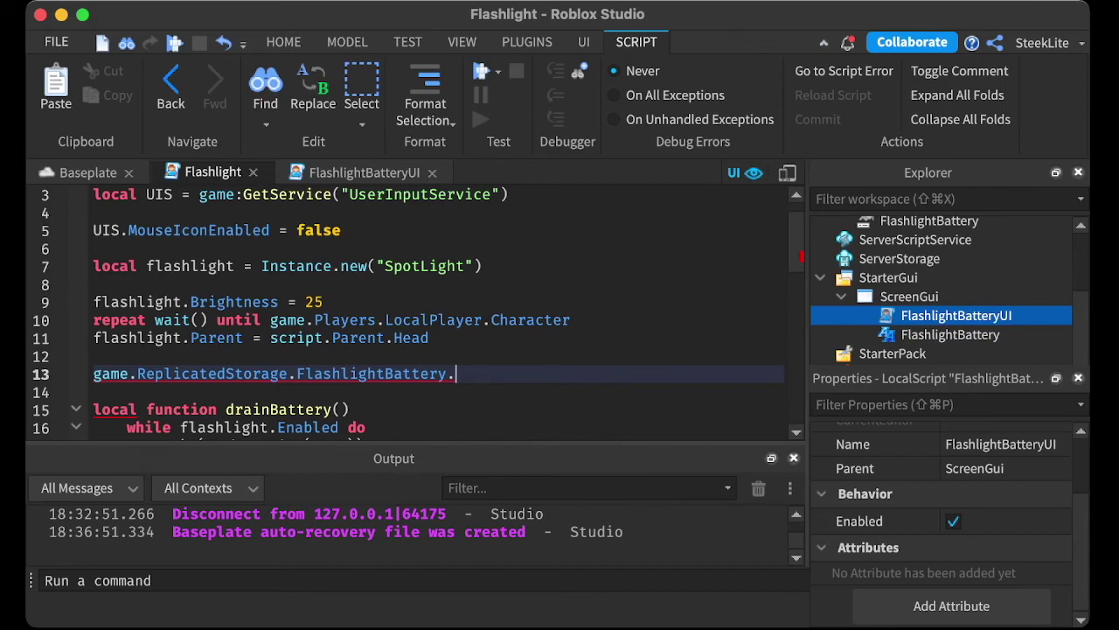
type("V")
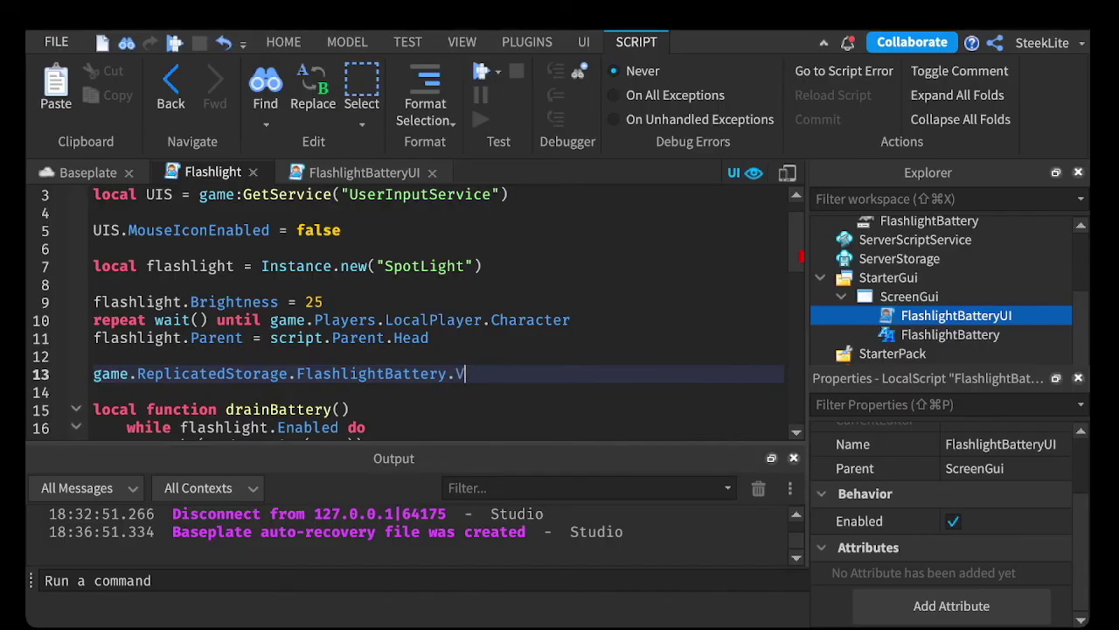
type("alue = 100")
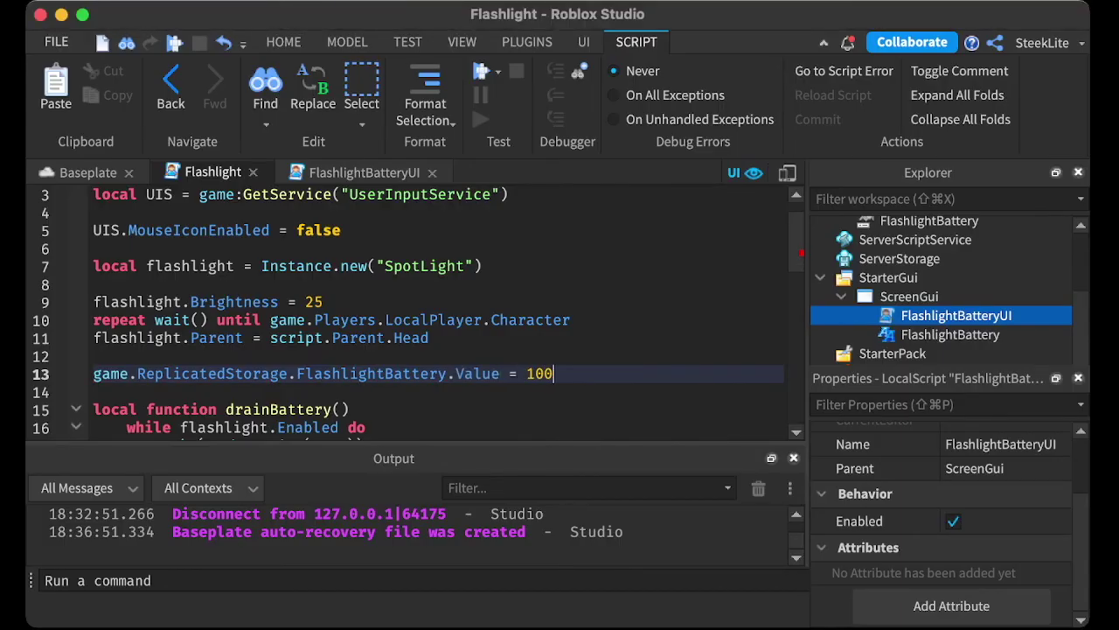
key("ctrl+shift+Tab")
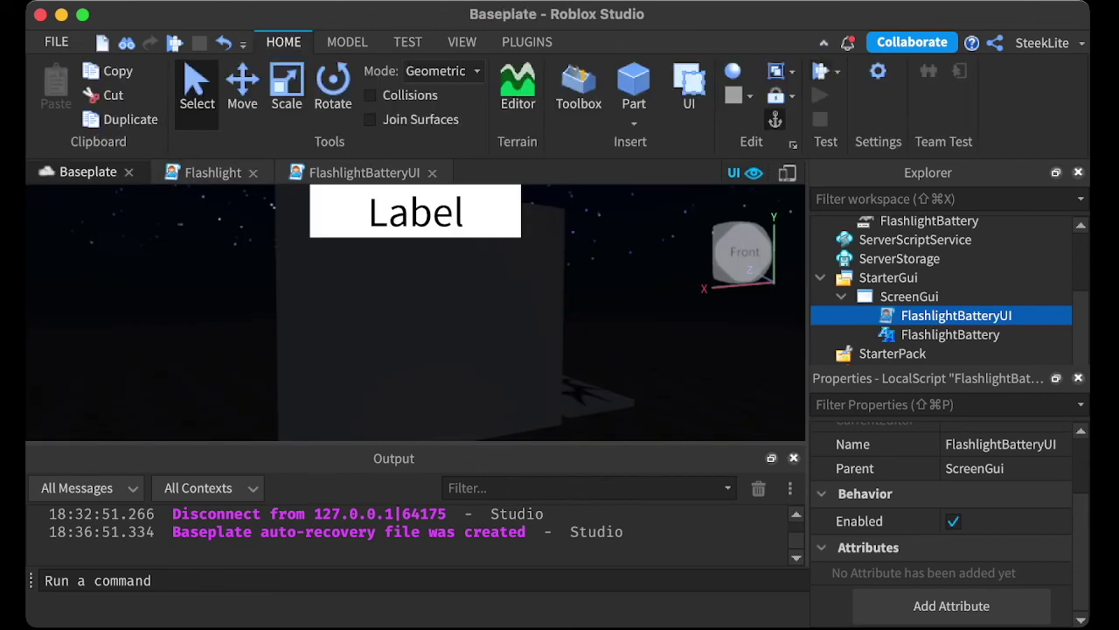
key("F5")
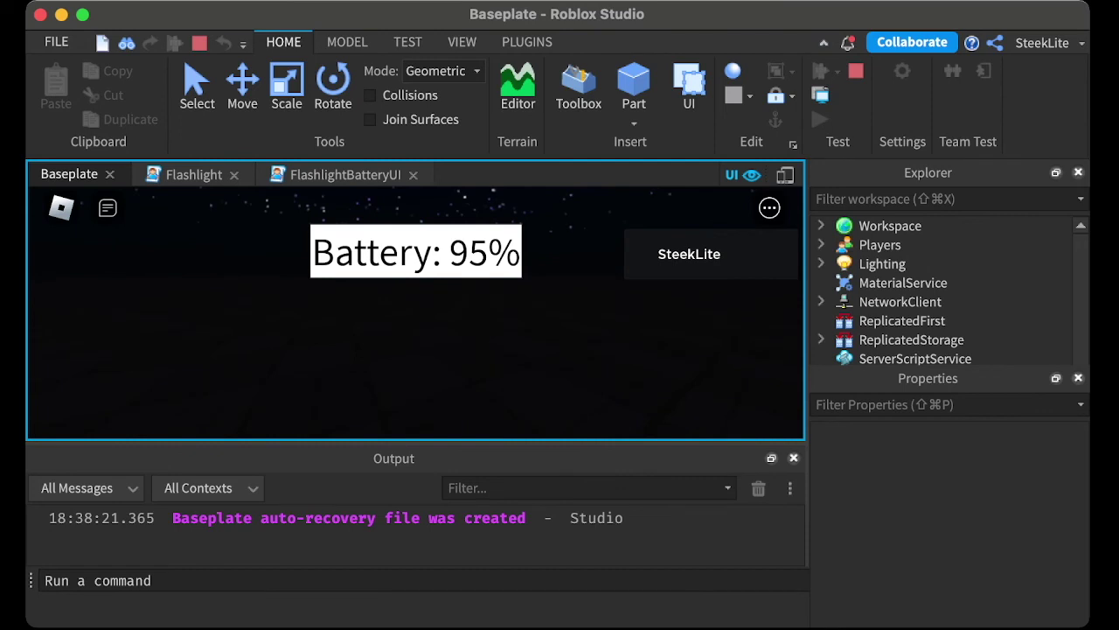
key("f")
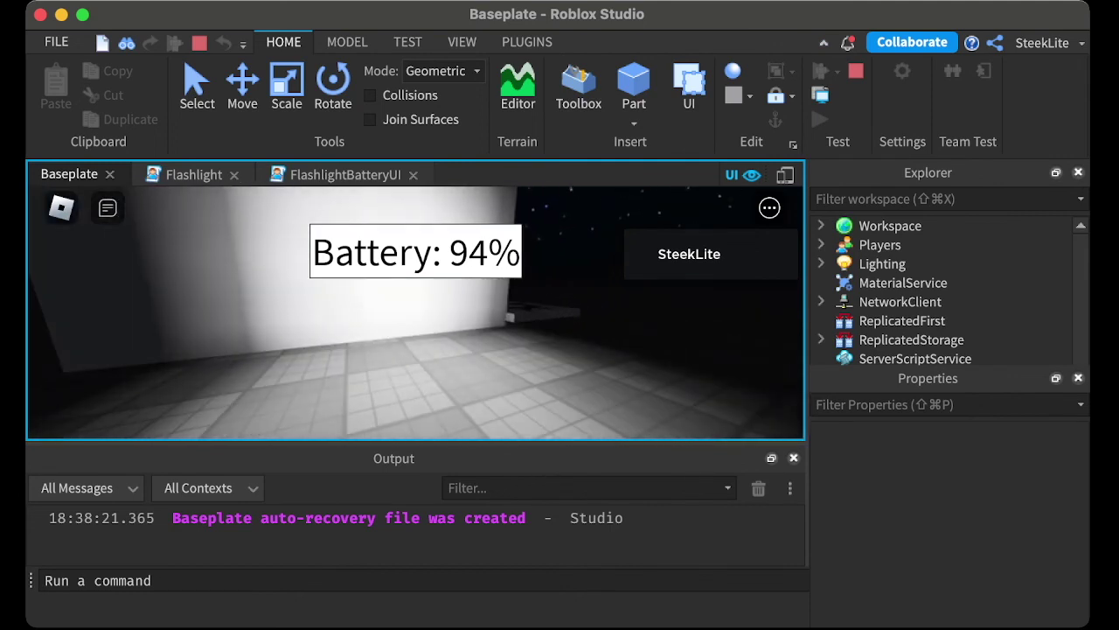
key("f")
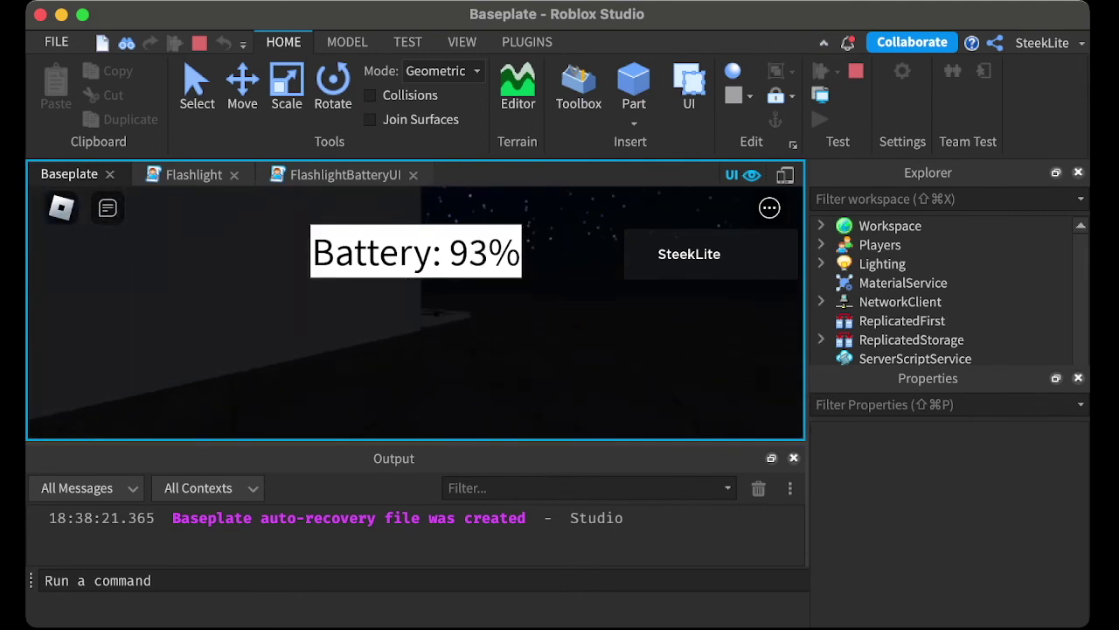
key("Escape")
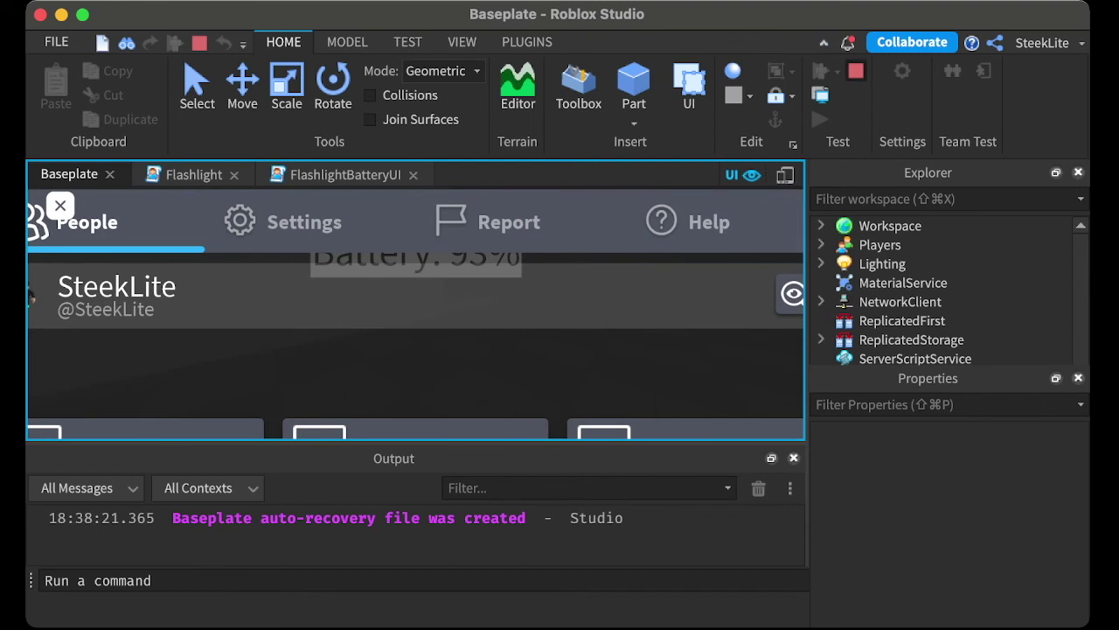
key("shift+F5")
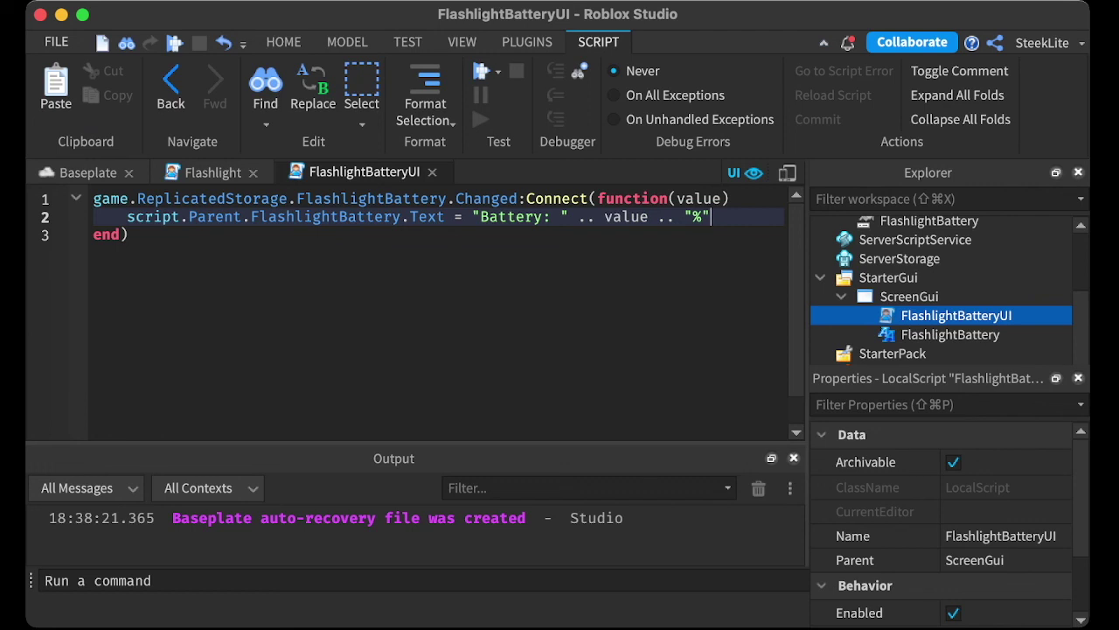
Step: Change line 17's math.random(1, 5) to math.random(.1, .5), then start a new playtest from Baseplate
key("Down")
key("Up")
key("ctrl+Tab")
scroll(418, 313, "down", 1)
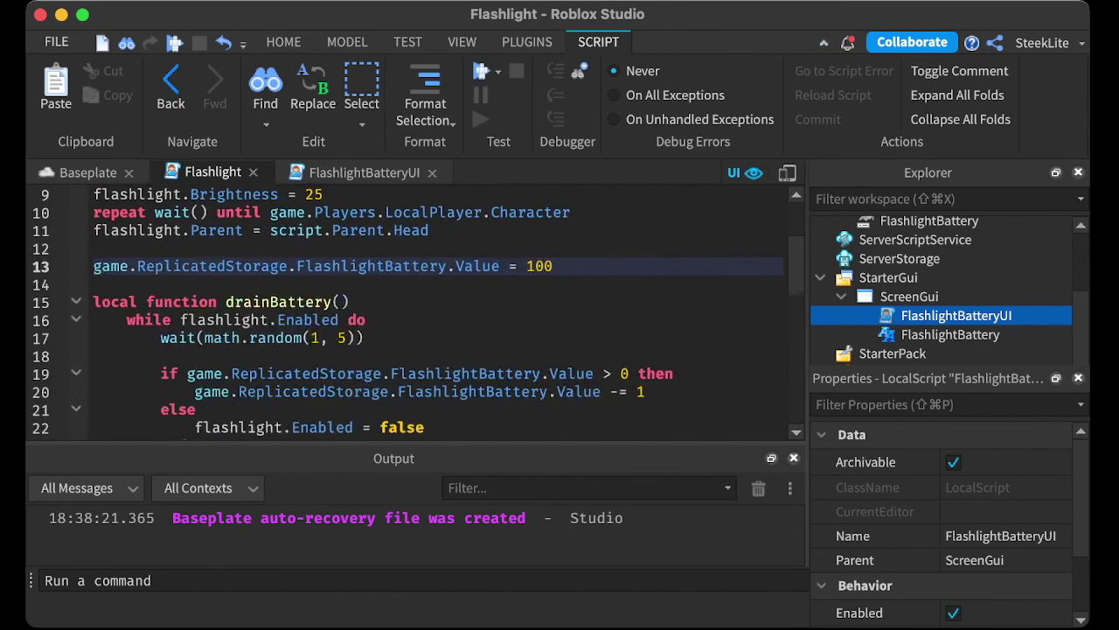
scroll(418, 312, "down", 1)
left_click(320, 302)
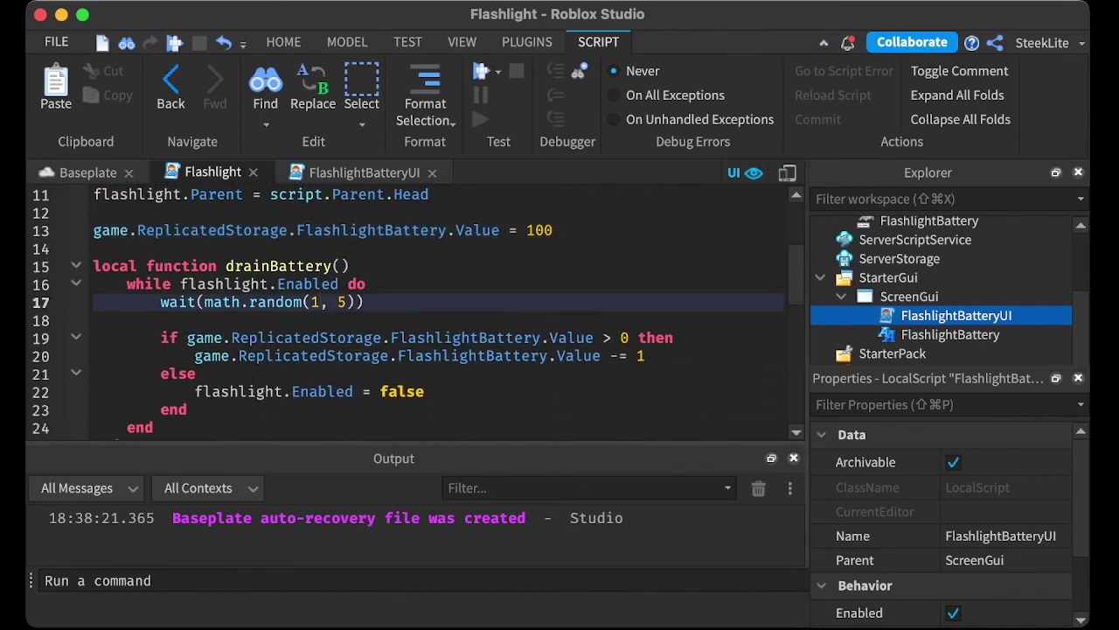
key("Left")
type(".")
key("Right")
key("Right")
key("Right")
type(".")
left_click(88, 173)
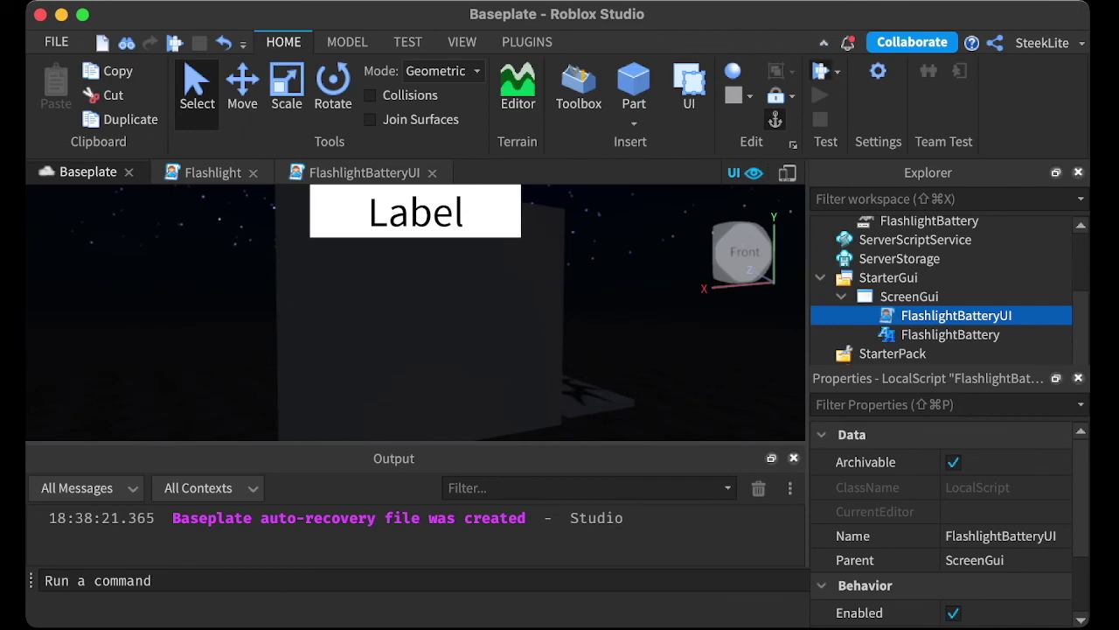
key("F5")
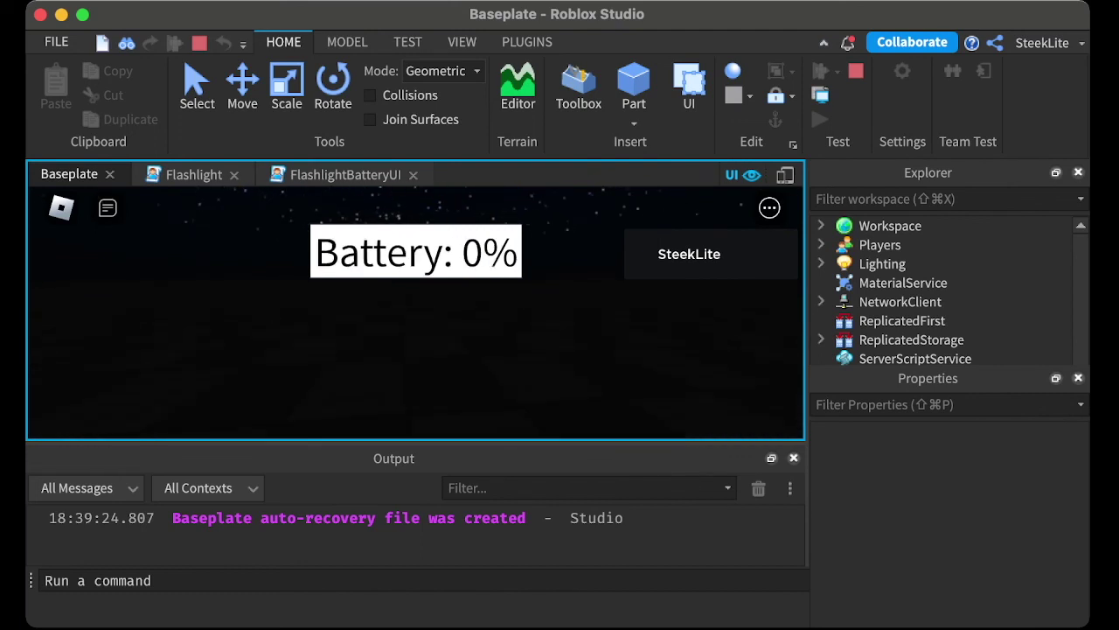
key("shift+F5")
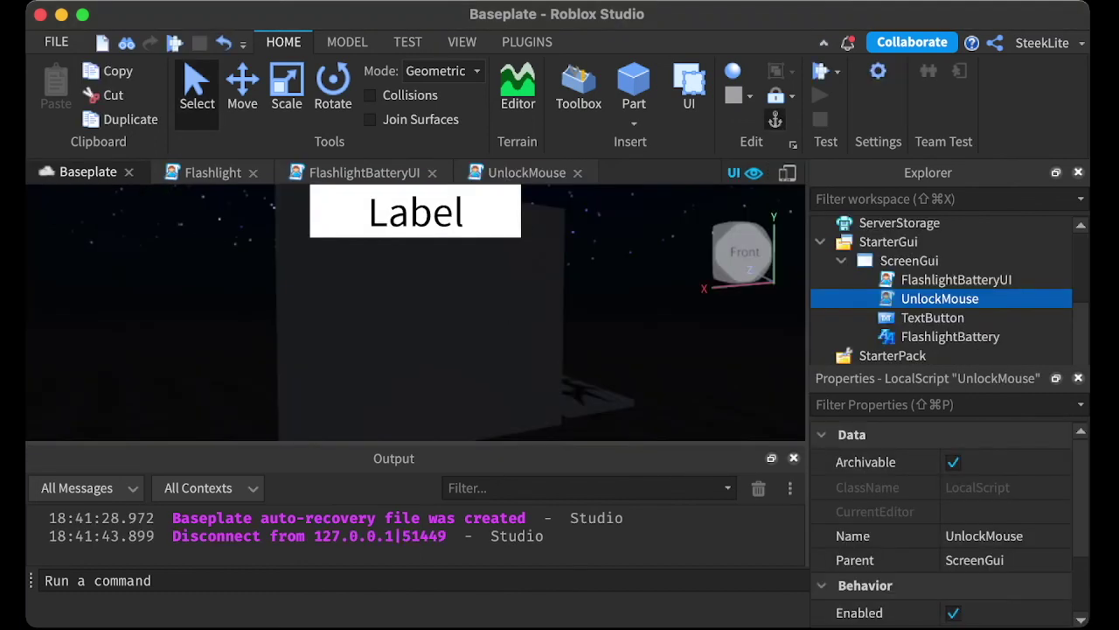